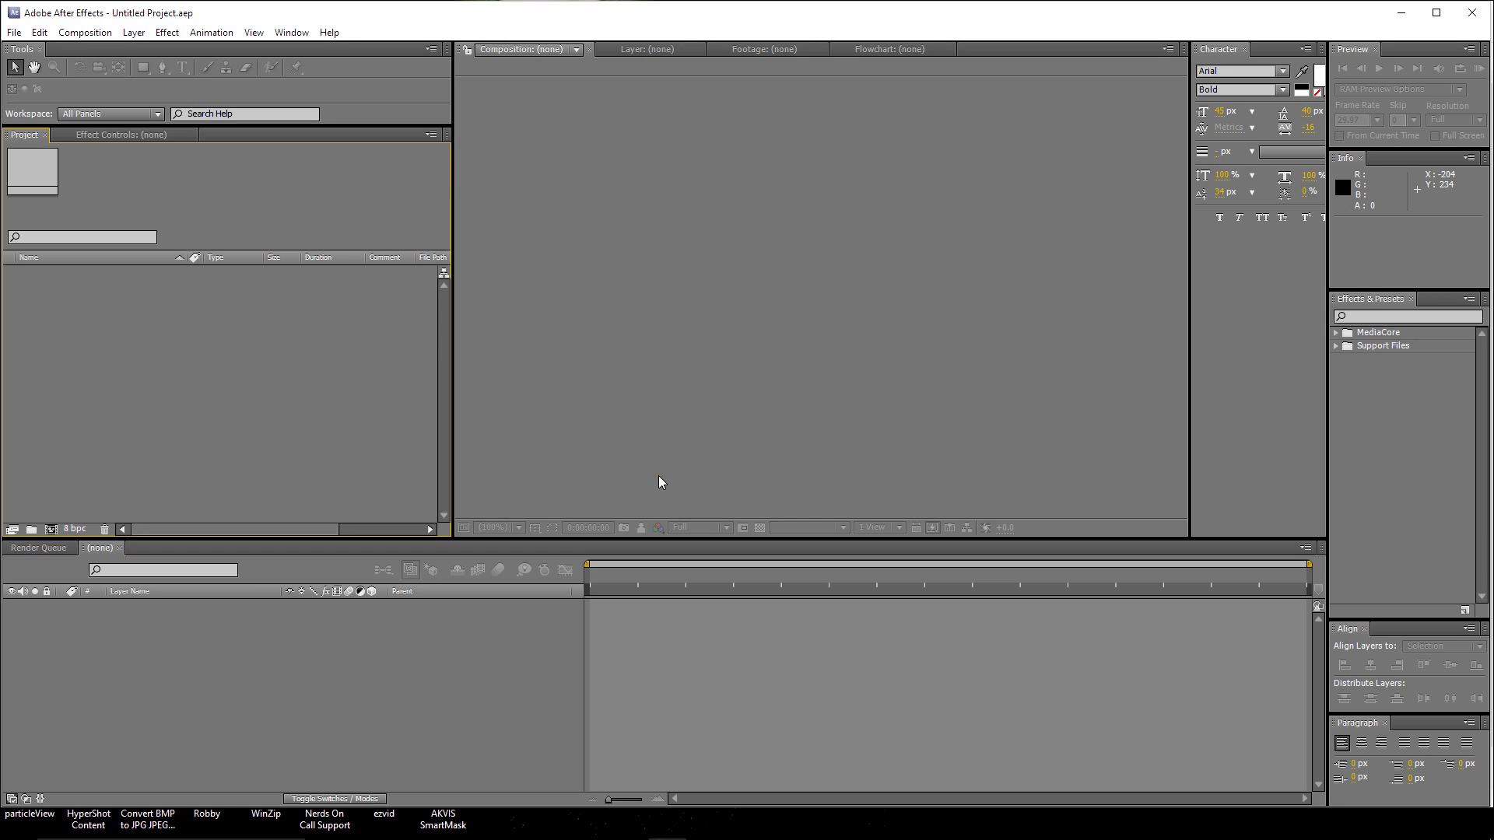
Step: Create a new 1280×720 composition, Comp 1
left_click(81, 35)
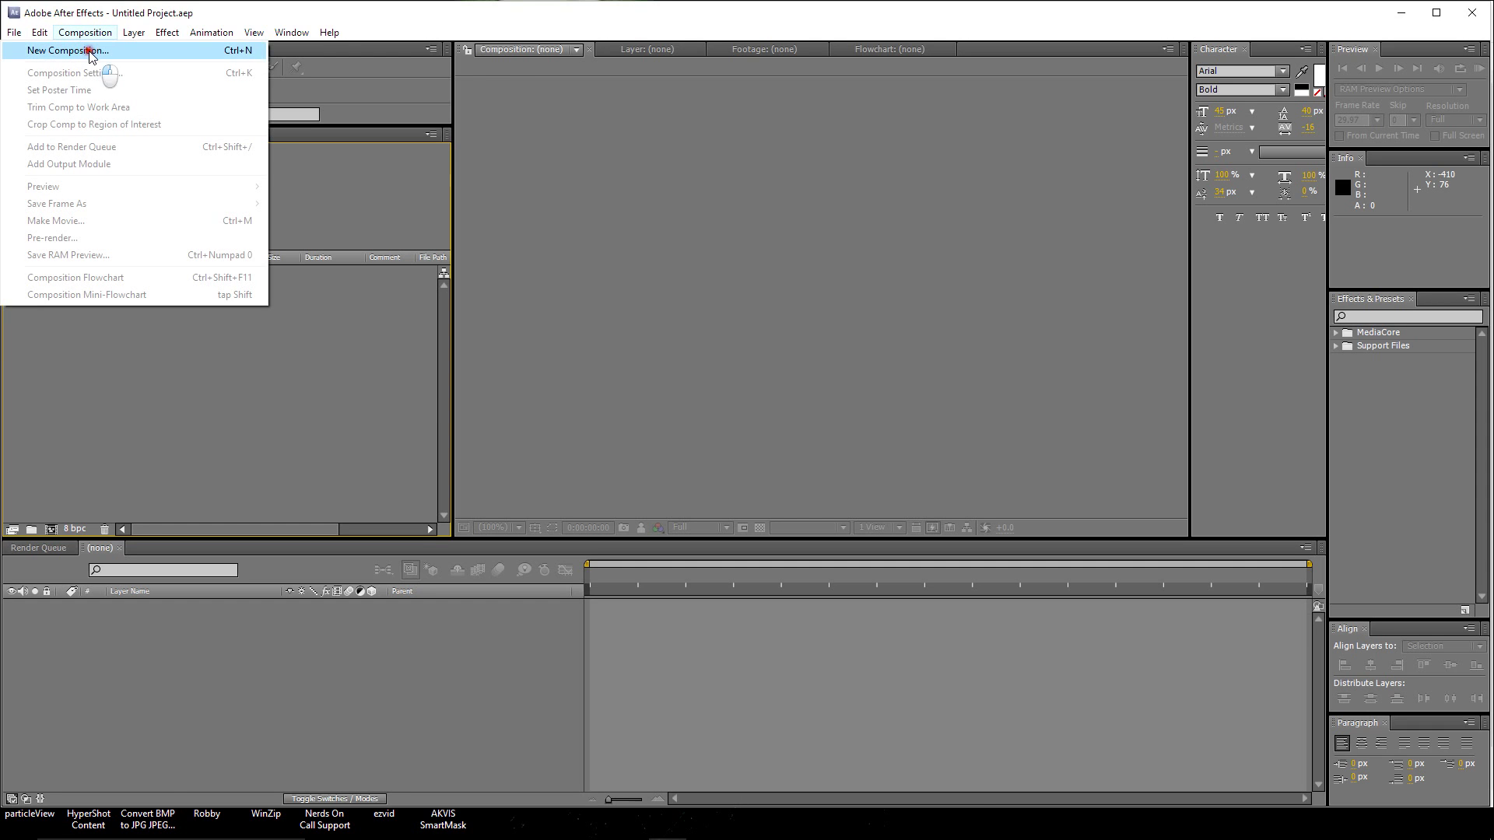
left_click(89, 52)
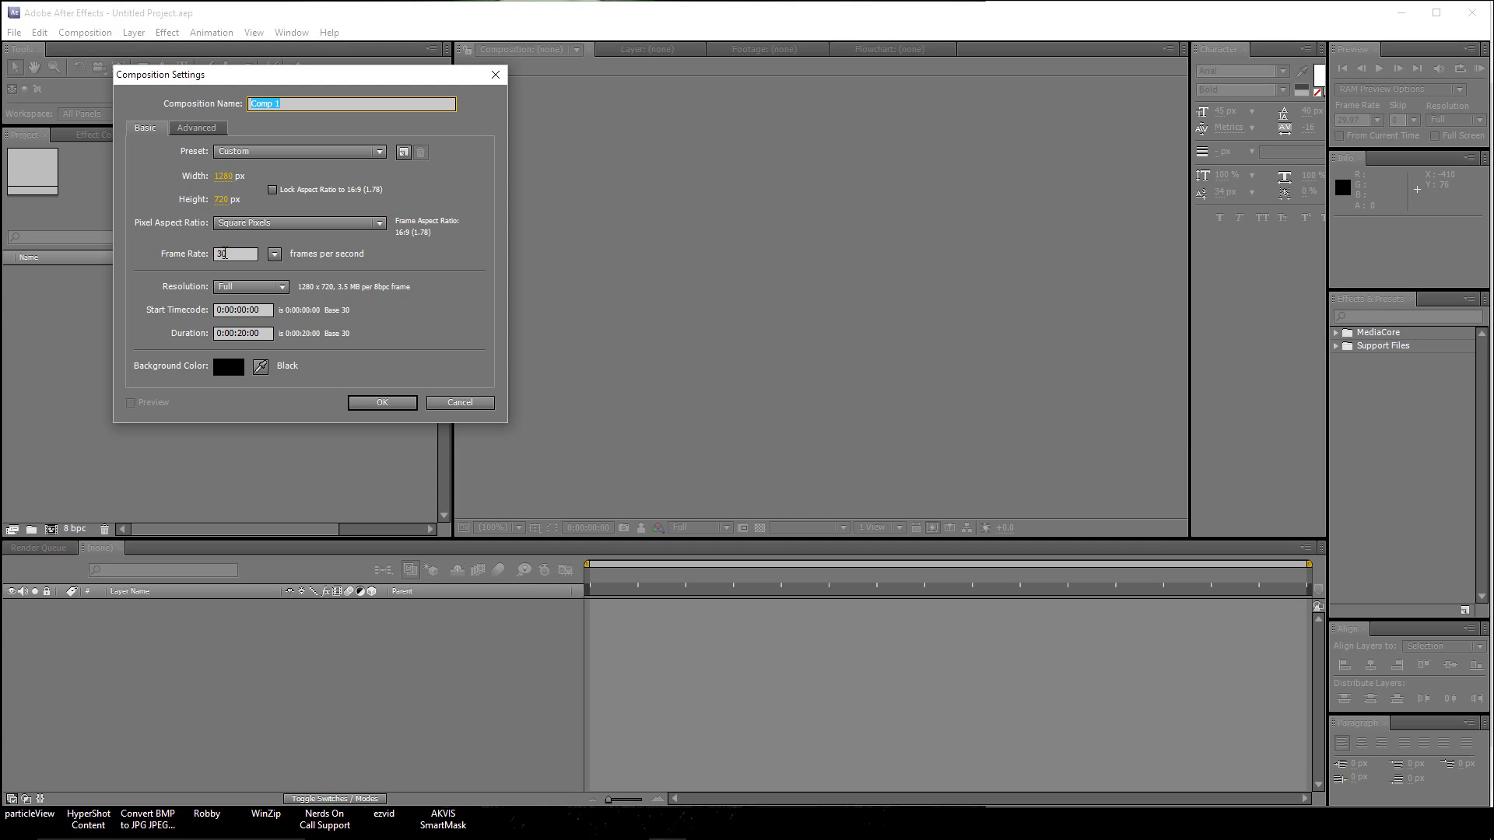
left_click(387, 403)
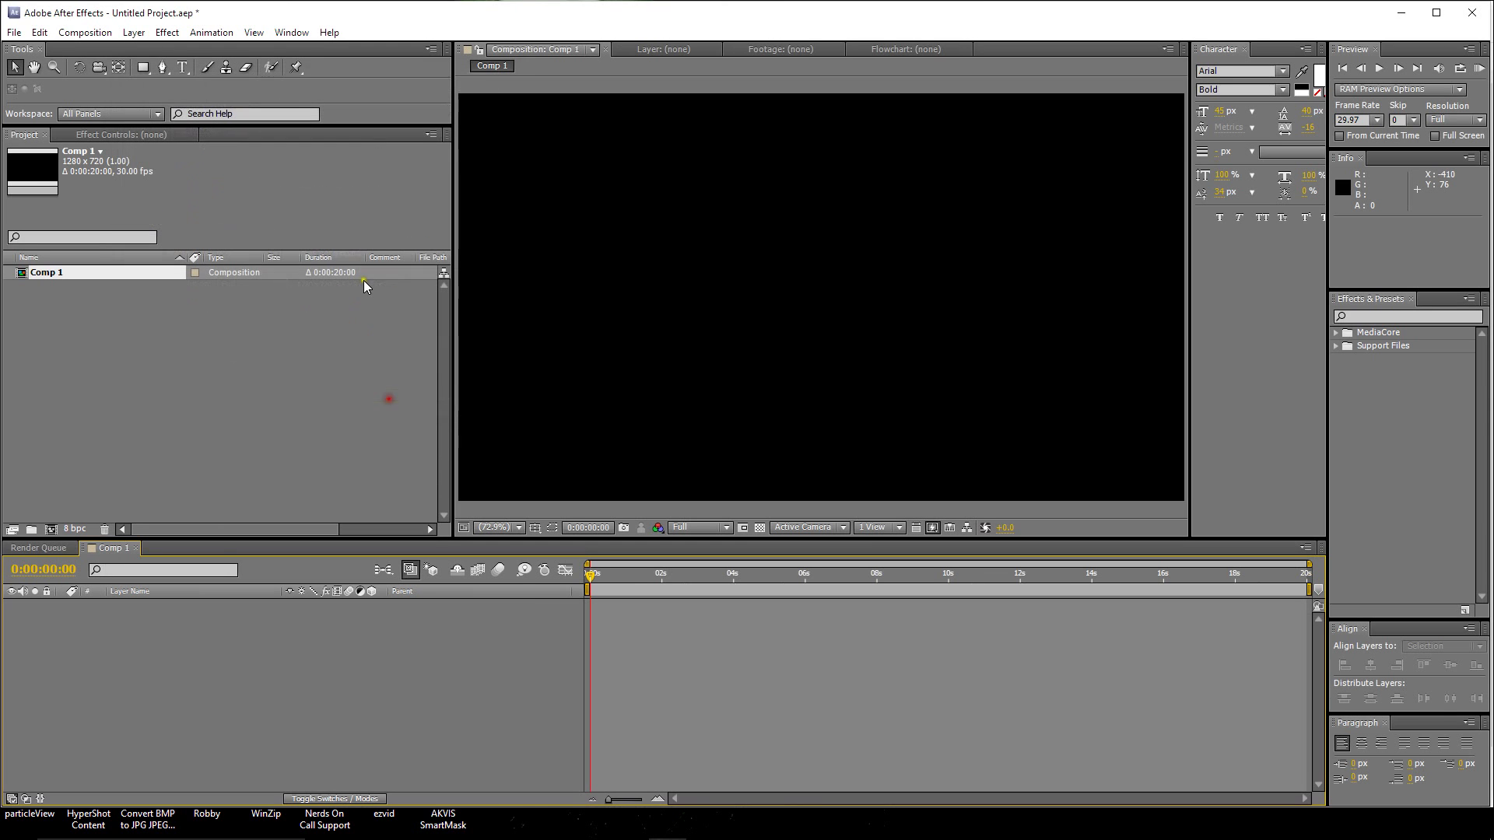
Step: Add a solid layer named E3D
left_click(135, 35)
mouse_move(140, 50)
left_click(344, 68)
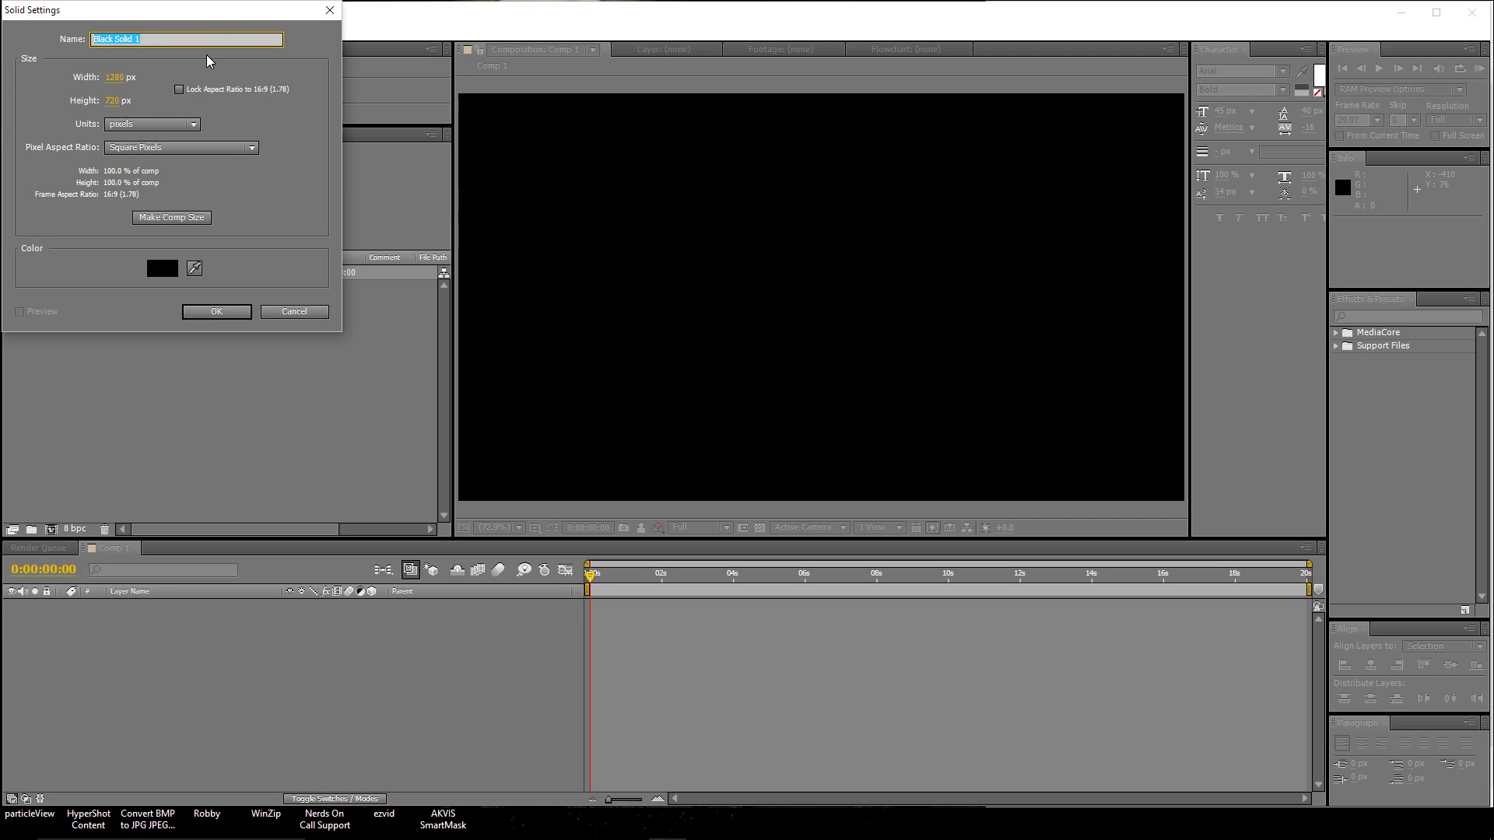
type("E3D")
key("Return")
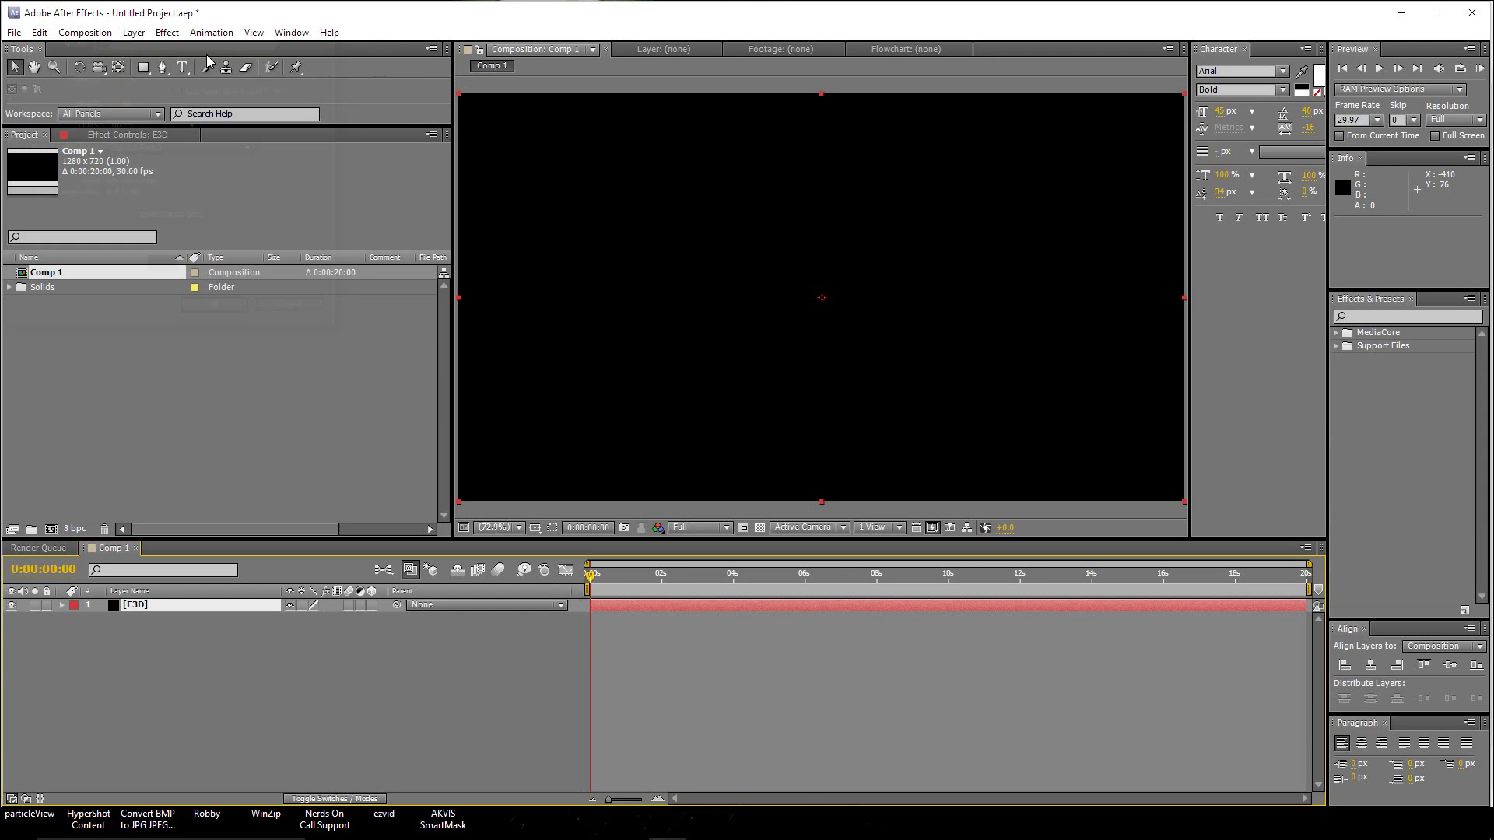
Step: Apply the Video Copilot Element effect to the E3D solid
left_click(148, 32)
mouse_move(168, 32)
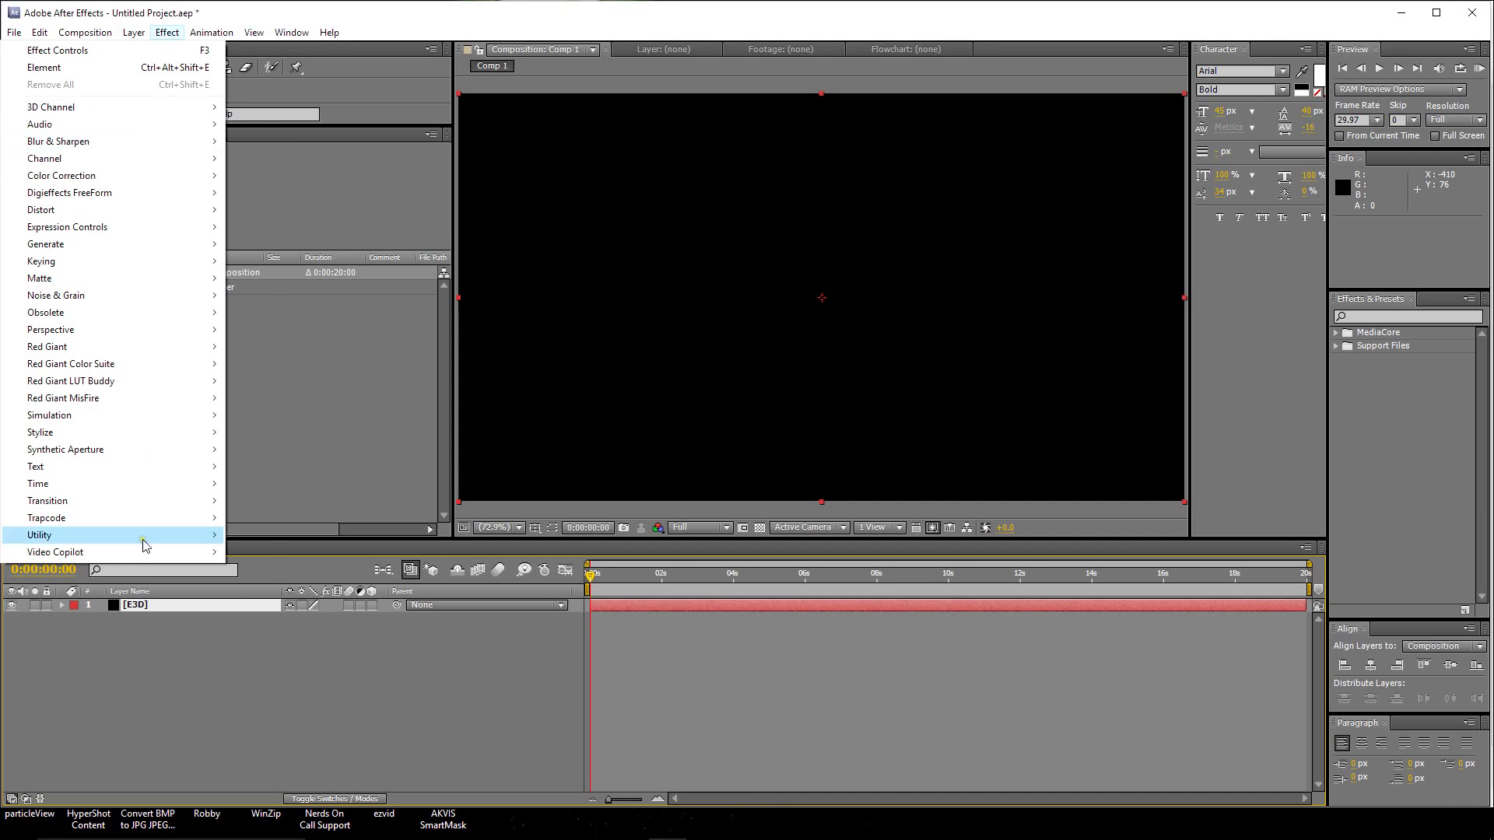
mouse_move(134, 554)
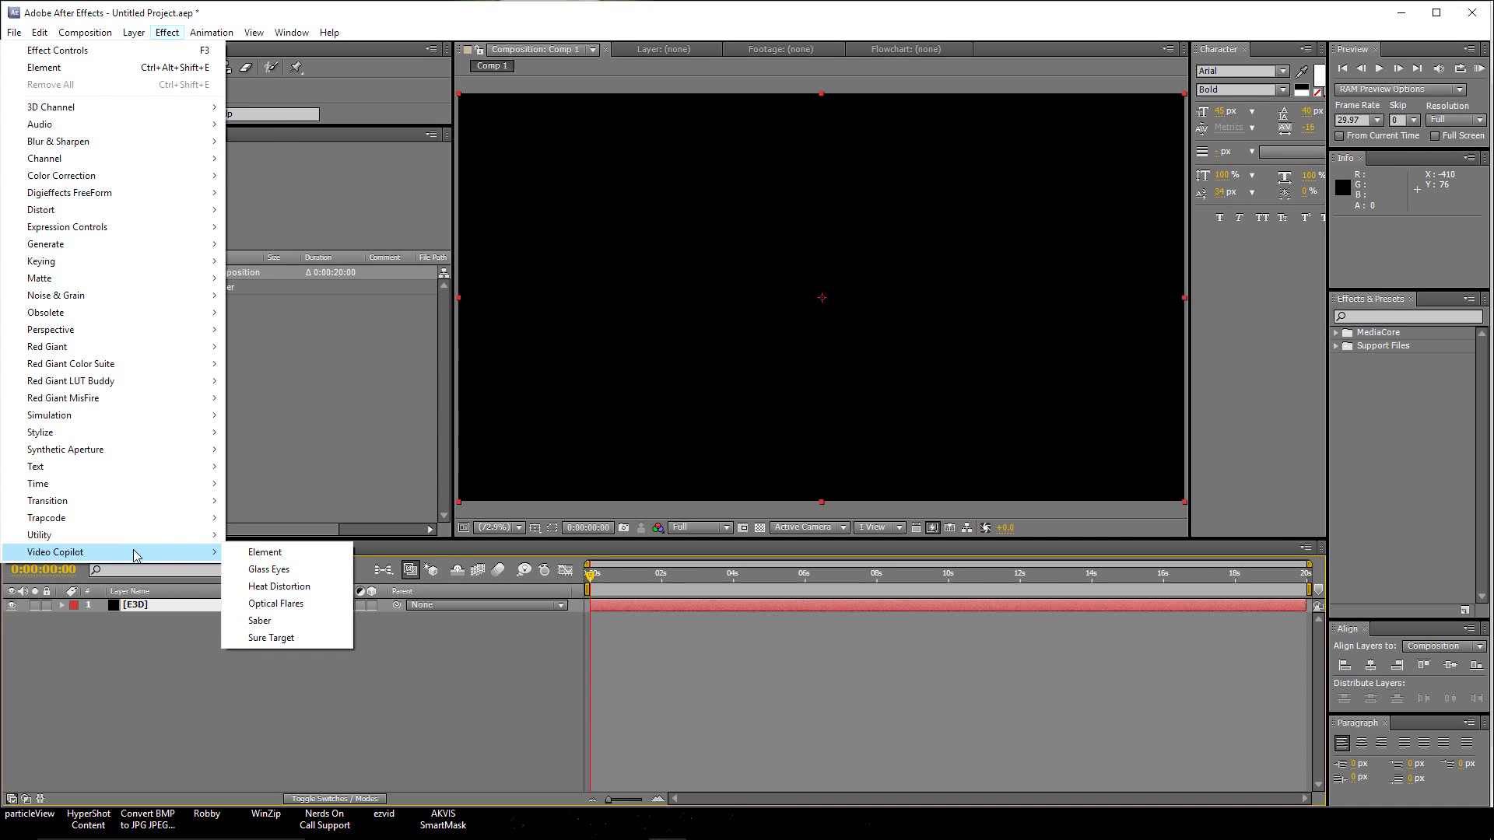
left_click(294, 554)
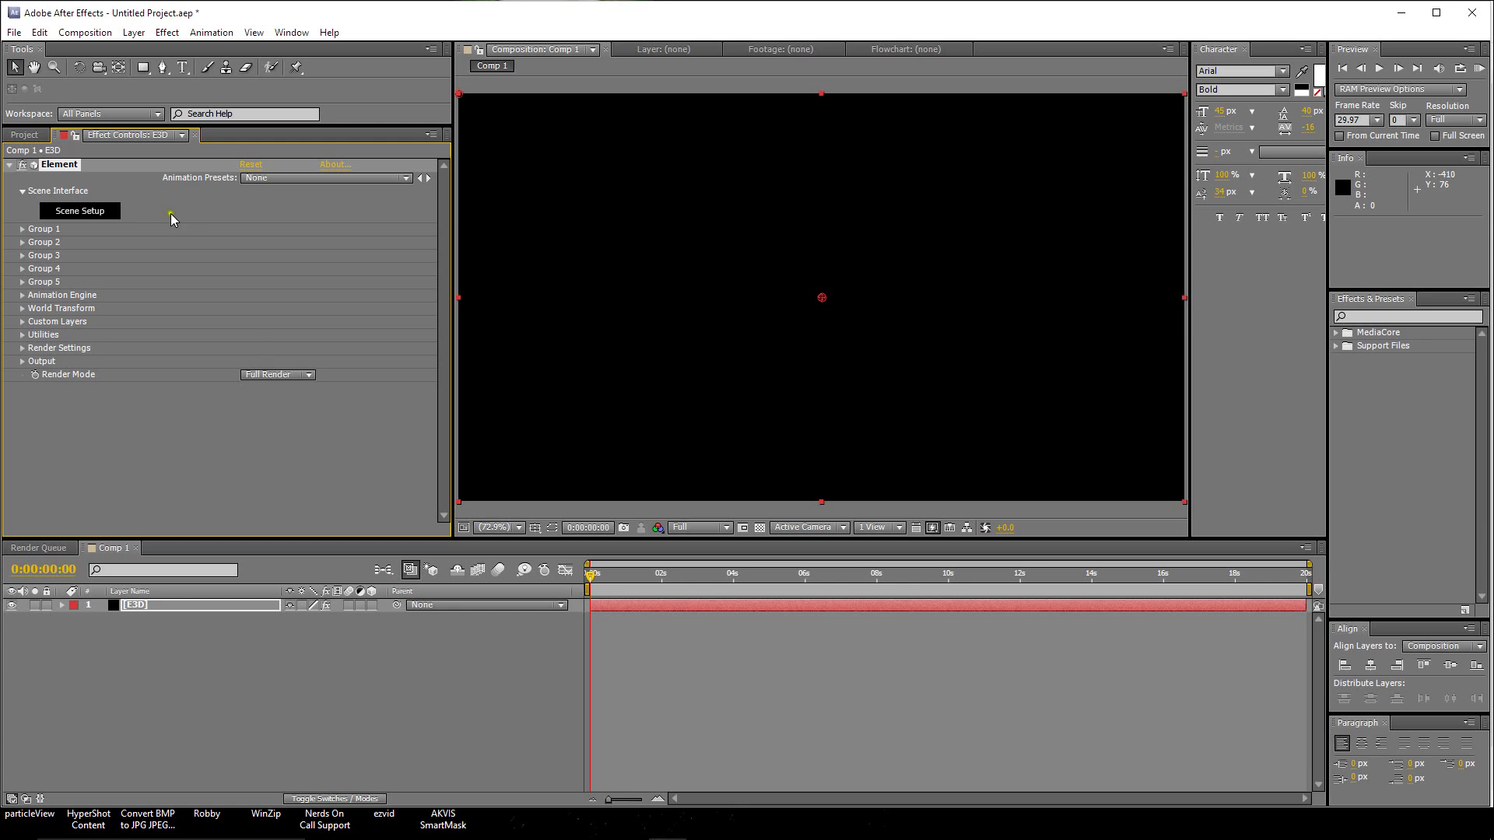
Step: Open Element's Scene Setup and check the preview in front and perspective views
left_click(89, 211)
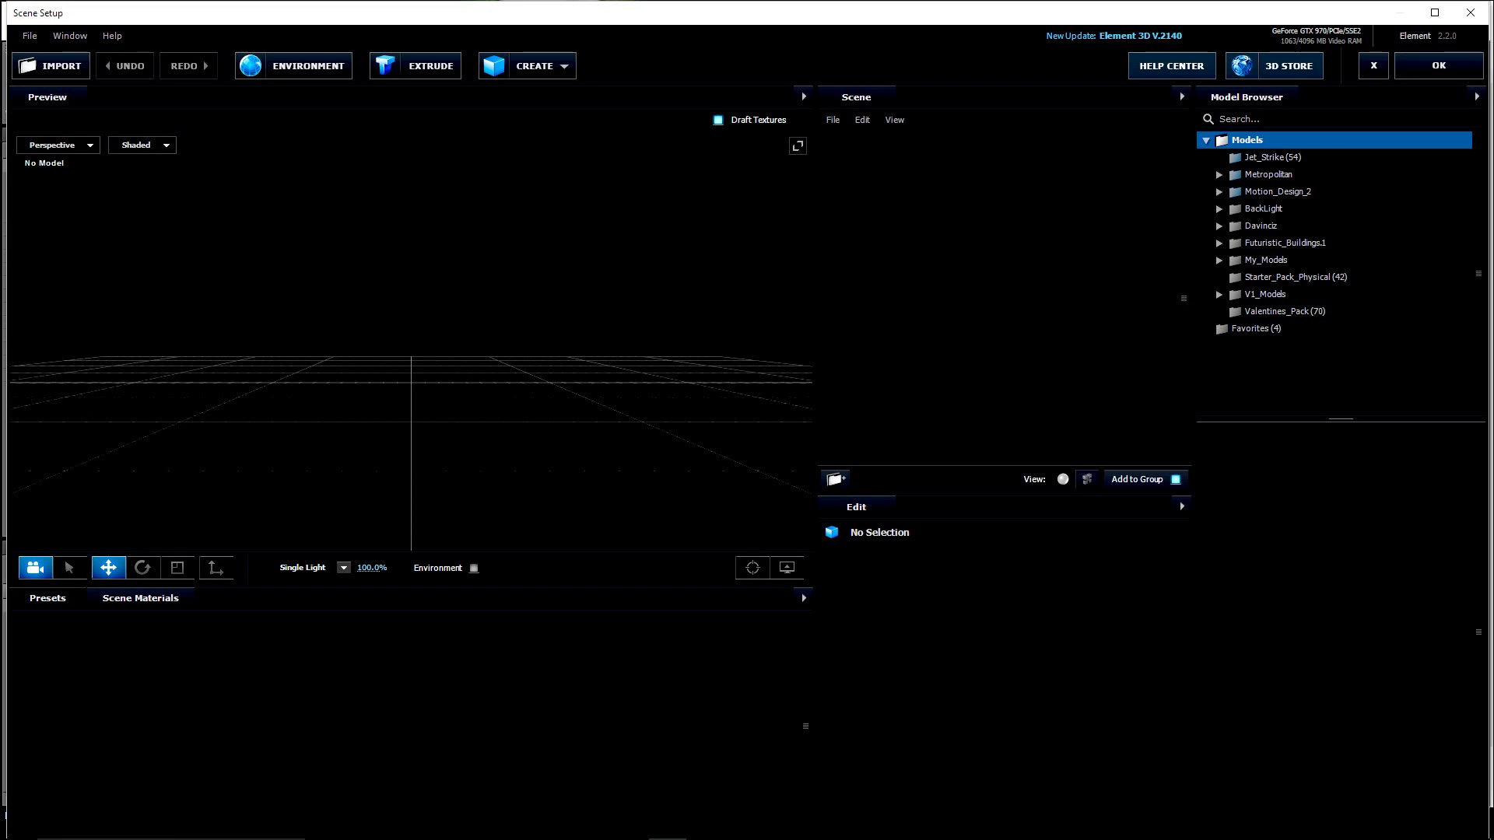
left_click(58, 147)
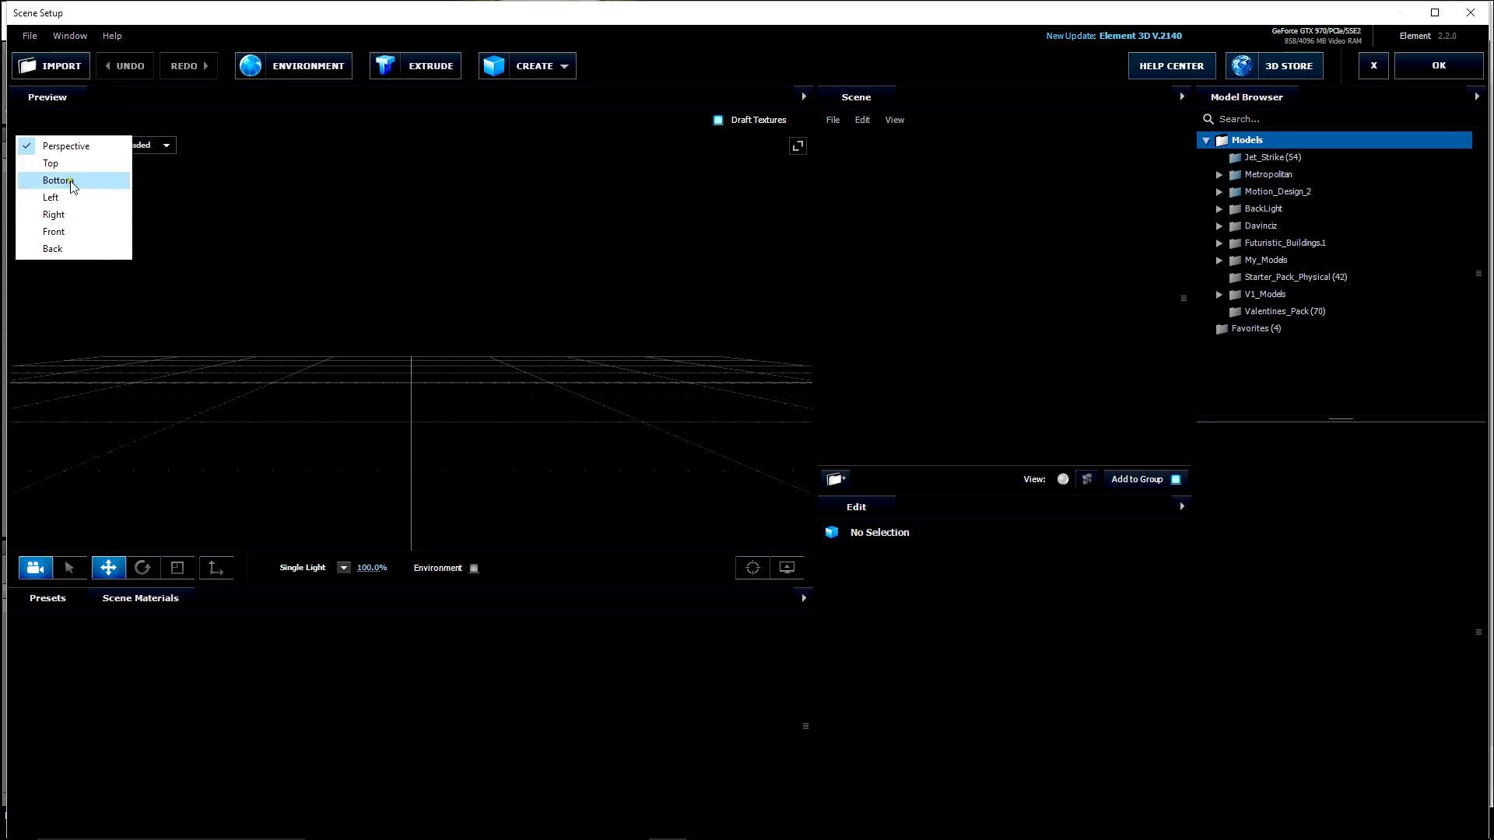
left_click(70, 231)
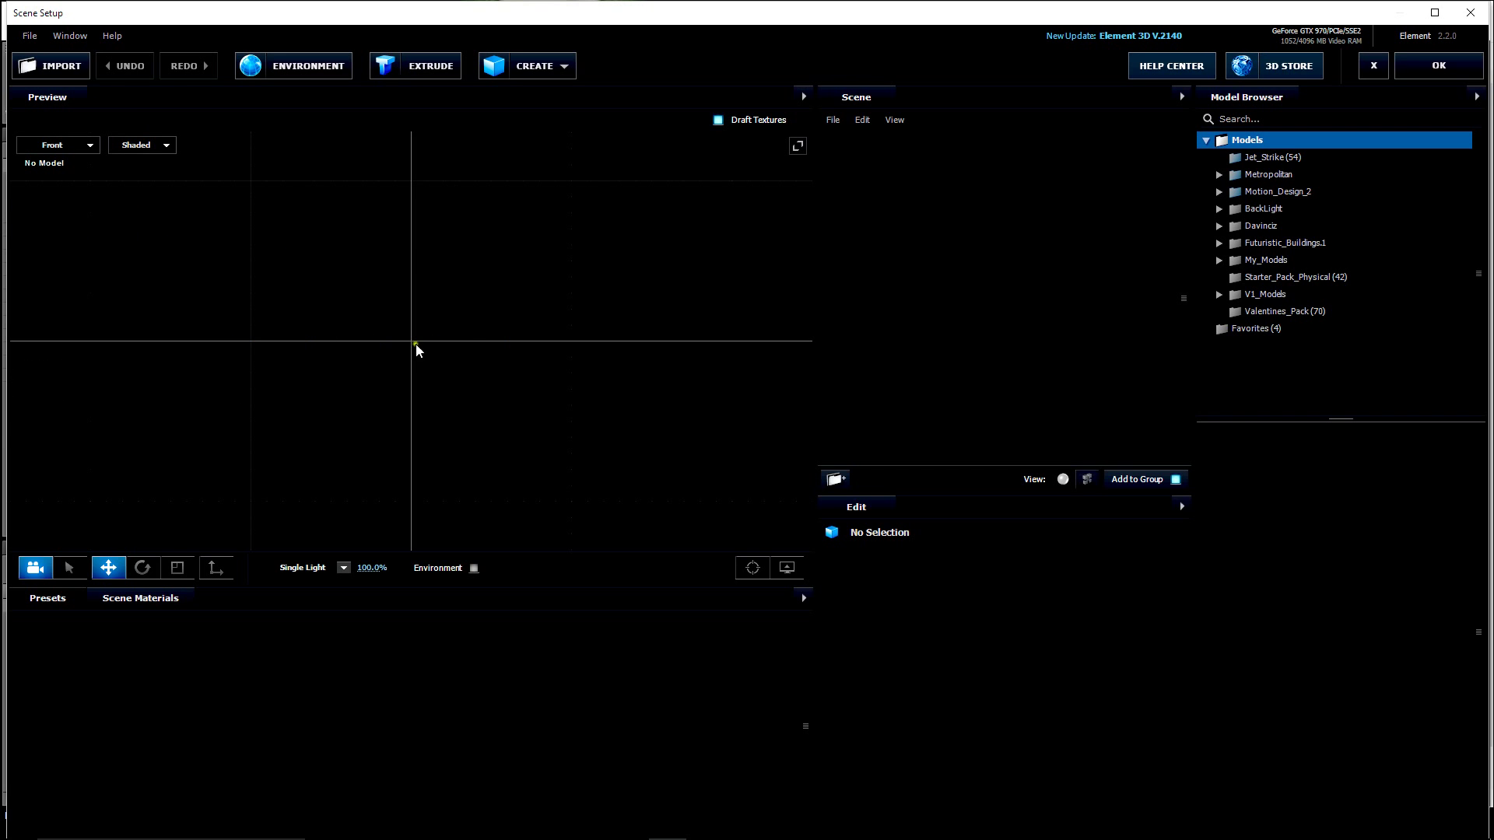
left_click(58, 146)
left_click(48, 145)
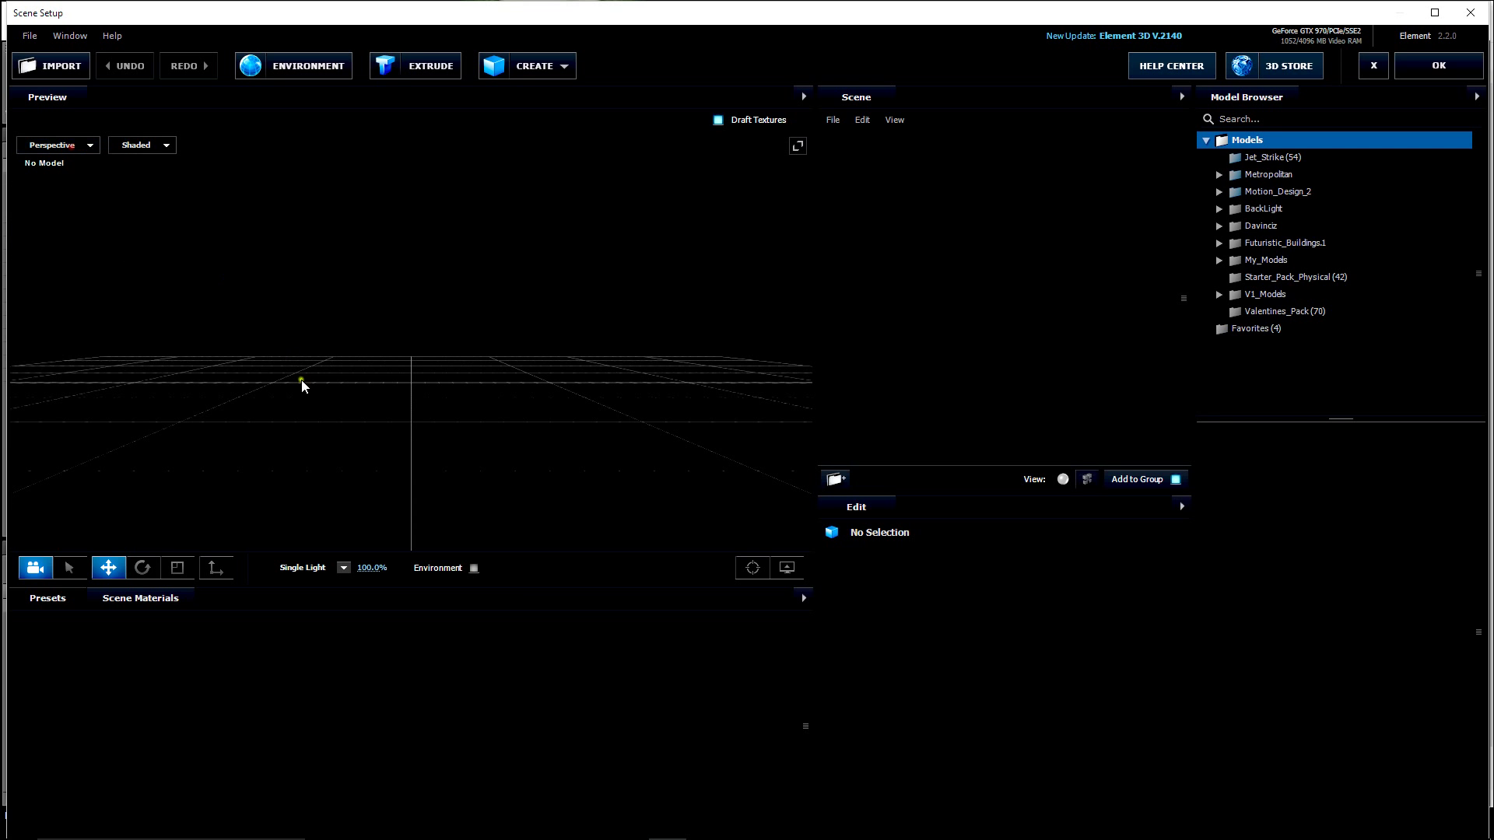
left_click_drag(280, 444, 329, 447)
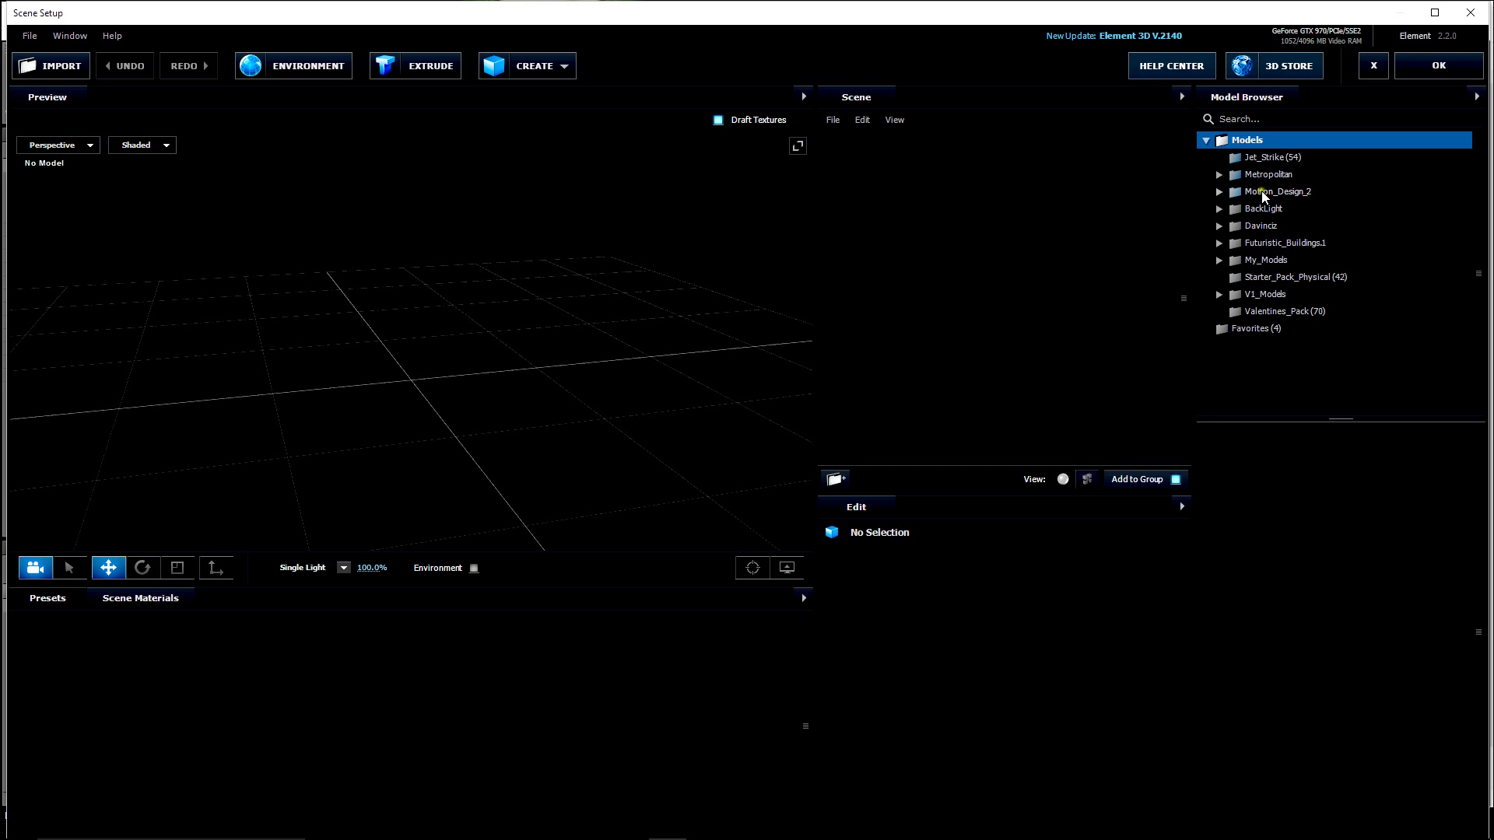
Step: Load Bionic_Core_08 from Motion_Design_2 > Bionic_Core into the scene
left_click(1220, 192)
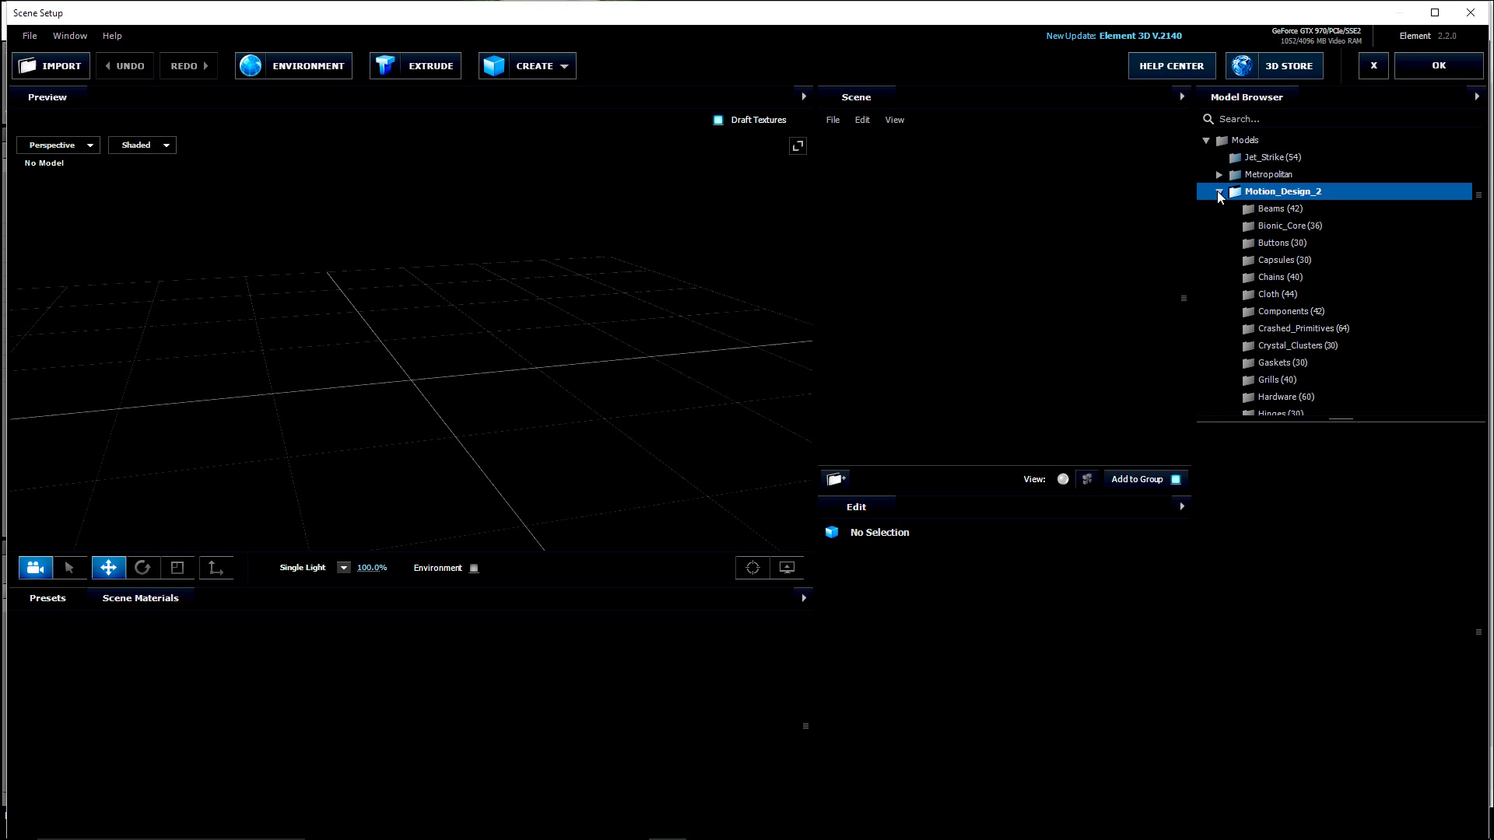
left_click(1288, 227)
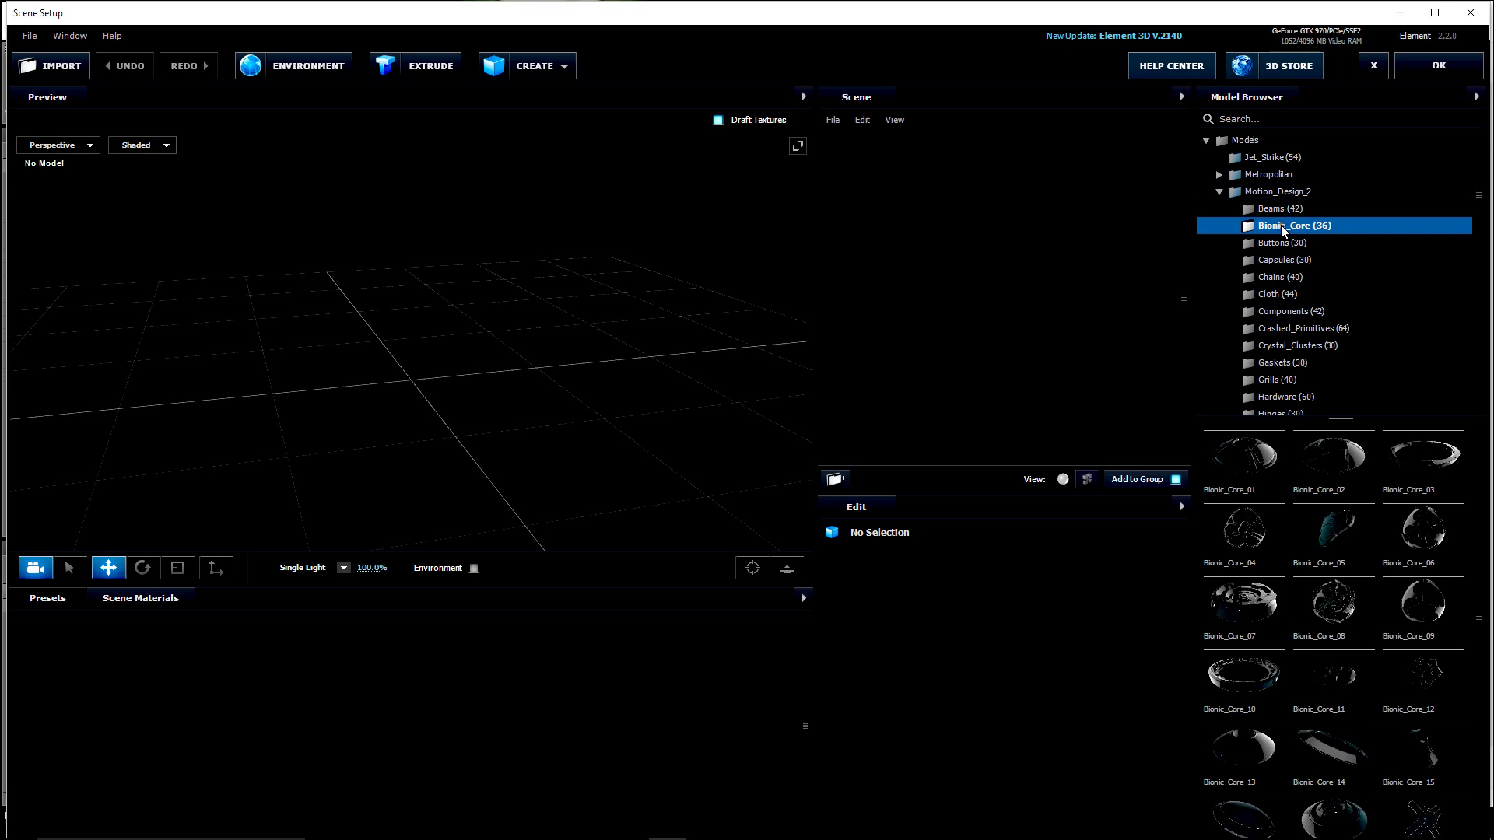
left_click(1347, 606)
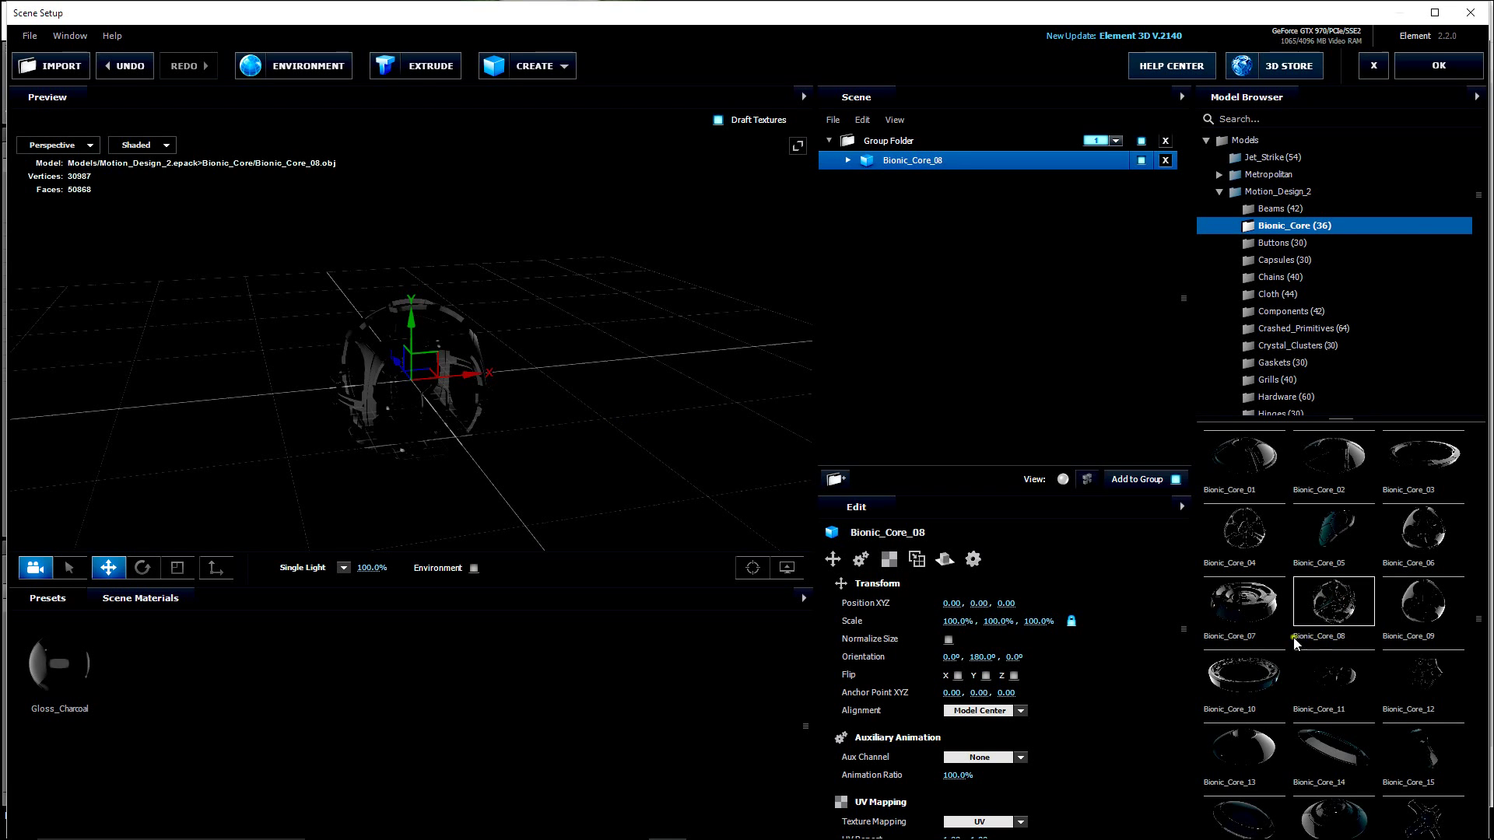
Step: Apply the Physical Chrome material preset to the core model
left_click_drag(369, 446, 316, 459)
left_click(61, 614)
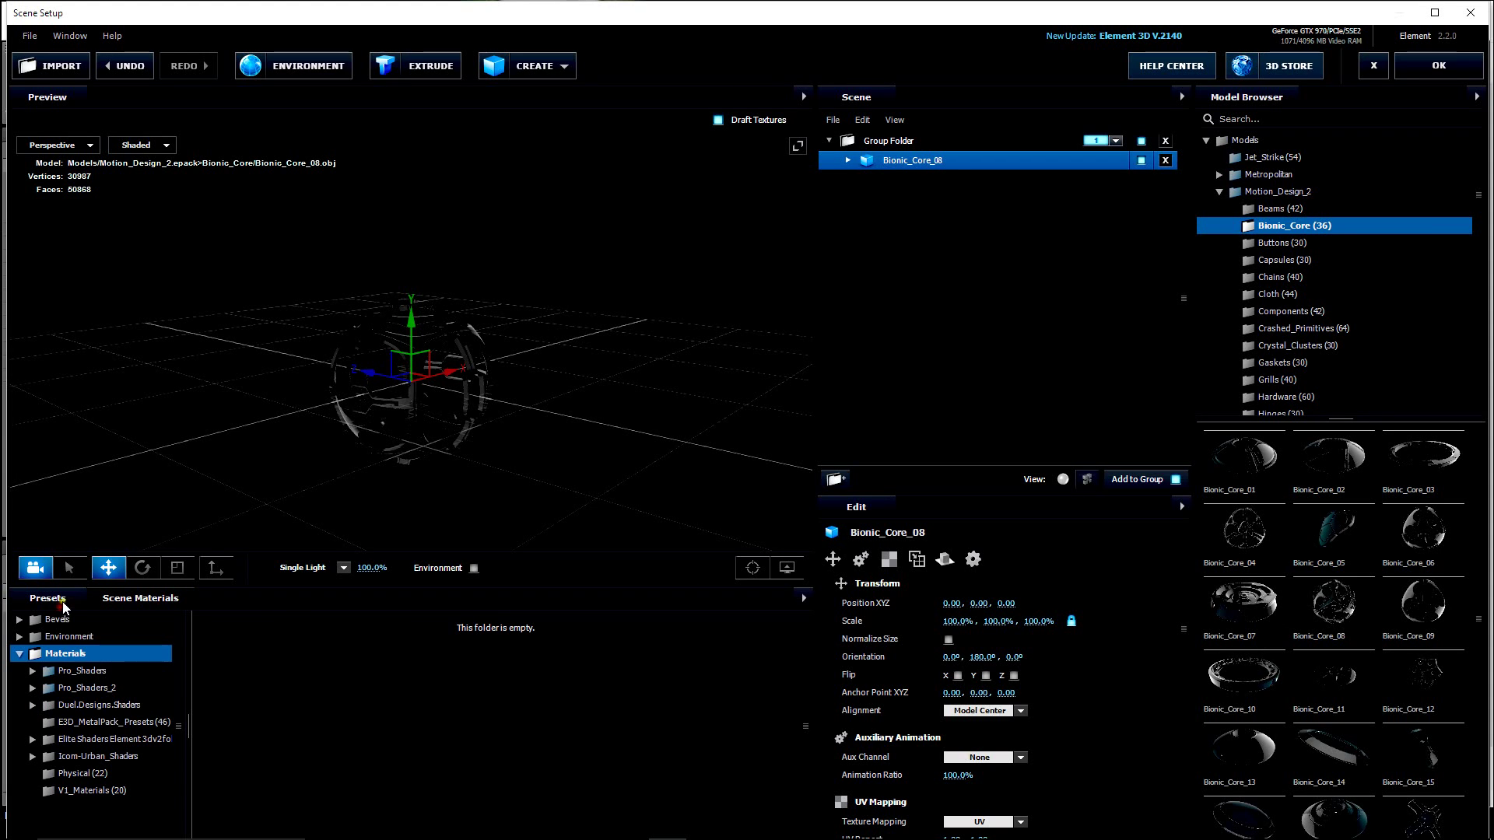
left_click(74, 774)
left_click_drag(582, 676, 432, 350)
left_click_drag(572, 381, 599, 401)
Step: Load Town from the V1_Environment folder as the environment map
left_click(294, 66)
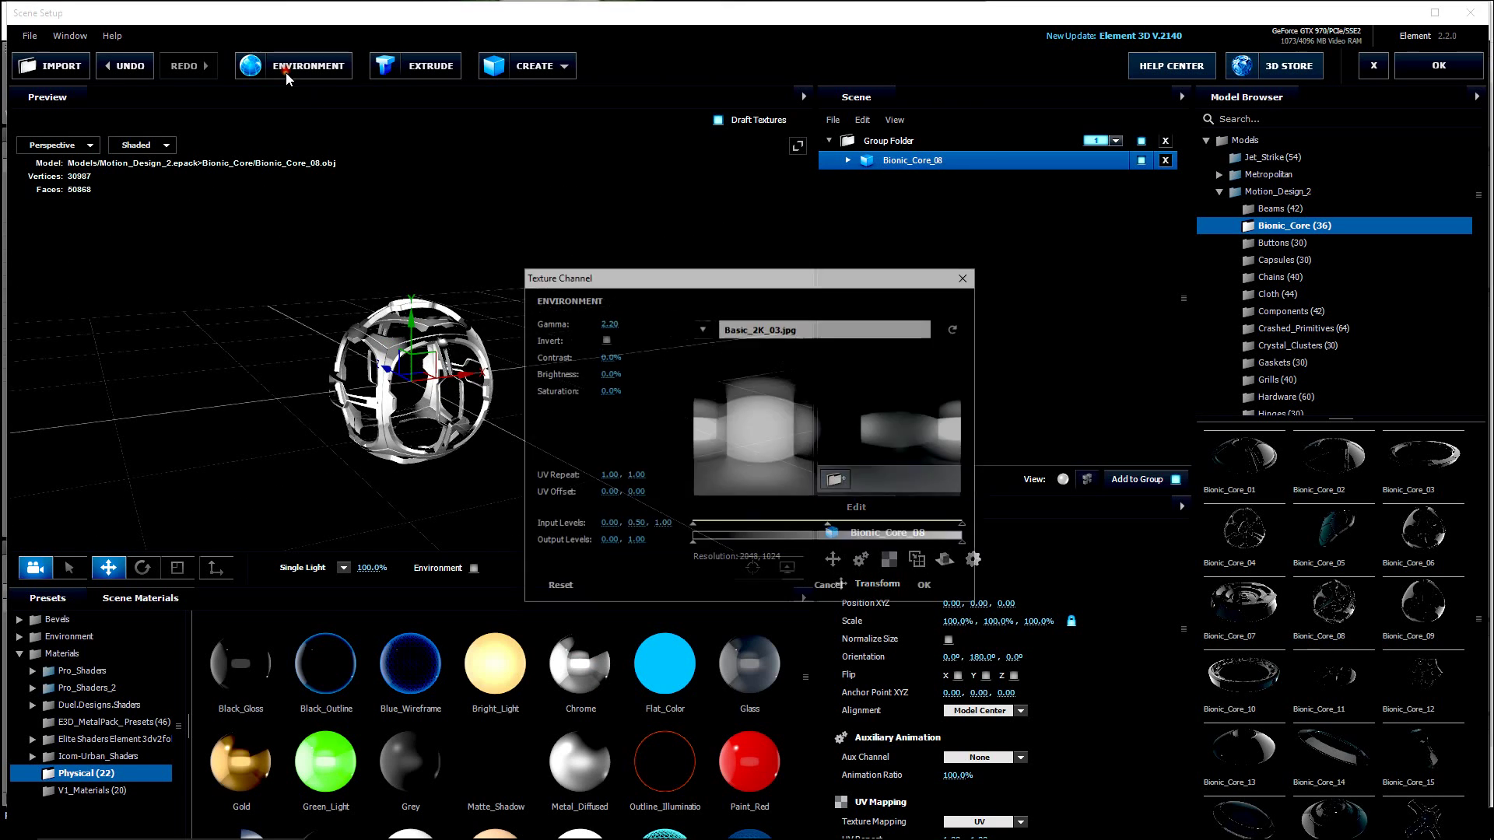
left_click(702, 327)
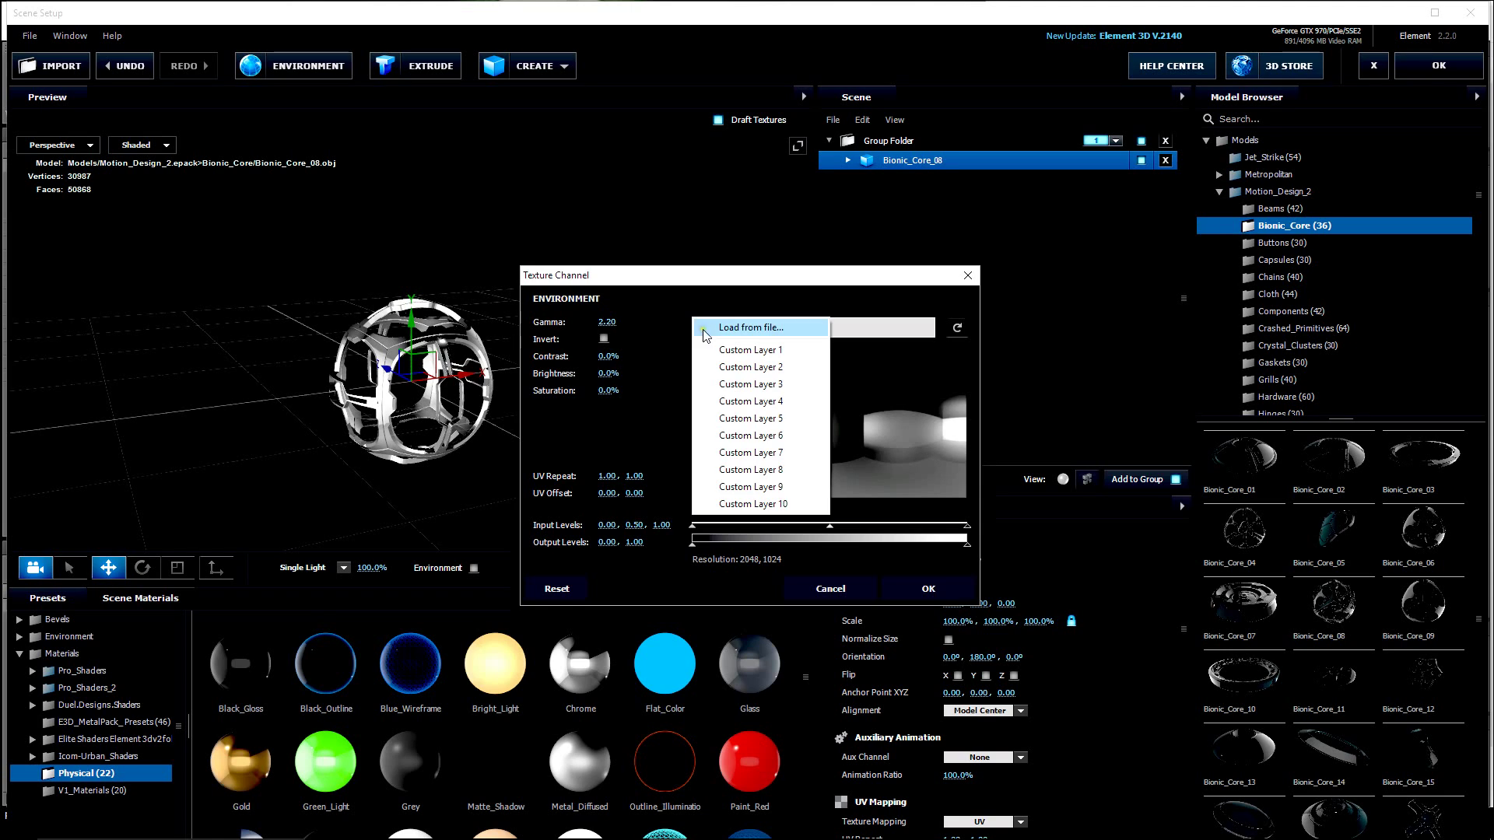
left_click(734, 333)
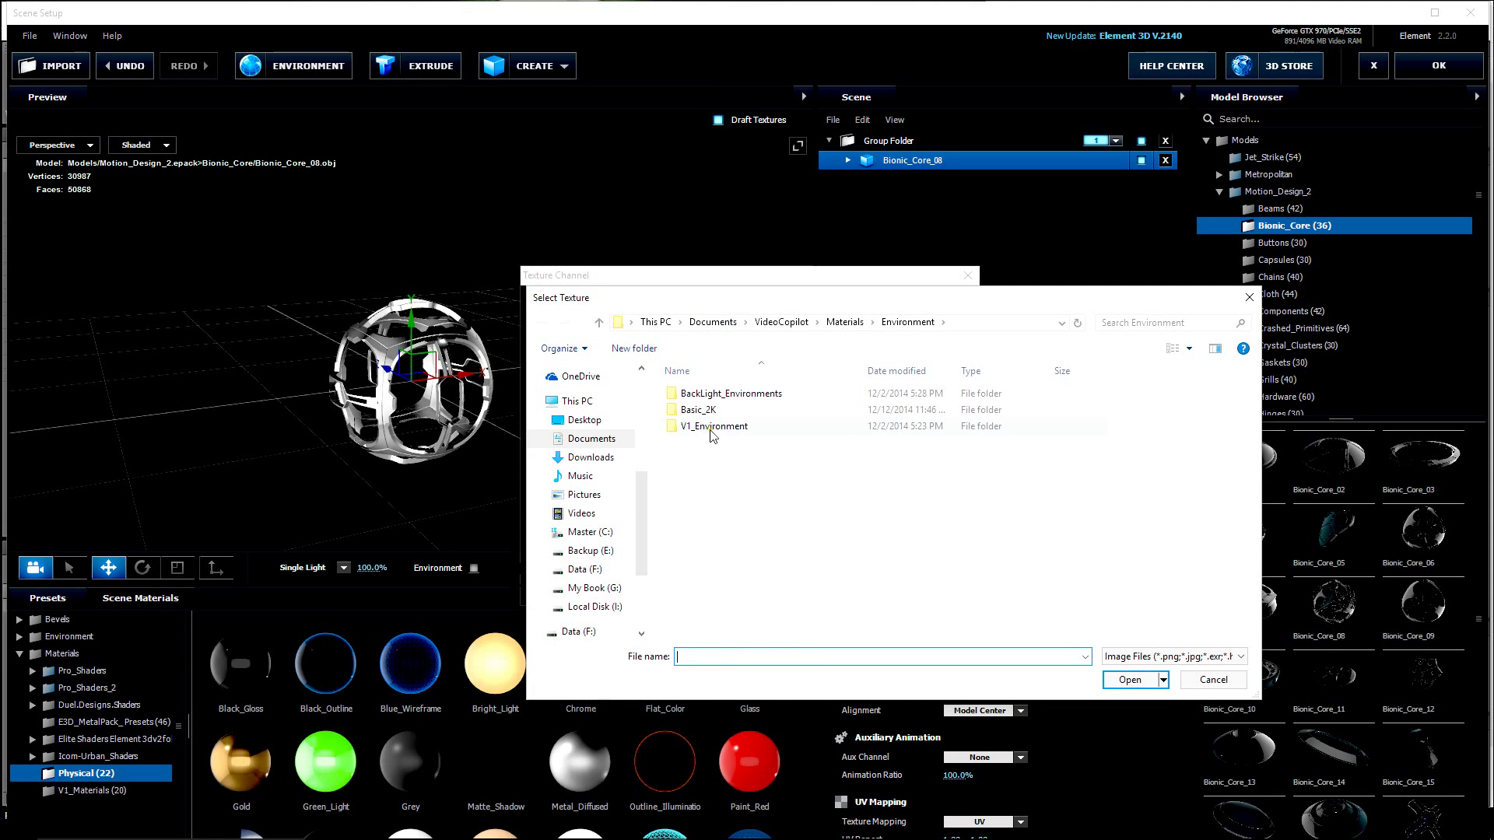
double_click(712, 428)
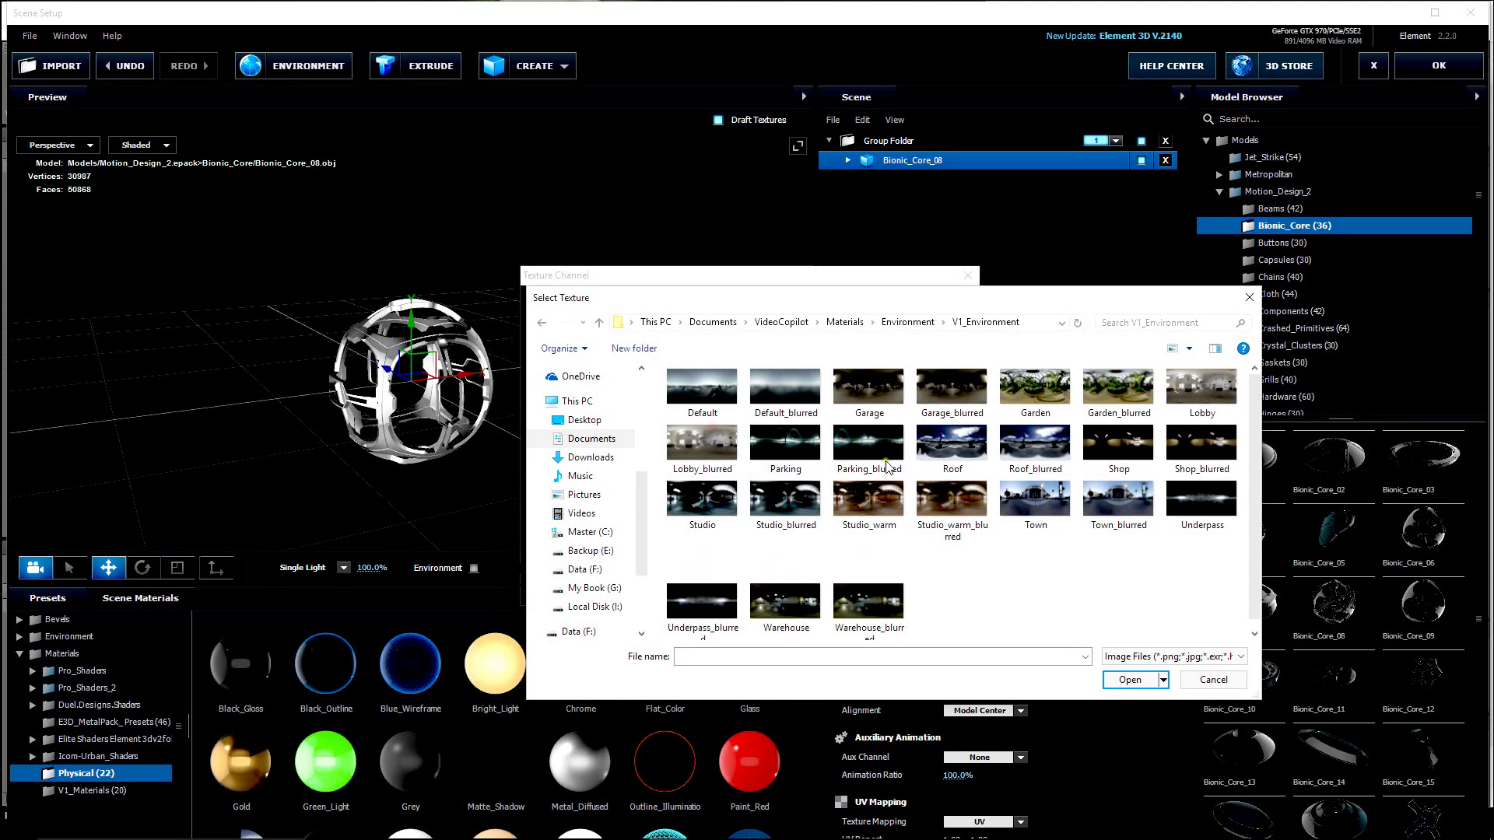
left_click(1035, 502)
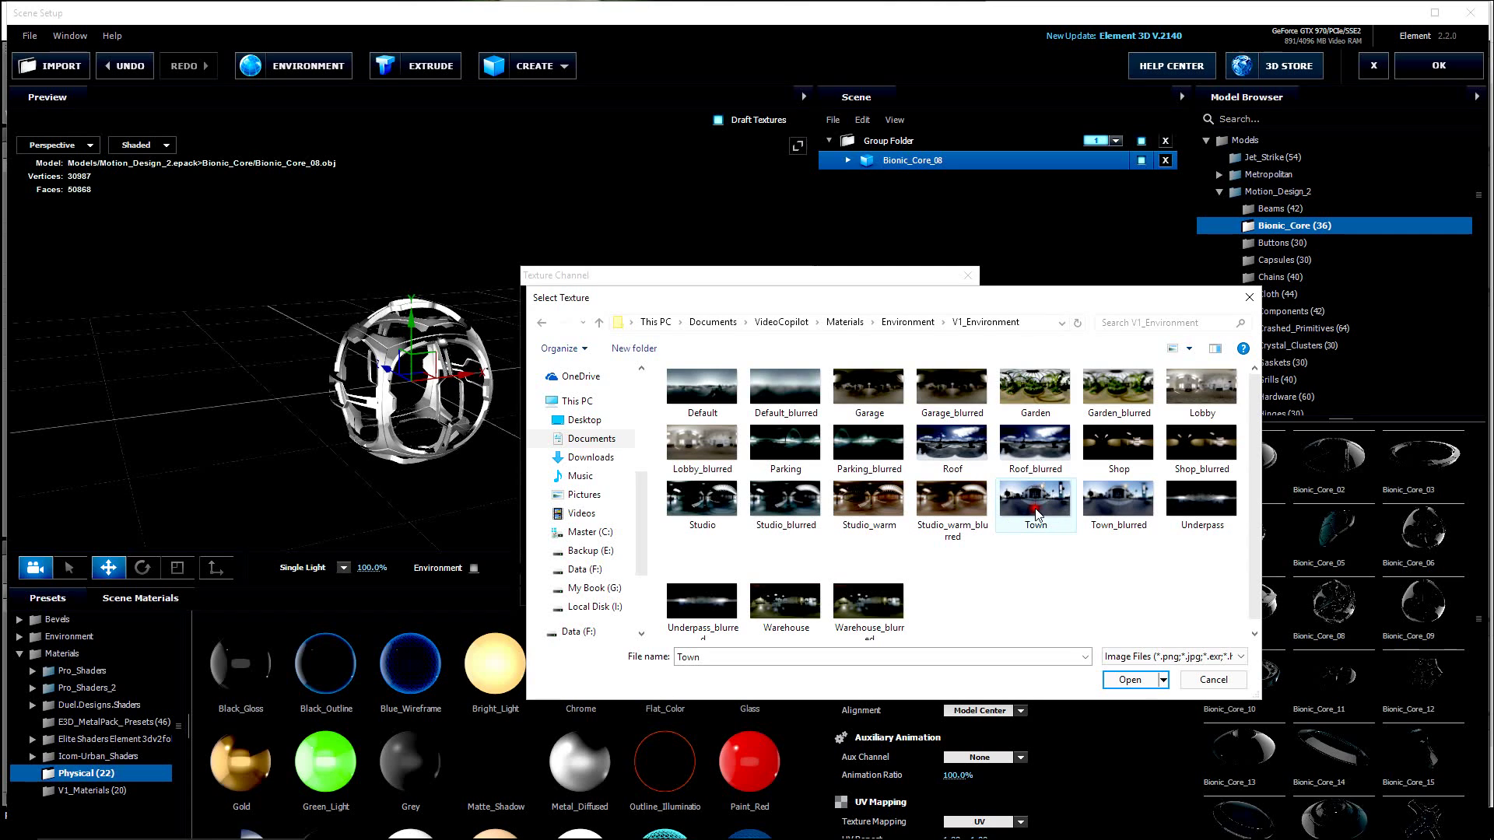
left_click(1133, 680)
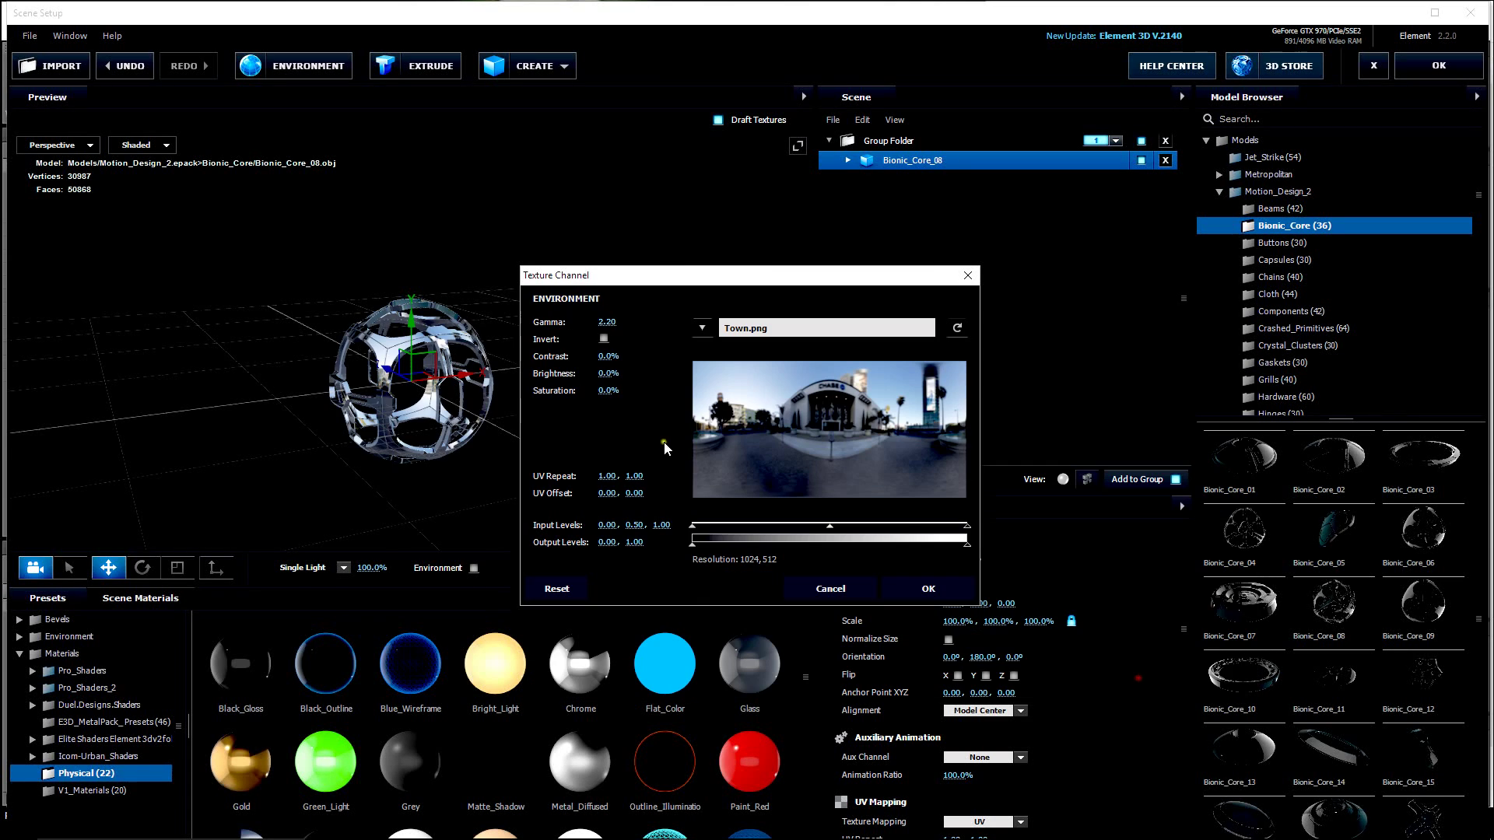
Step: Check the core in right and front views and raise it to Y position 0.62
left_click(901, 592)
left_click_drag(282, 396, 201, 406)
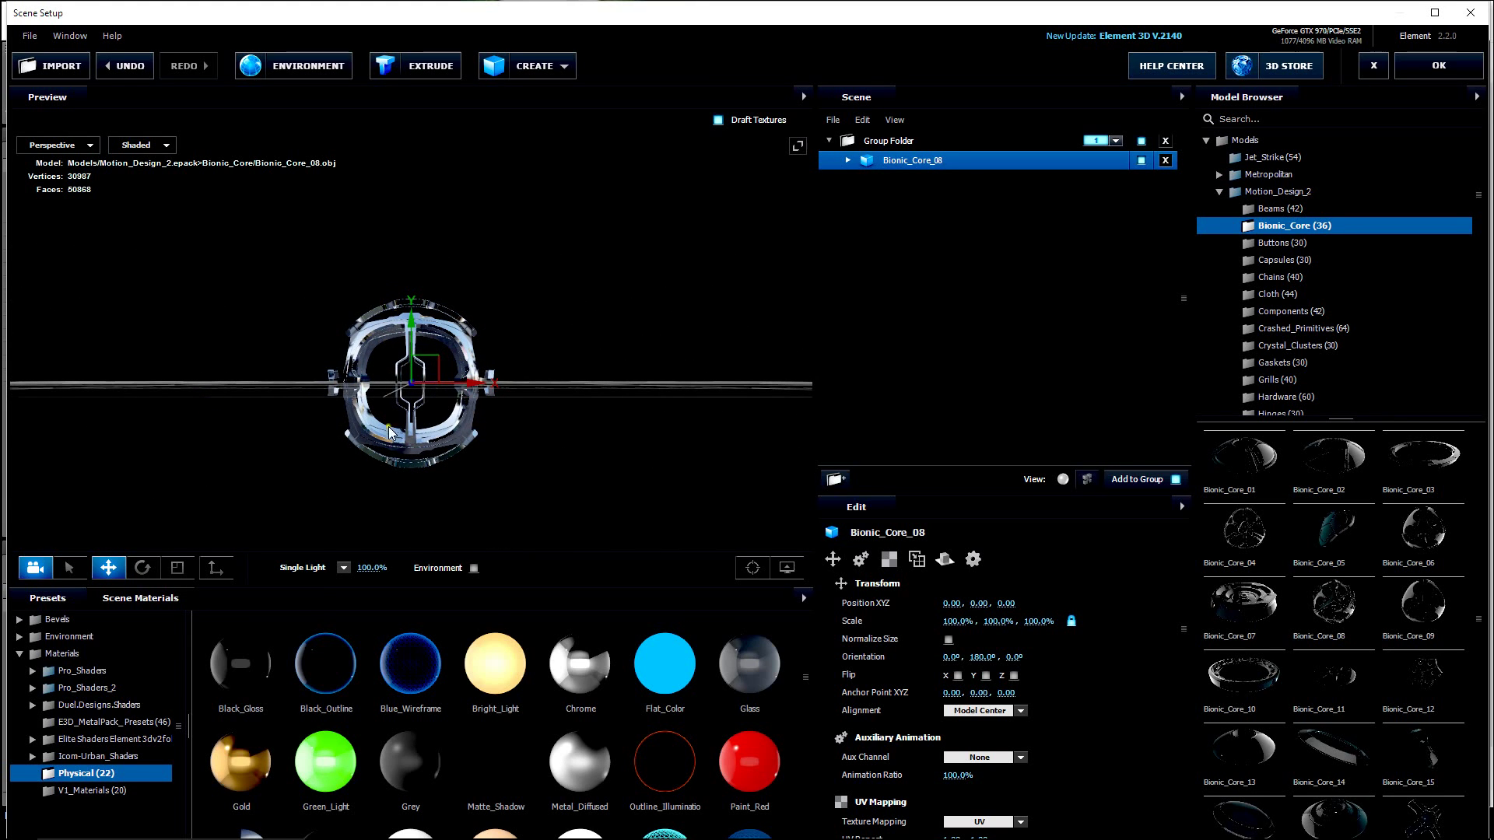
left_click(76, 146)
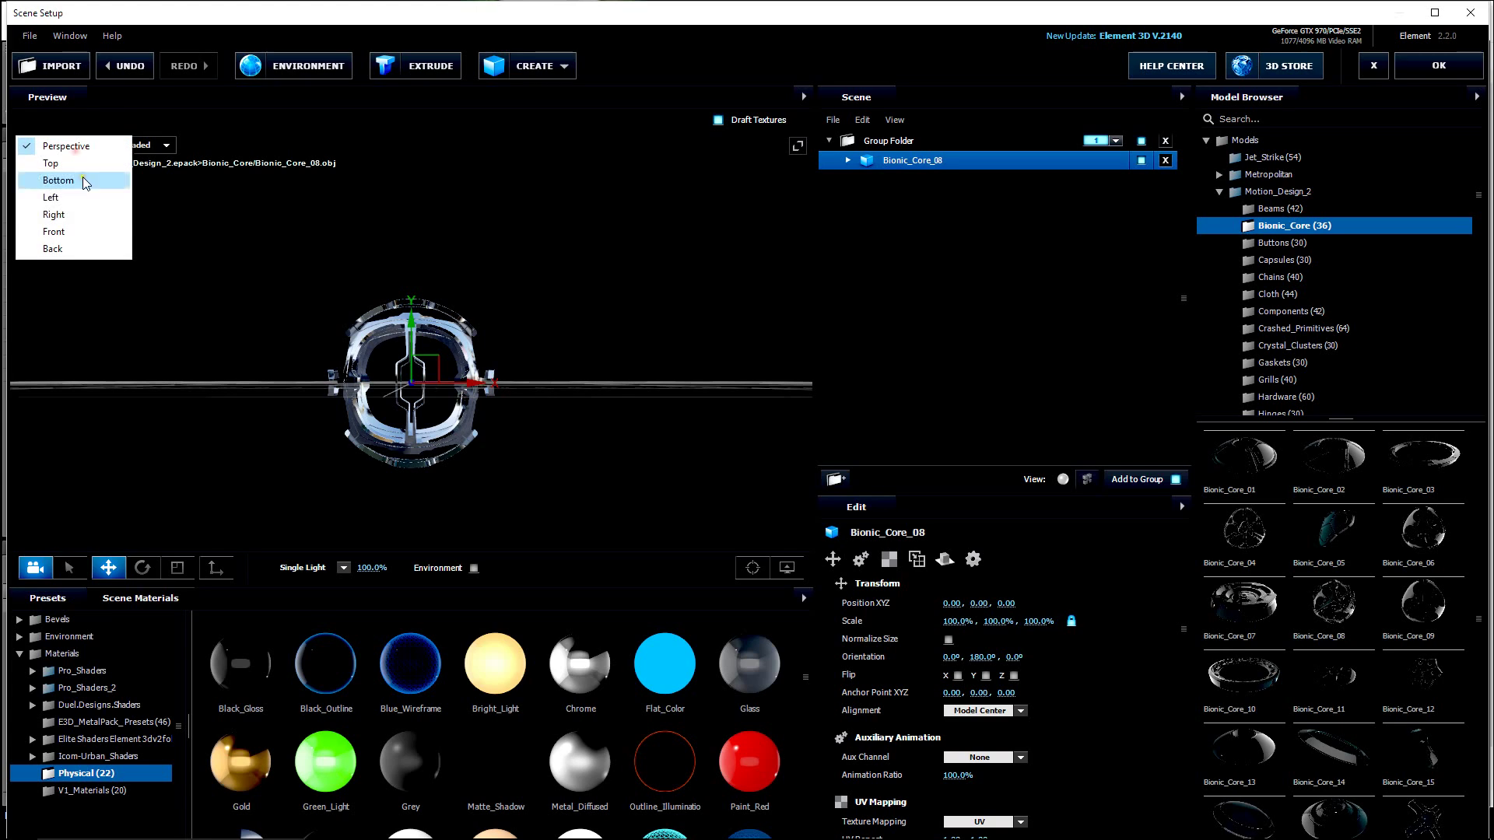
left_click(83, 219)
left_click(68, 145)
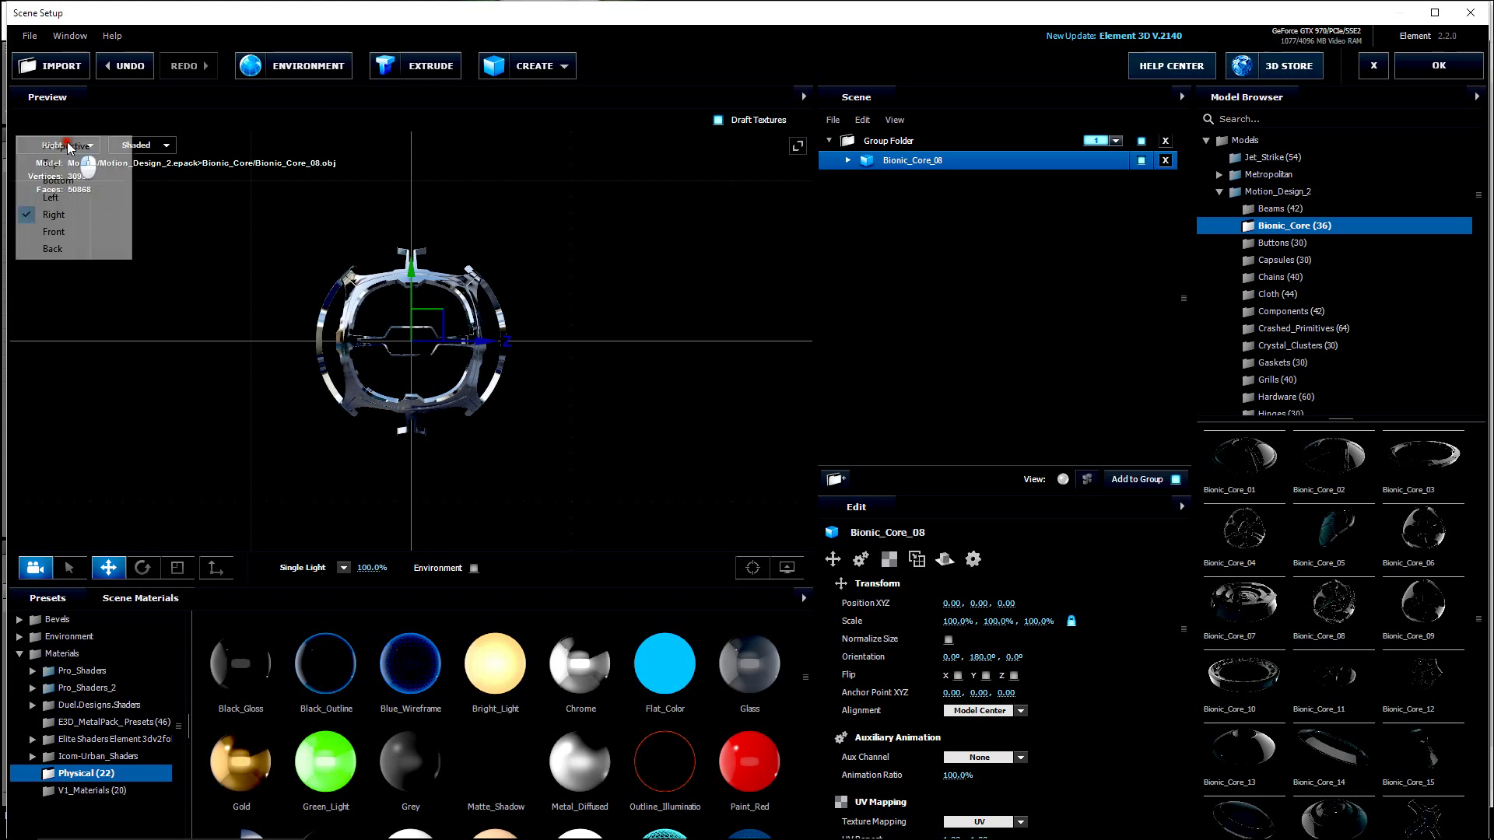
left_click(76, 232)
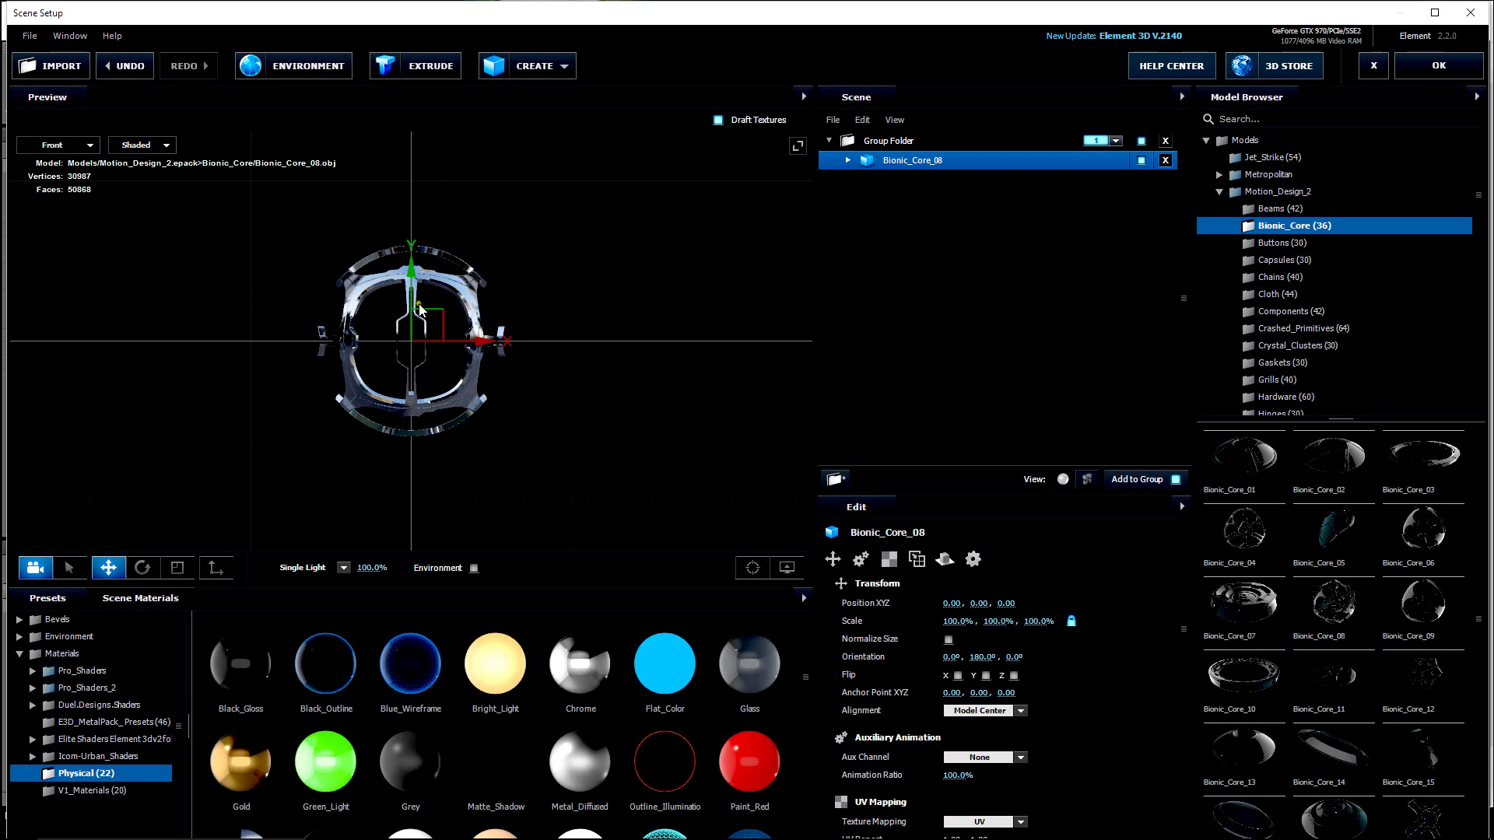
left_click_drag(414, 300, 425, 206)
Step: Orbit and zoom the chrome core in perspective, then close Scene Setup with OK
left_click(23, 144)
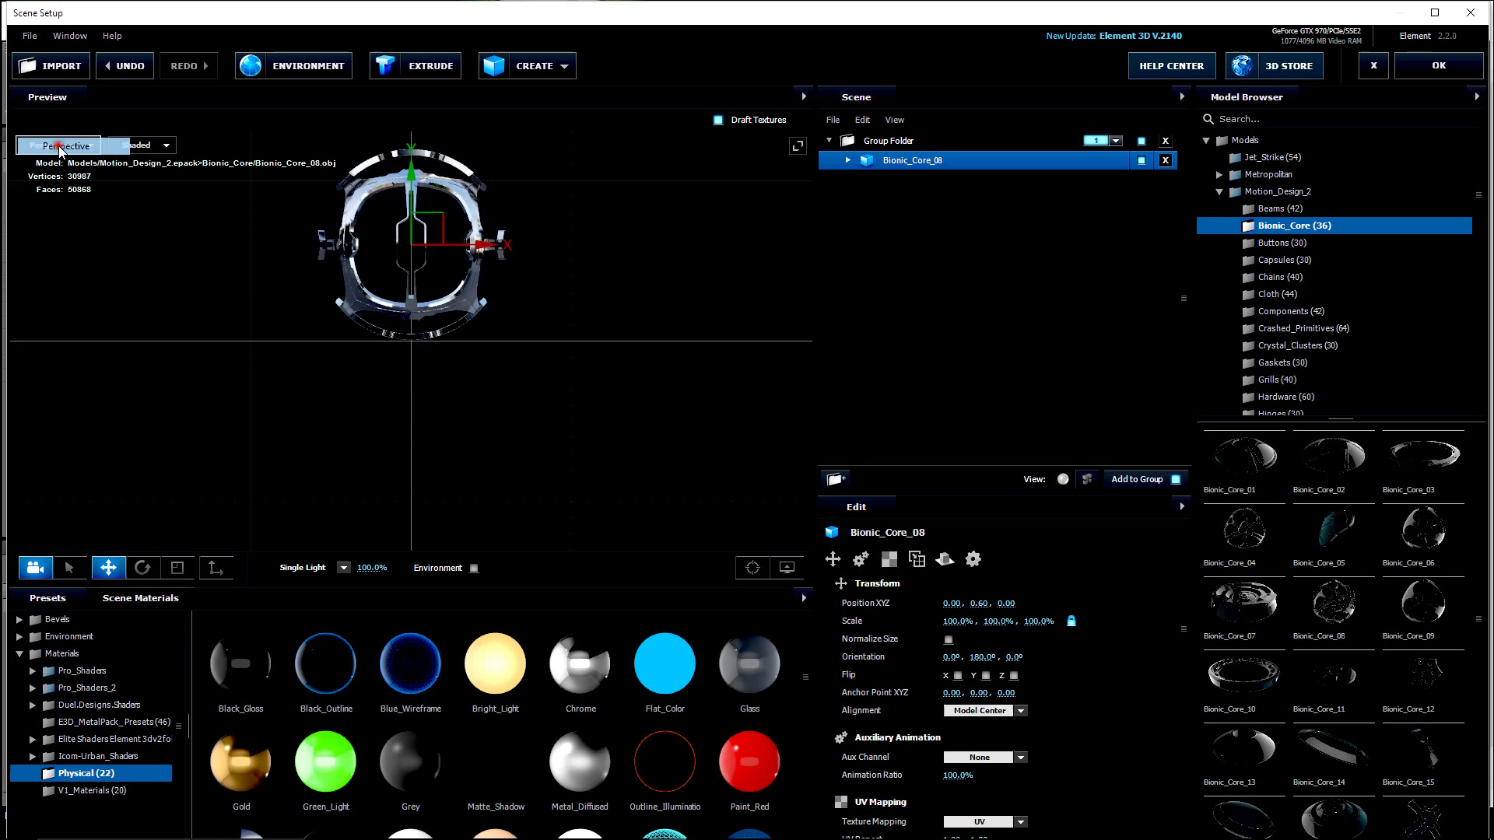
left_click(47, 162)
left_click_drag(523, 427, 565, 444)
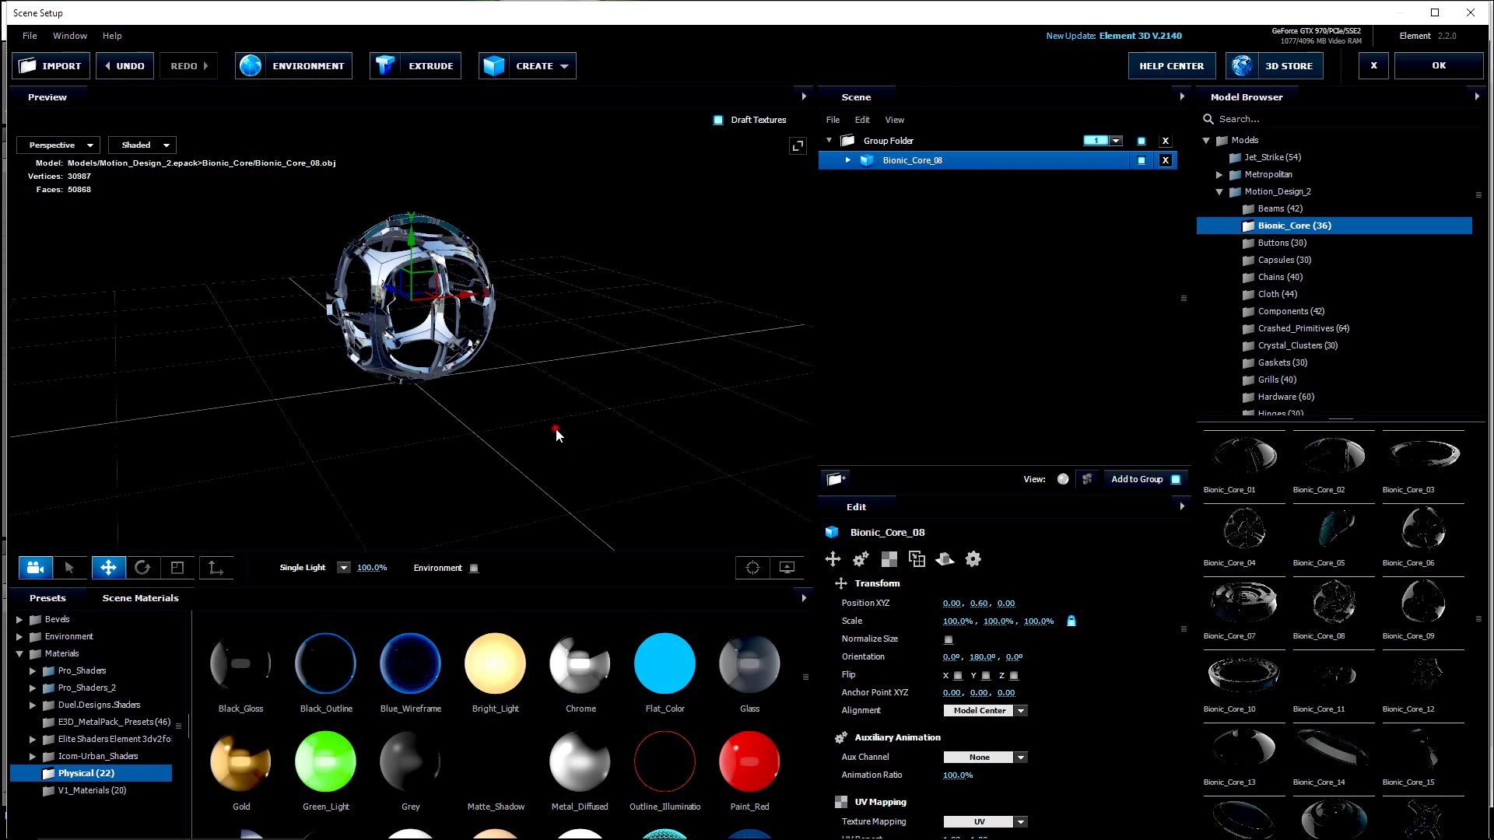
scroll(555, 427, "up", 5)
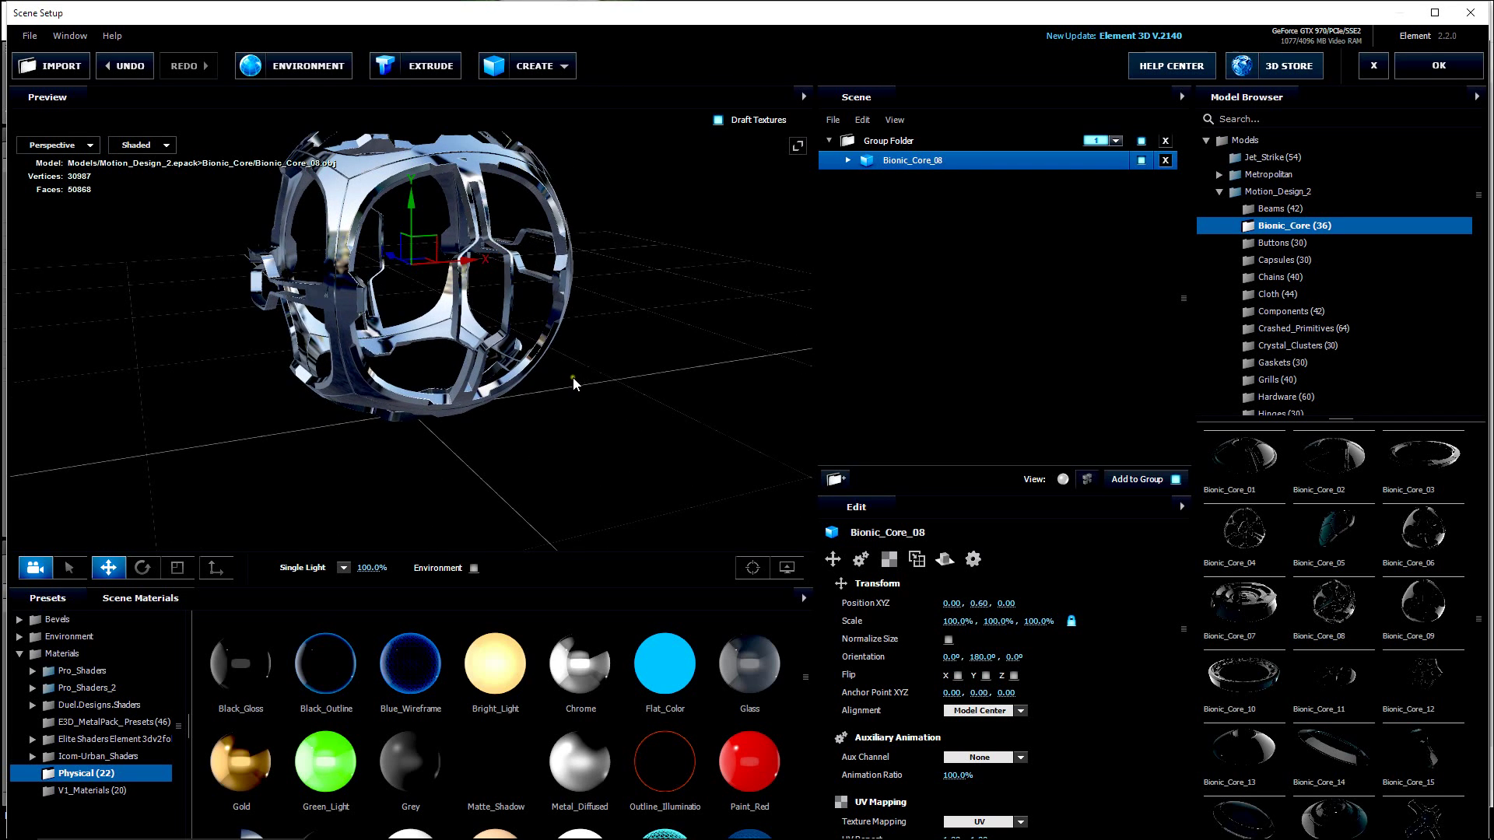
left_click_drag(573, 376, 545, 450)
left_click(1423, 70)
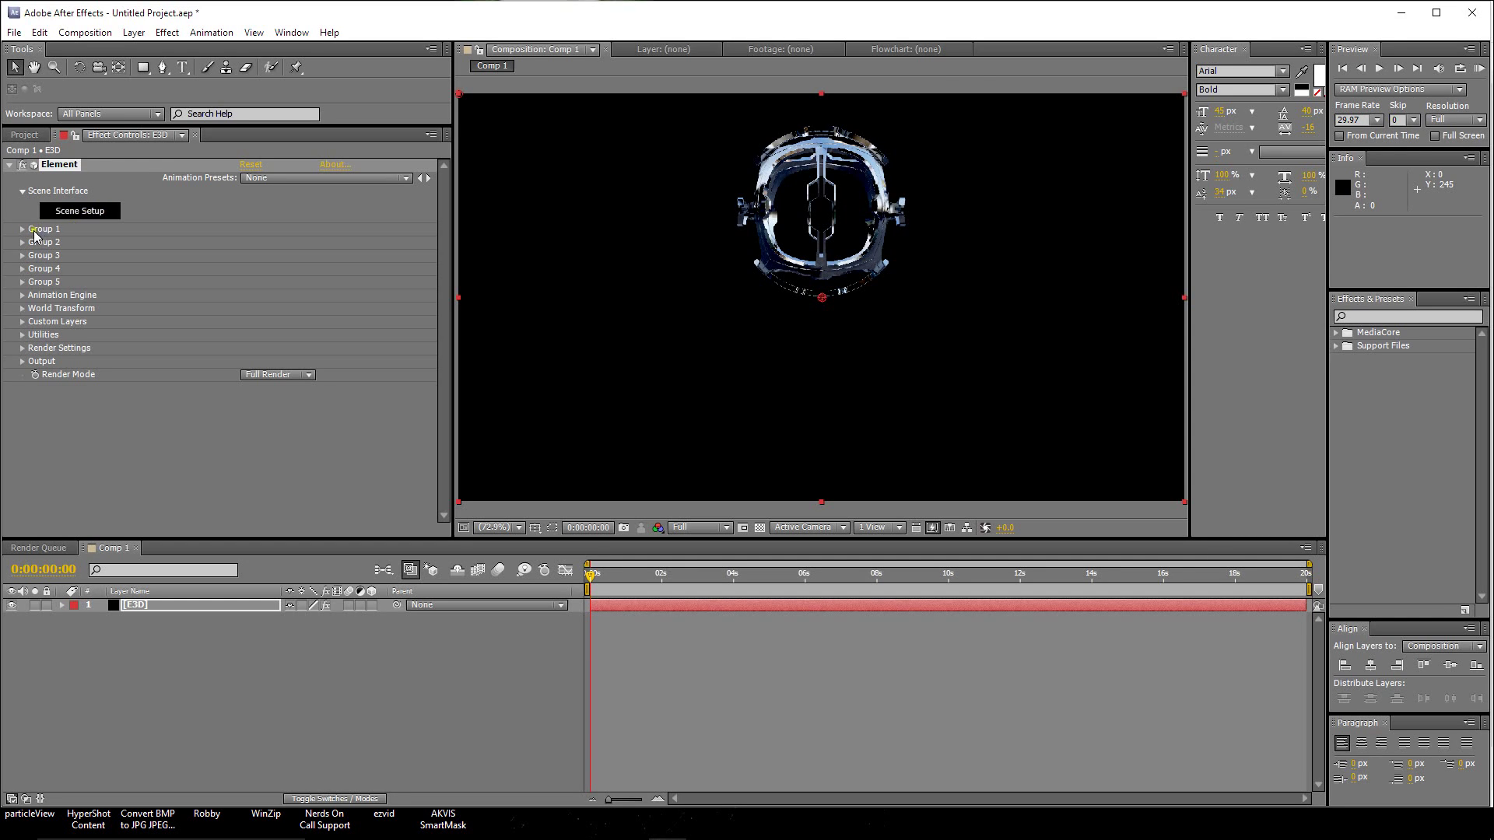
Step: Create a group null for Group 1 and rename it 'thing null'
left_click(18, 230)
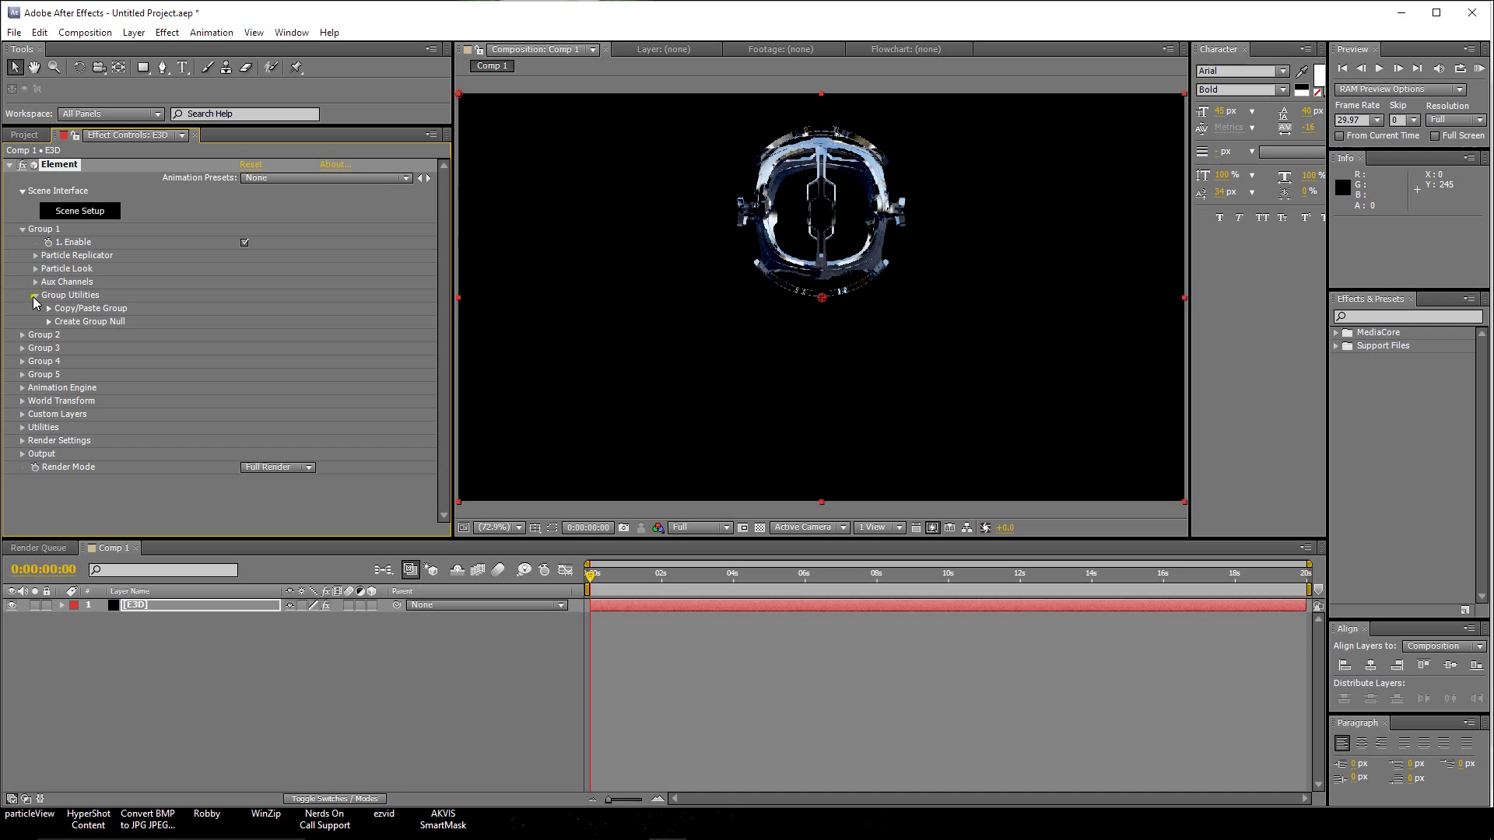
left_click(46, 322)
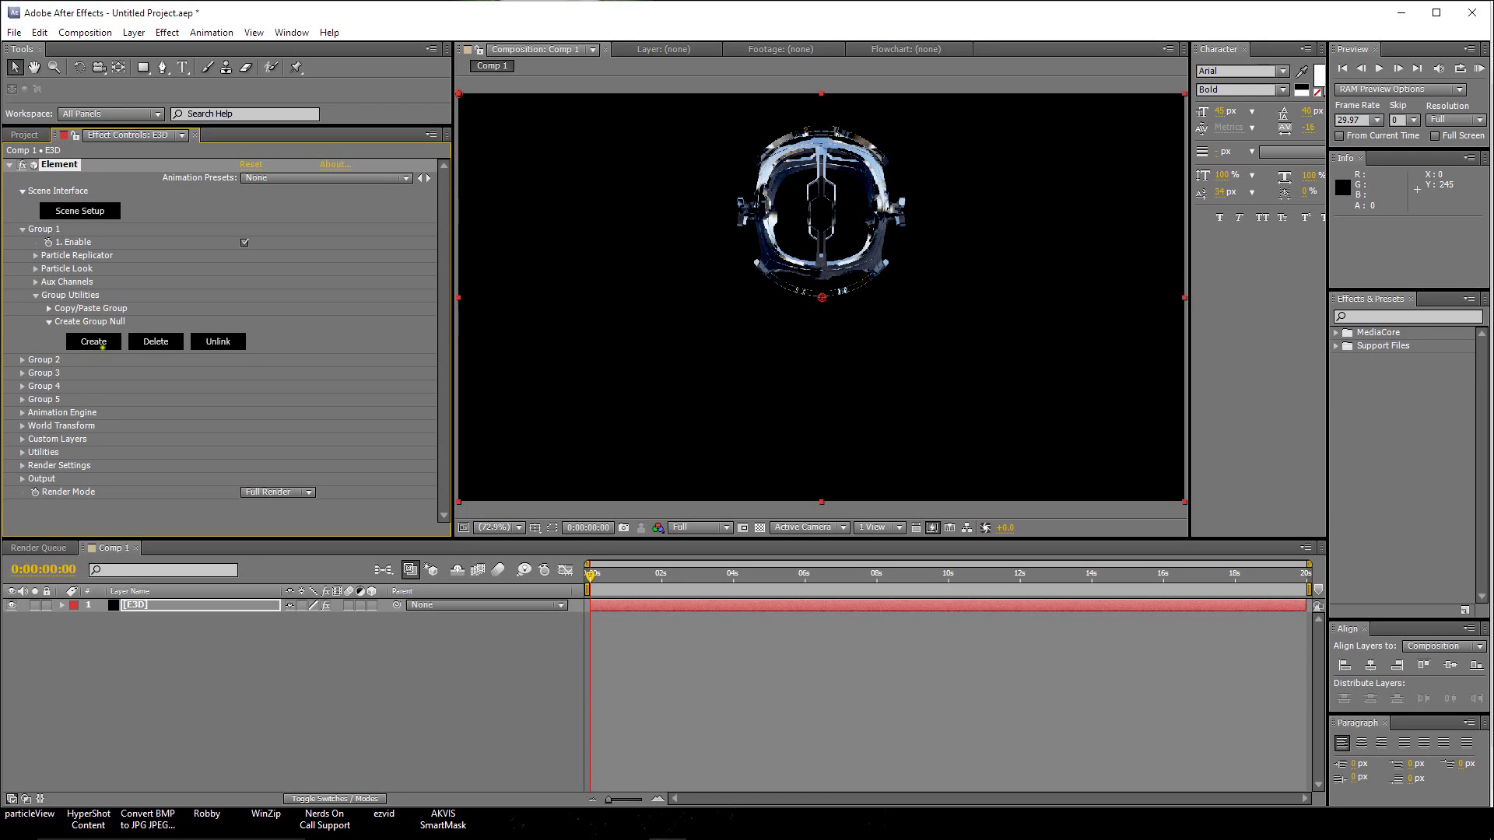
left_click(95, 343)
left_click(146, 608)
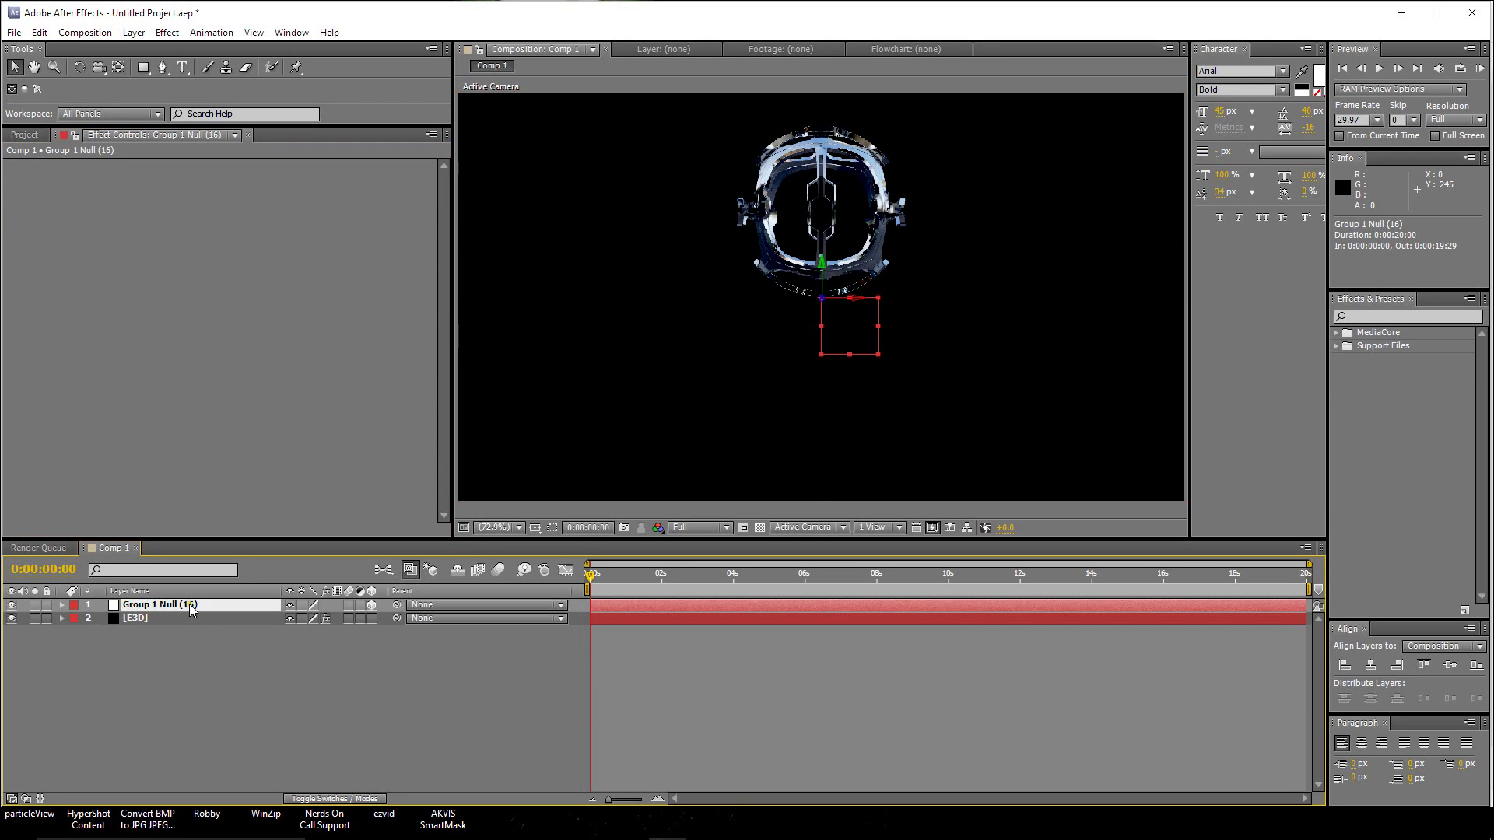
key("Return")
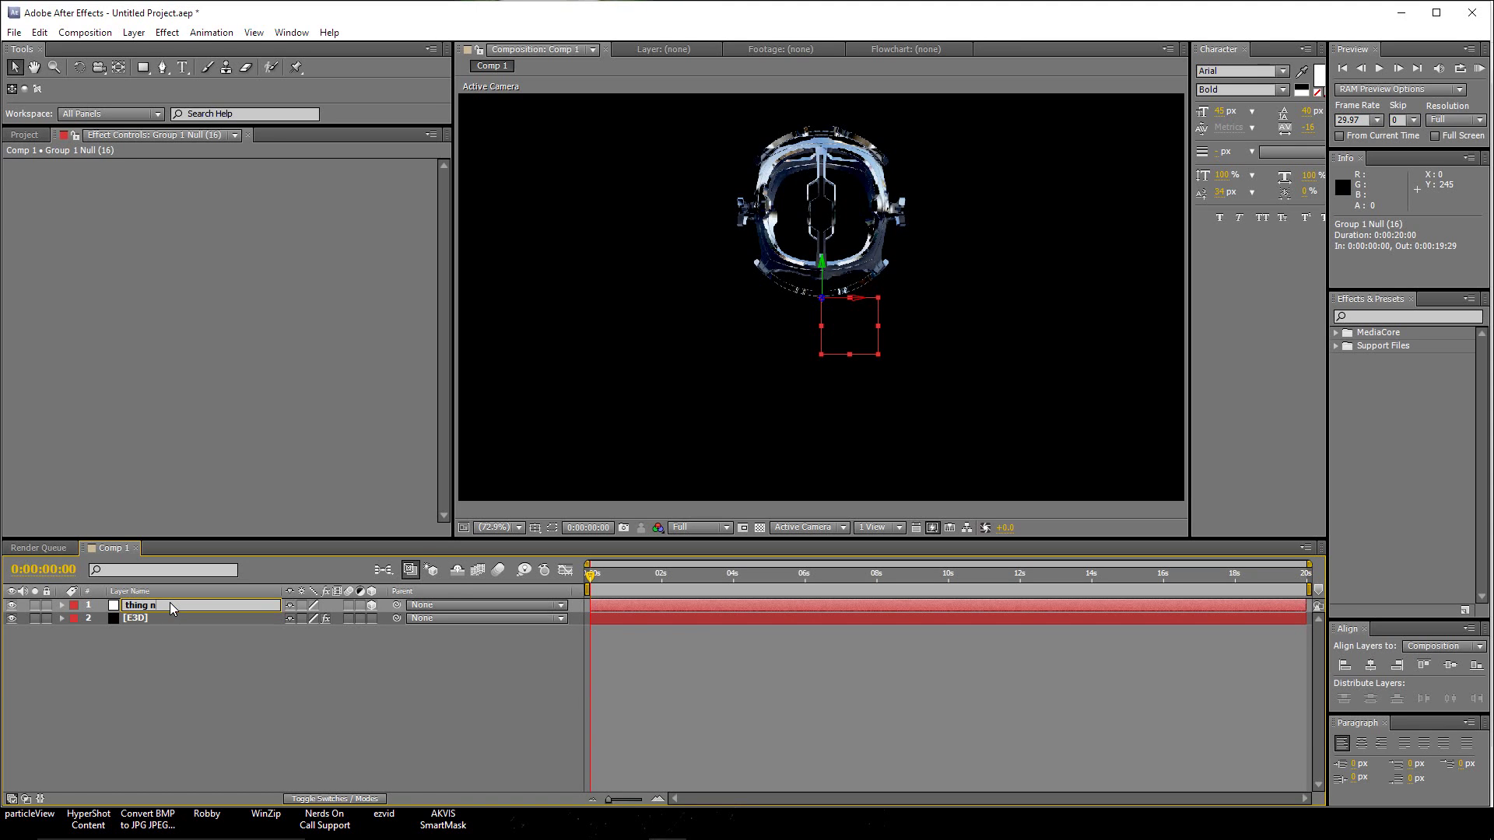
key("Return")
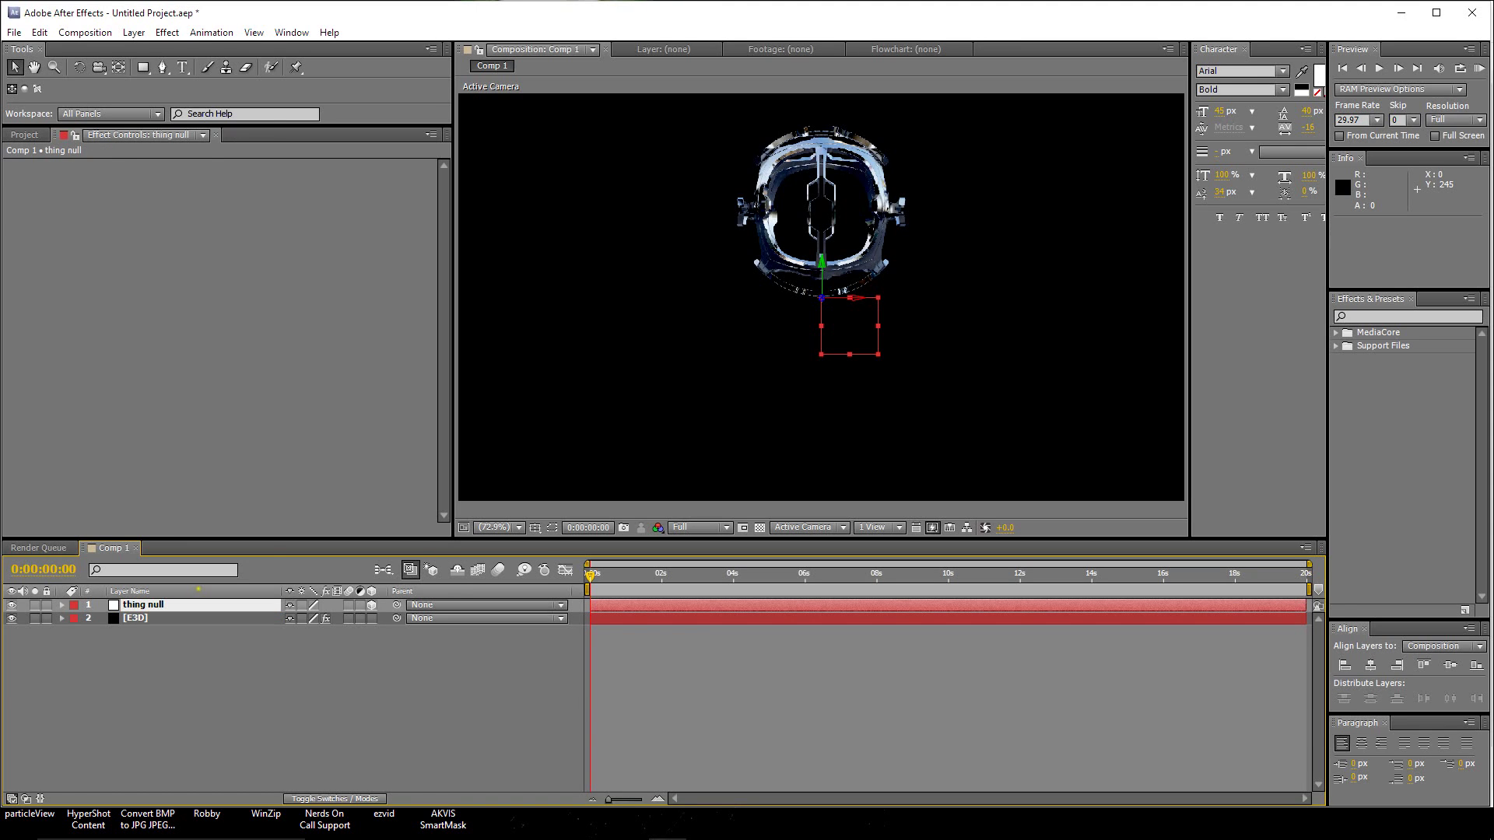
Step: Add a null object layer named 'camera track'
left_click(128, 32)
mouse_move(135, 52)
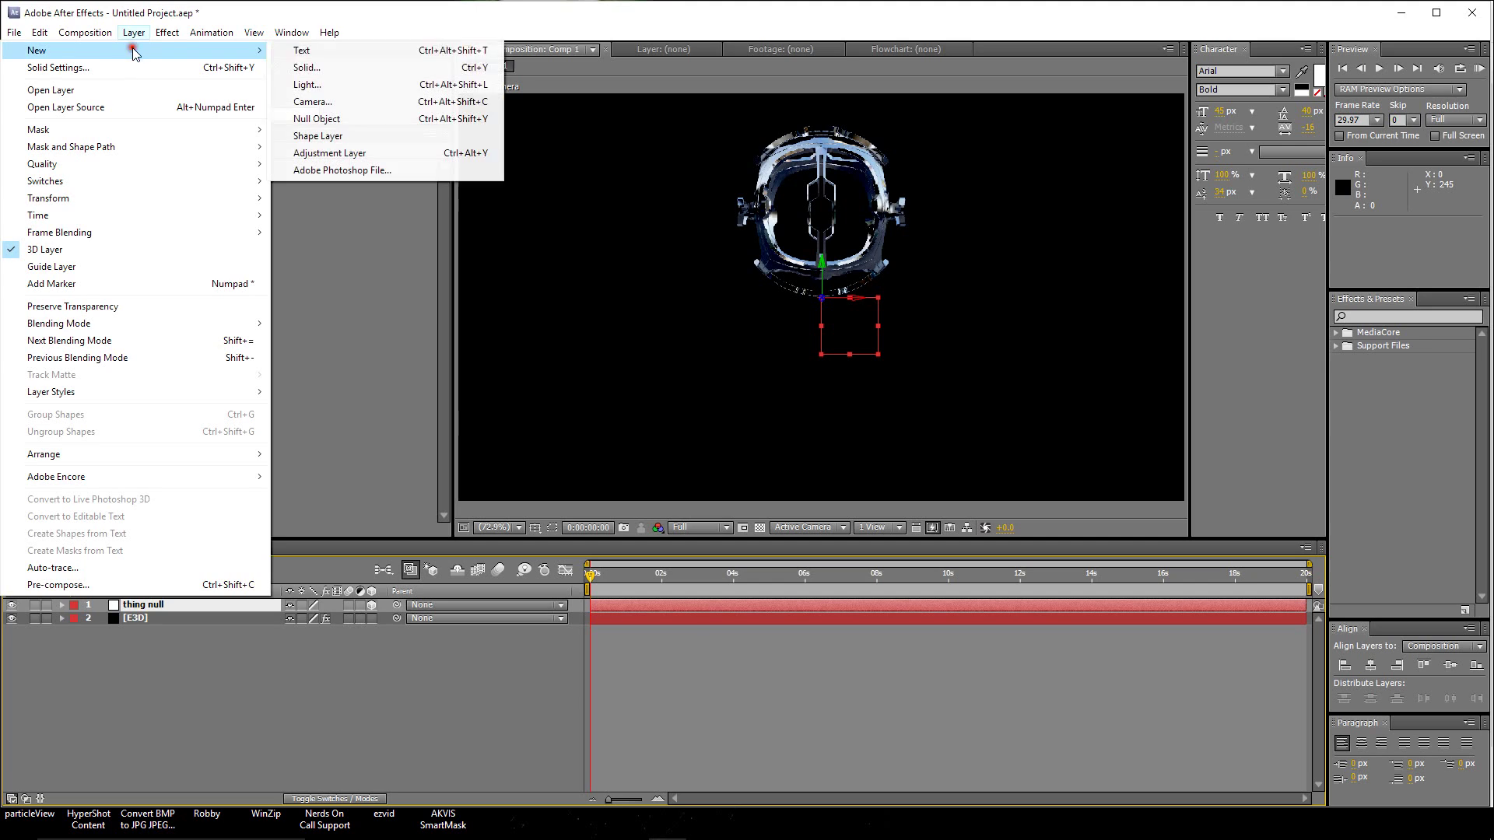
left_click(327, 118)
key("Return")
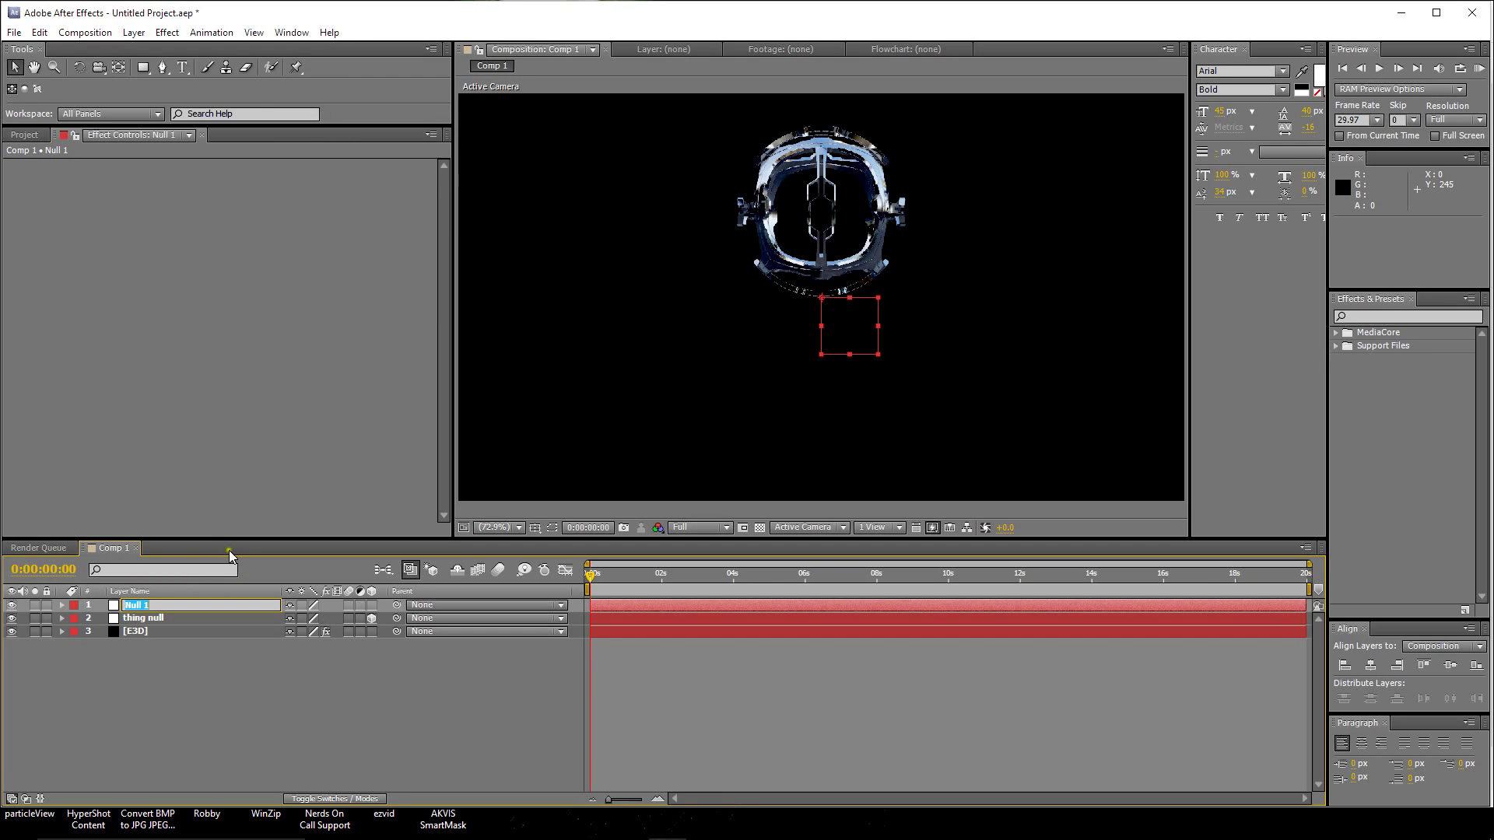
type("camera track")
key("Return")
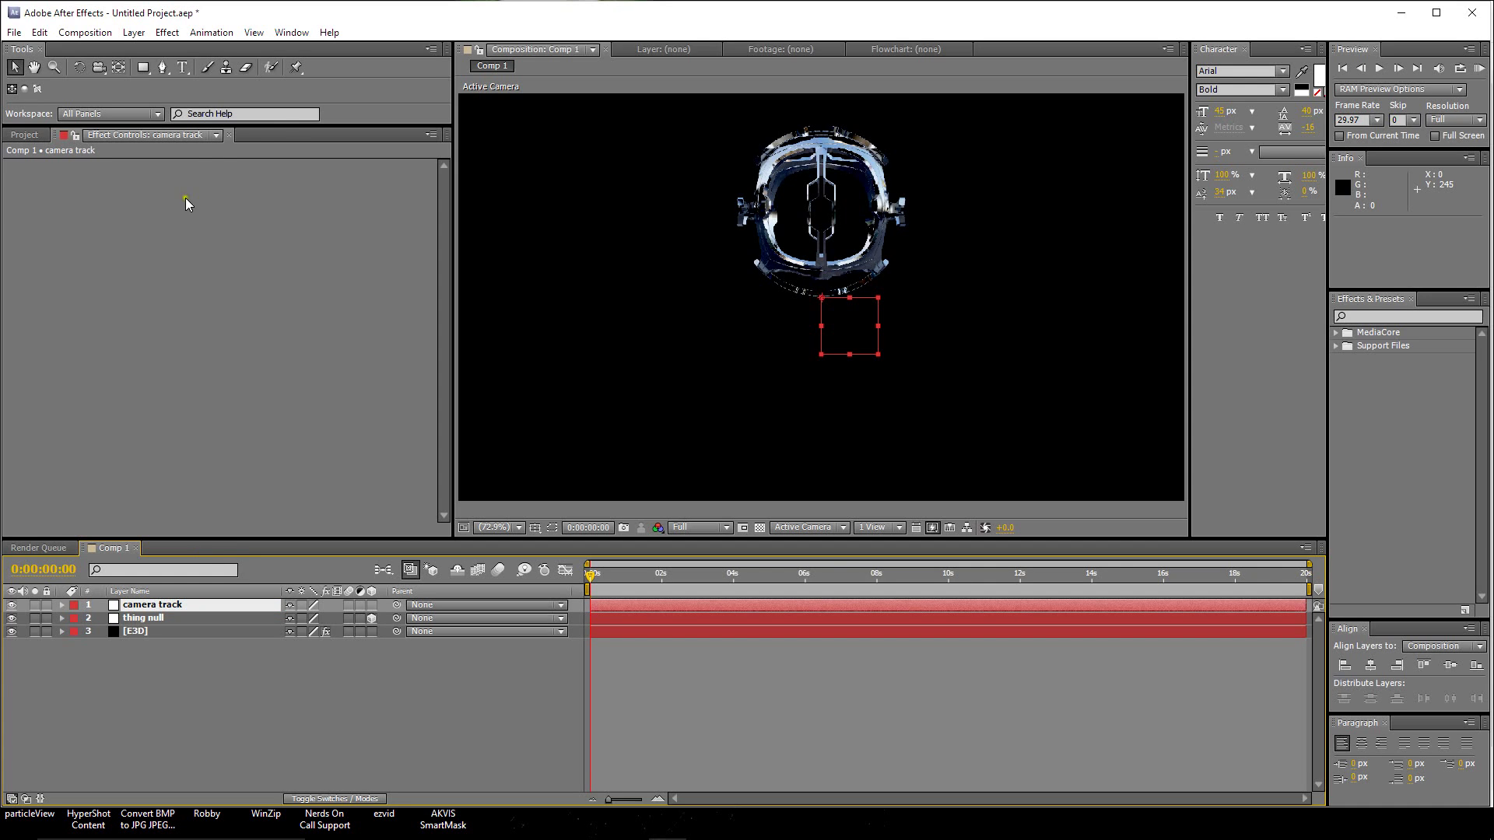
Step: Add Camera 1 and parent it to the camera track null
left_click(129, 32)
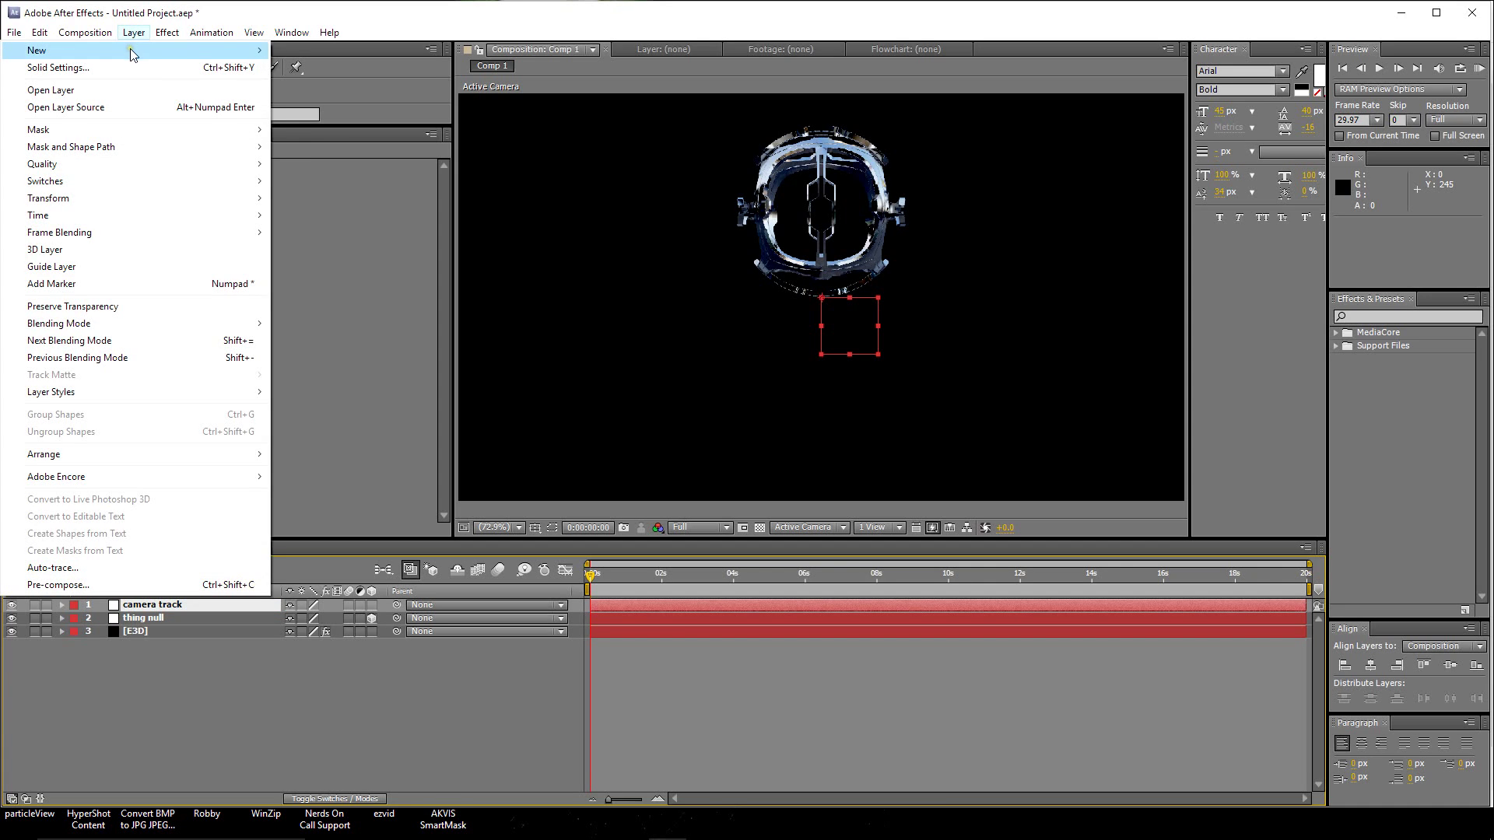
mouse_move(129, 49)
left_click(321, 101)
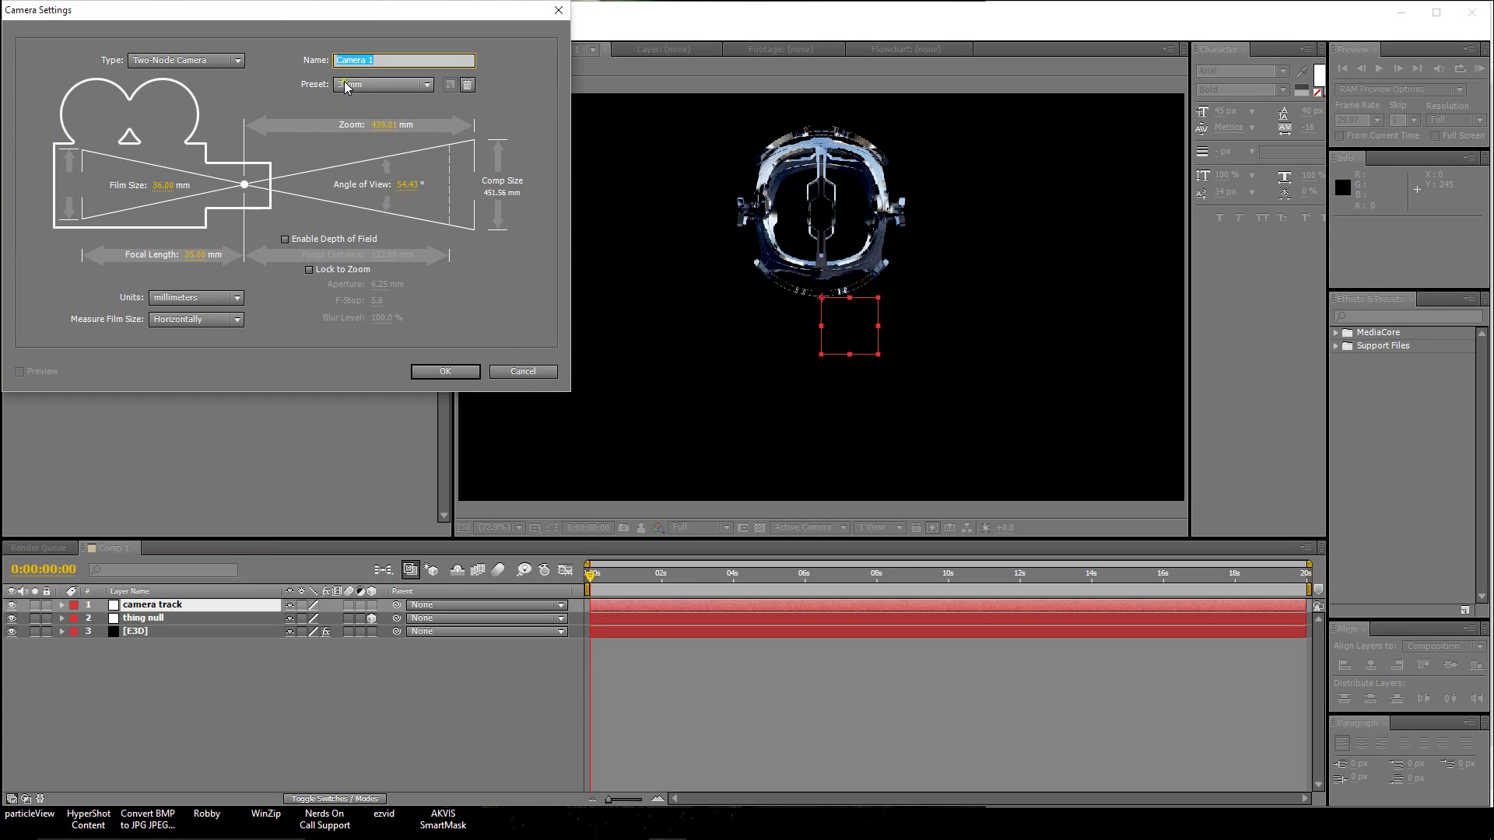
left_click(440, 373)
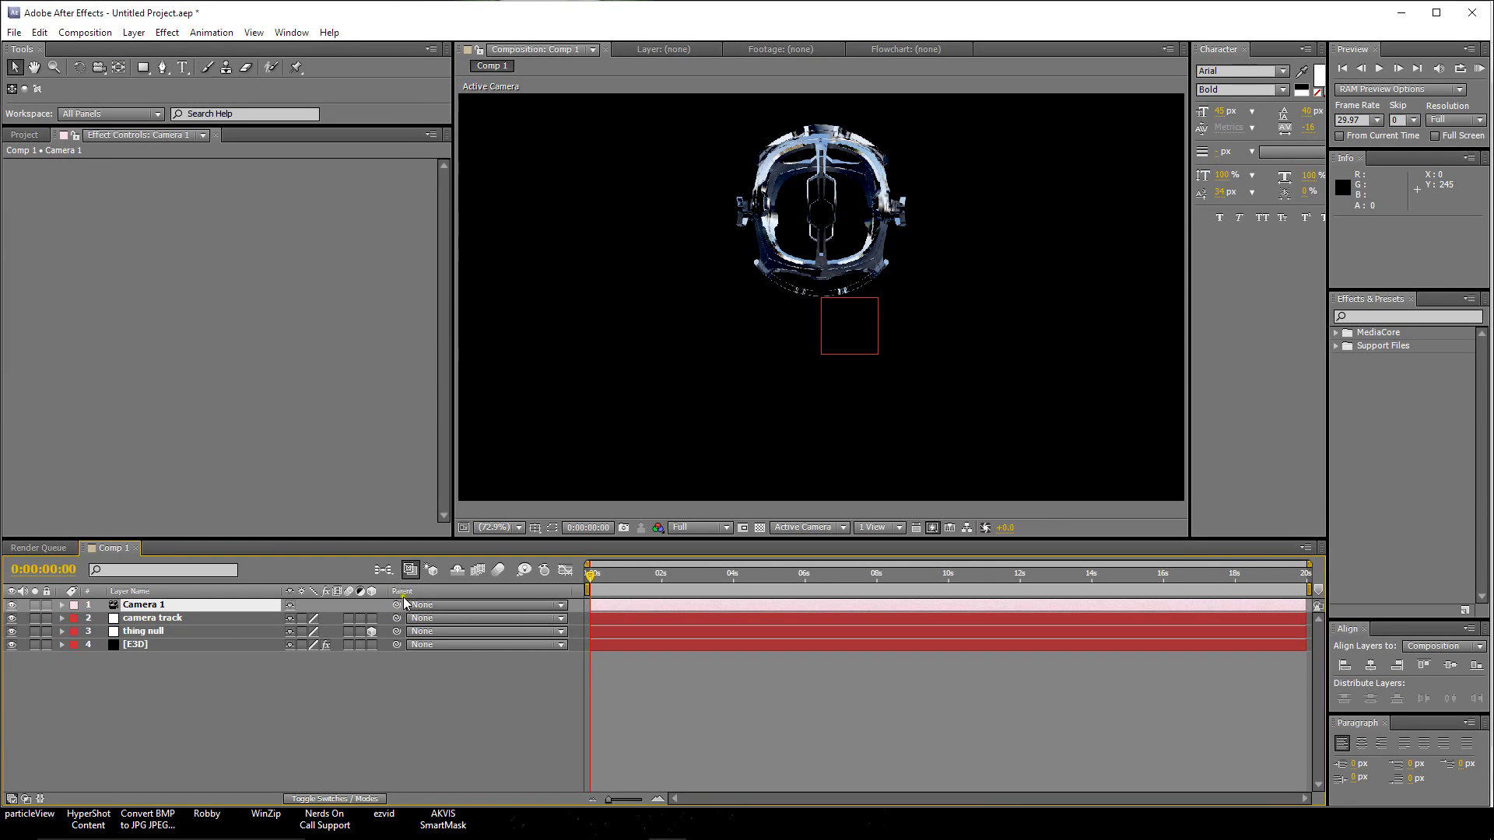
left_click(396, 605)
left_click_drag(396, 605, 160, 619)
Step: Raise the camera track null and orbit Camera 1 close around the chrome sphere
left_click(164, 621)
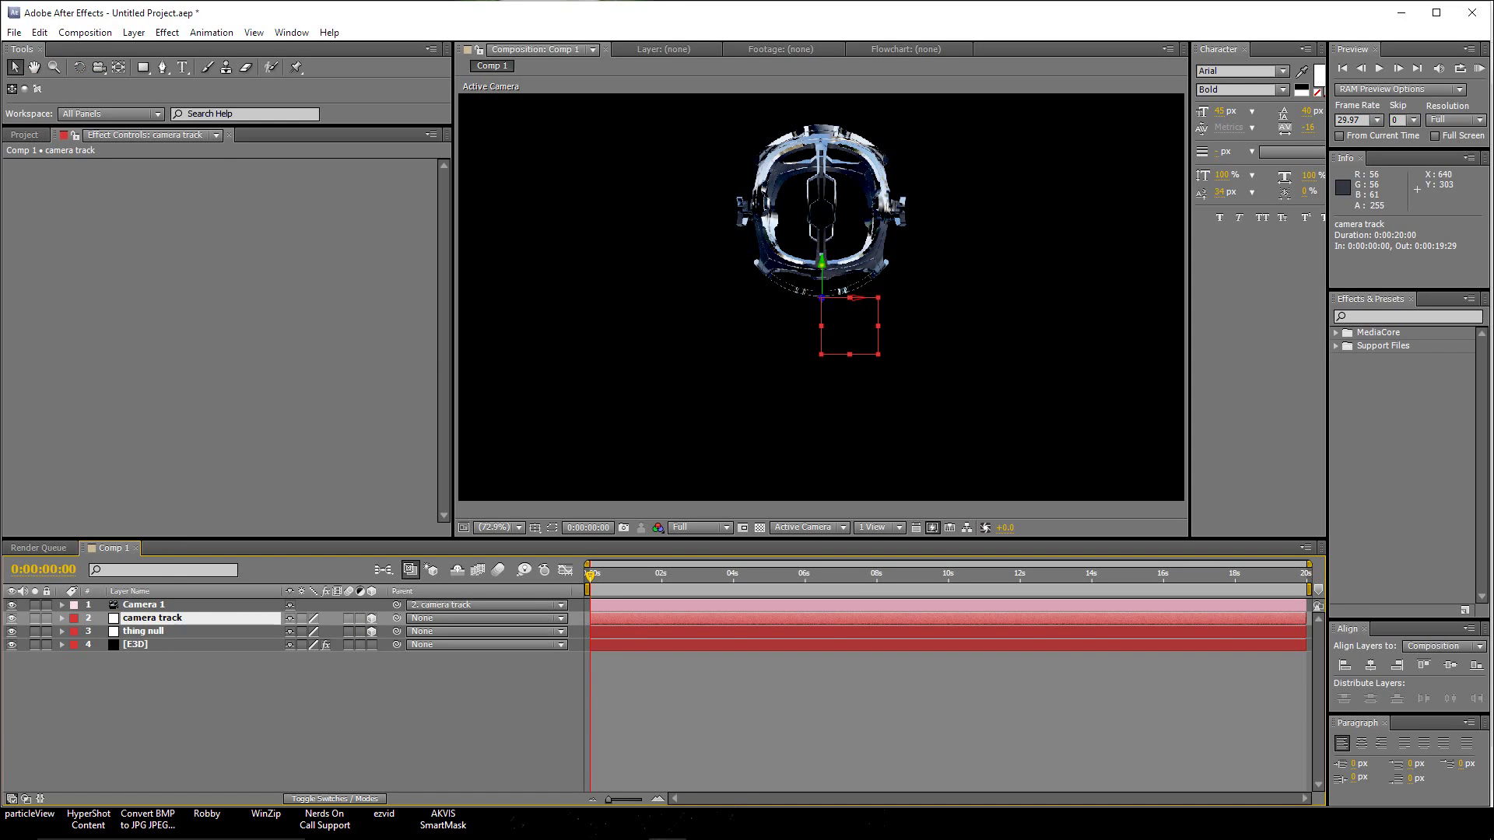
left_click_drag(822, 261, 833, 150)
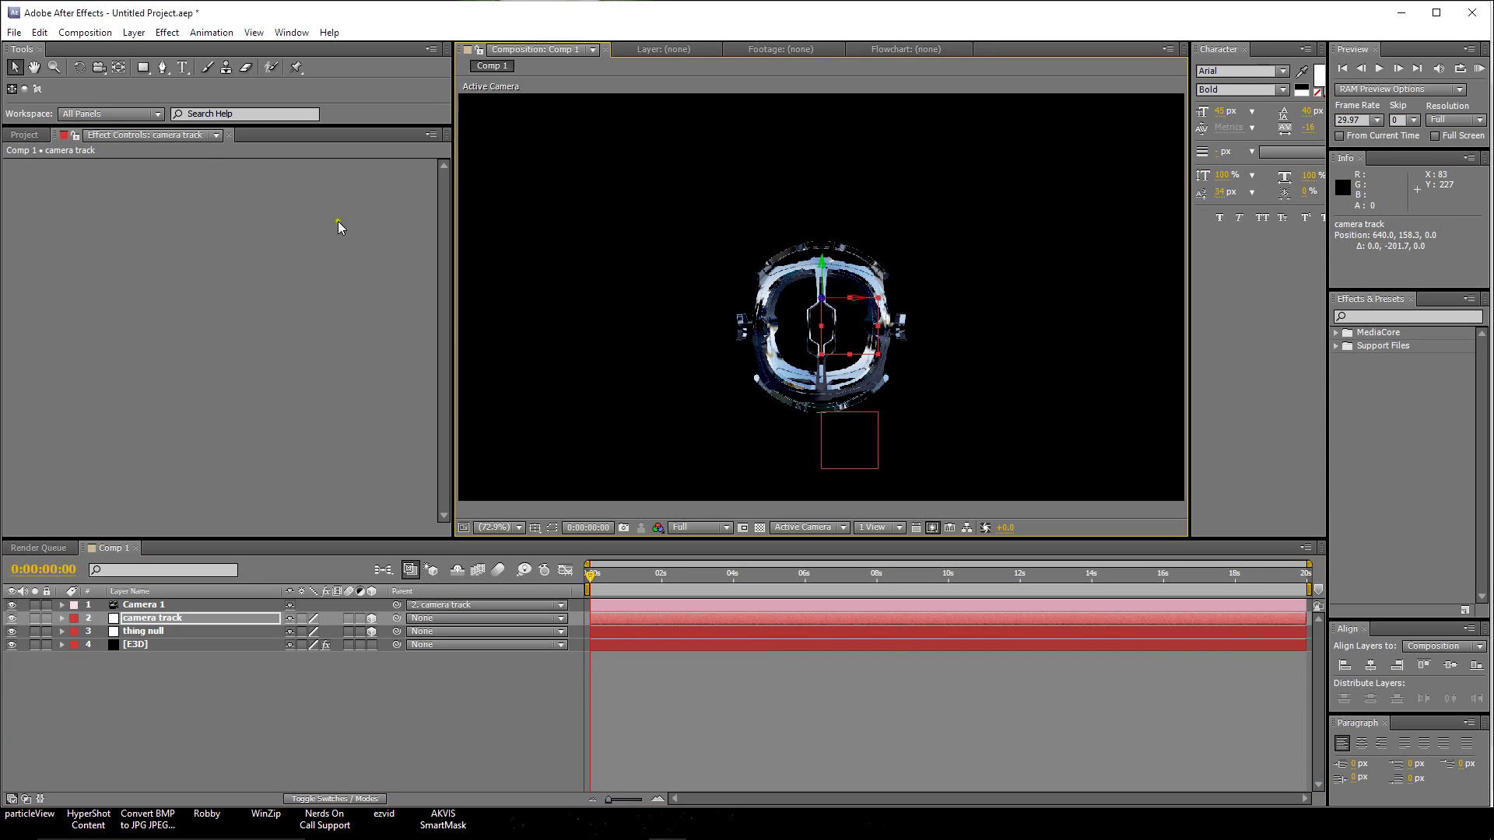
left_click(98, 67)
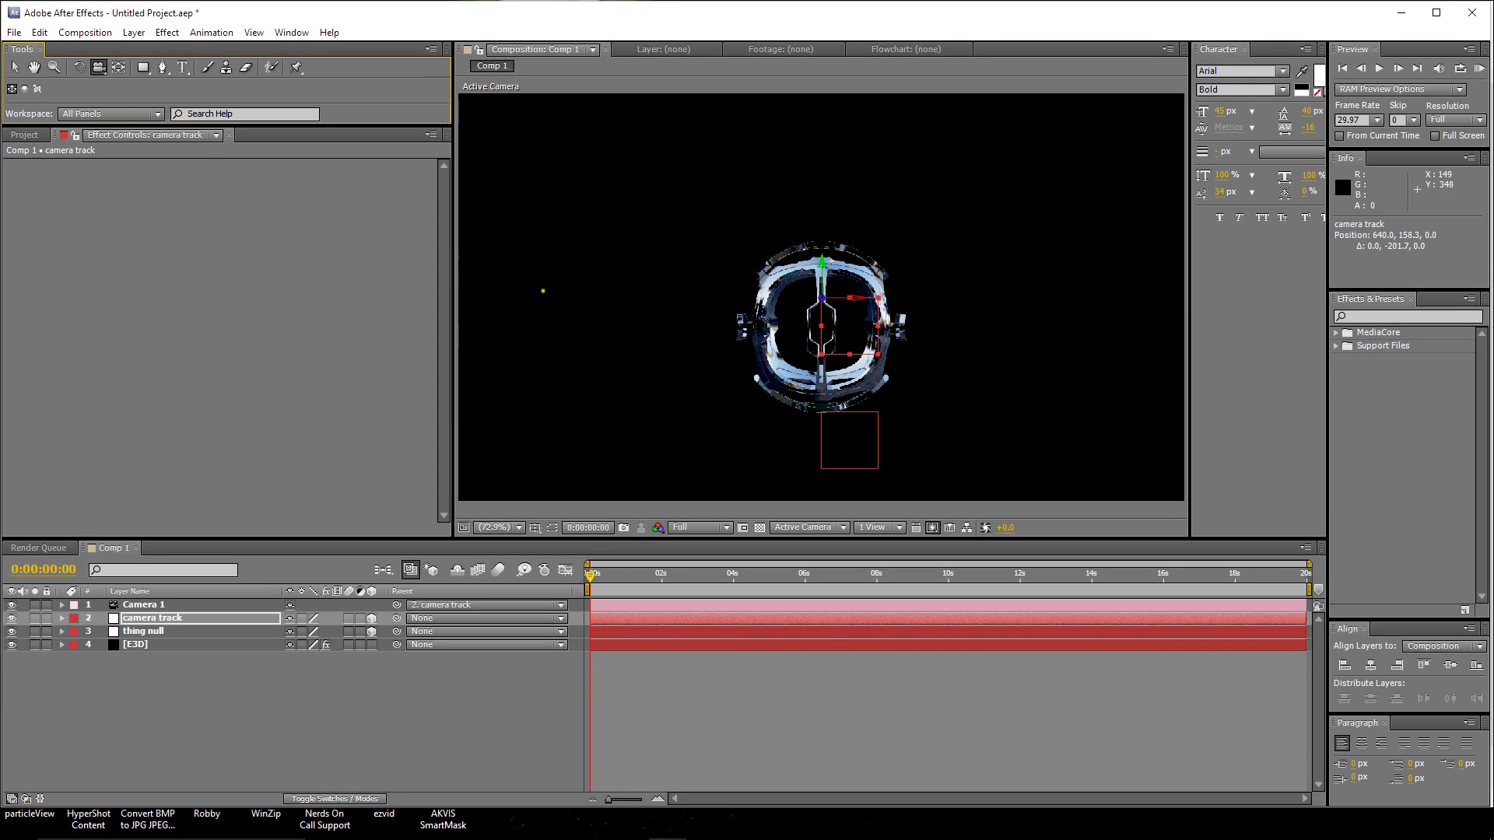
left_click_drag(543, 291, 747, 225)
left_click_drag(756, 277, 667, 306)
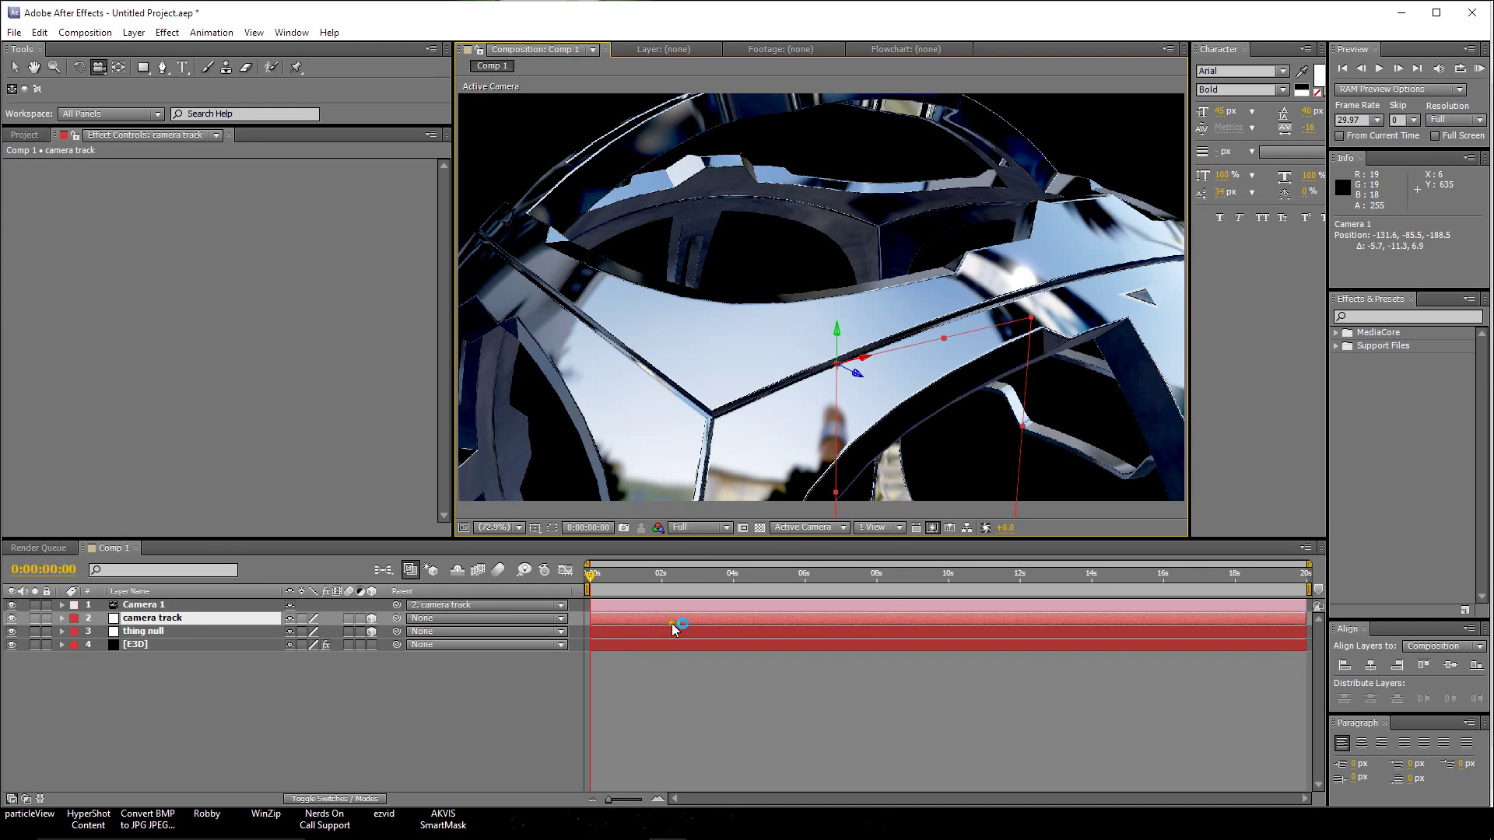
Step: Switch the viewer to Custom View 1 and orbit around the sphere
left_click(812, 529)
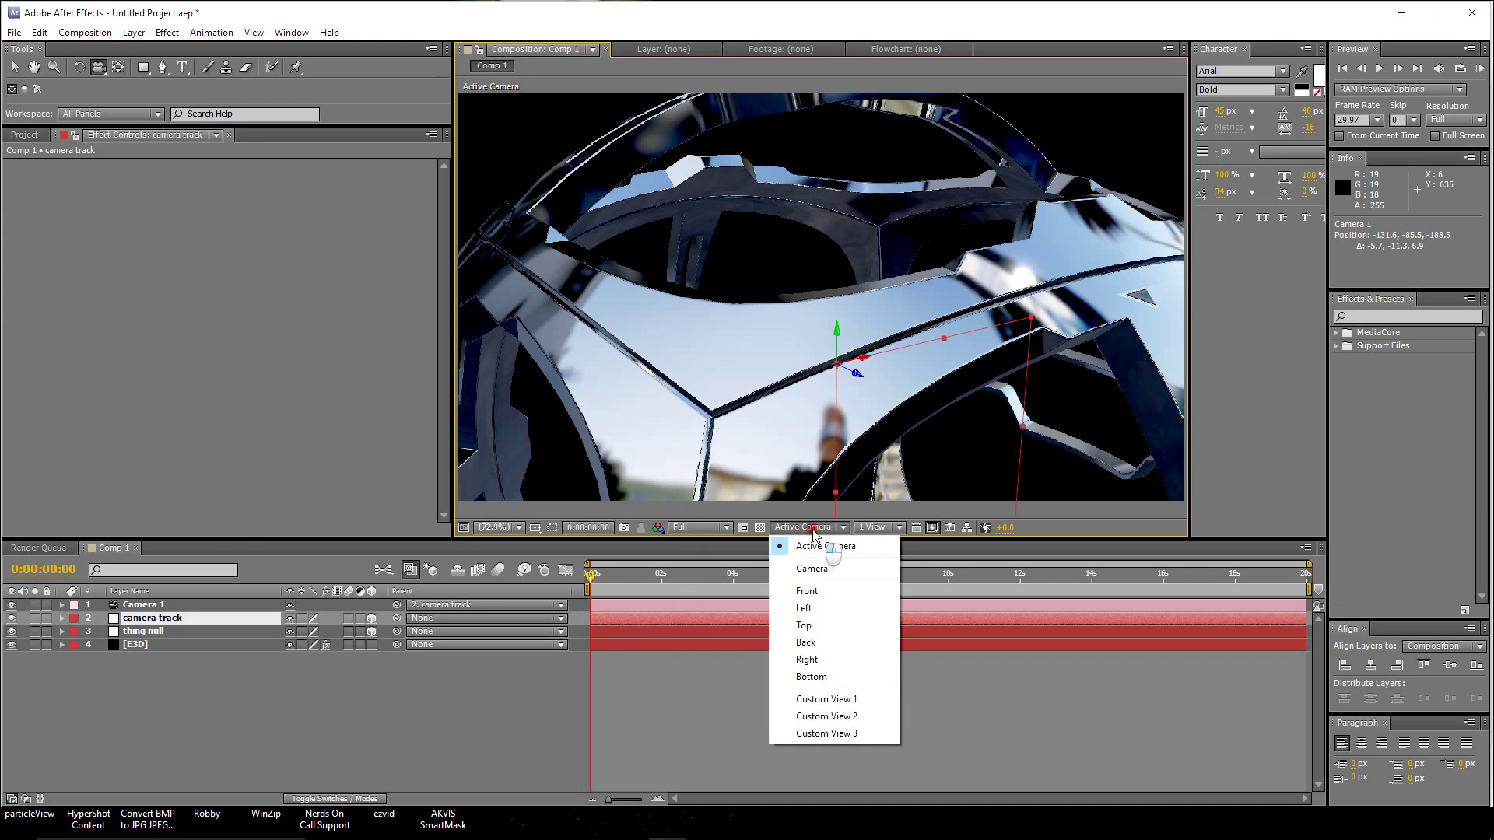
left_click(826, 699)
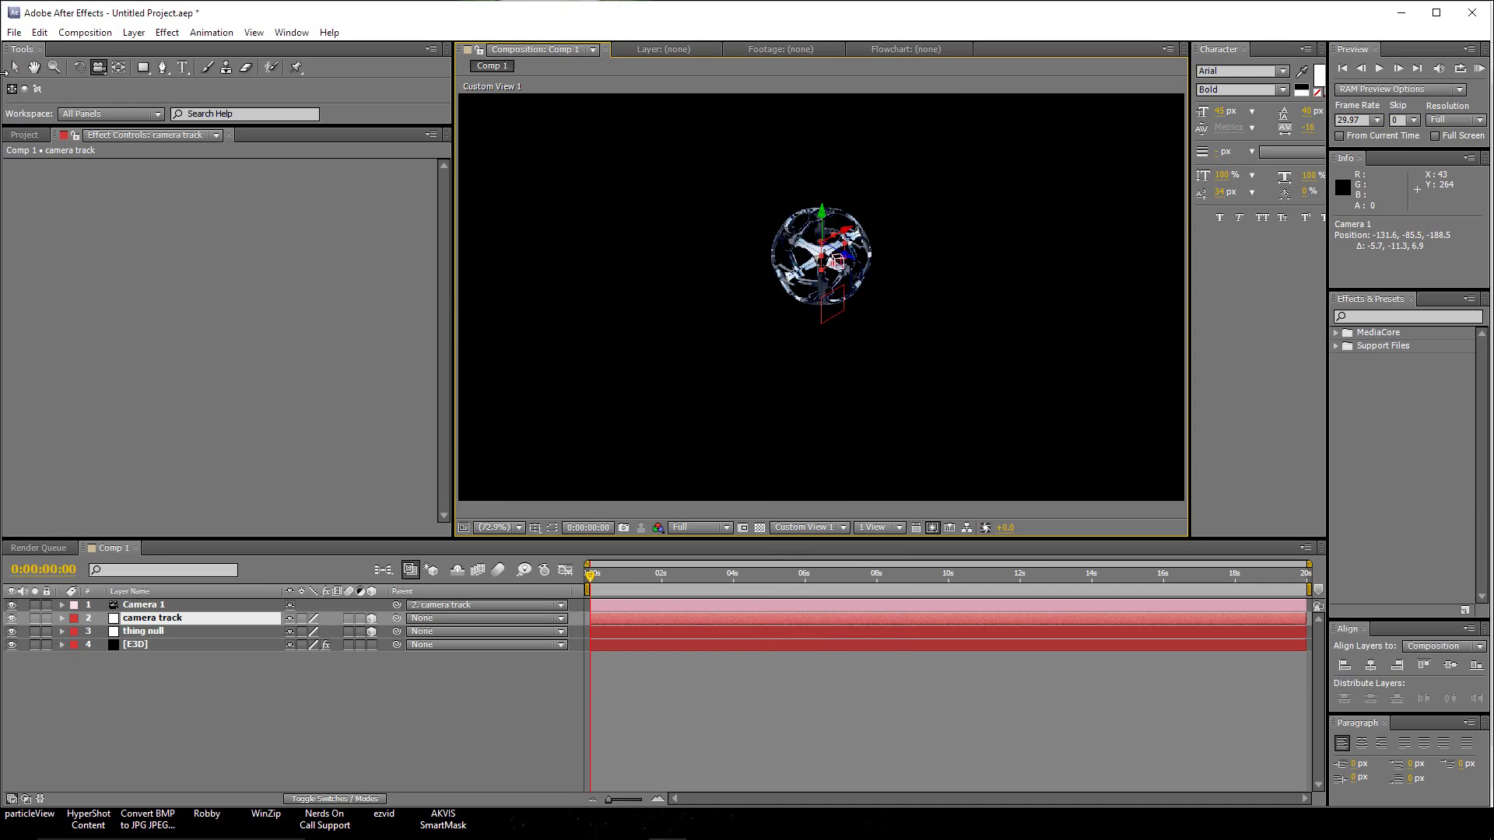
left_click_drag(809, 476, 725, 472)
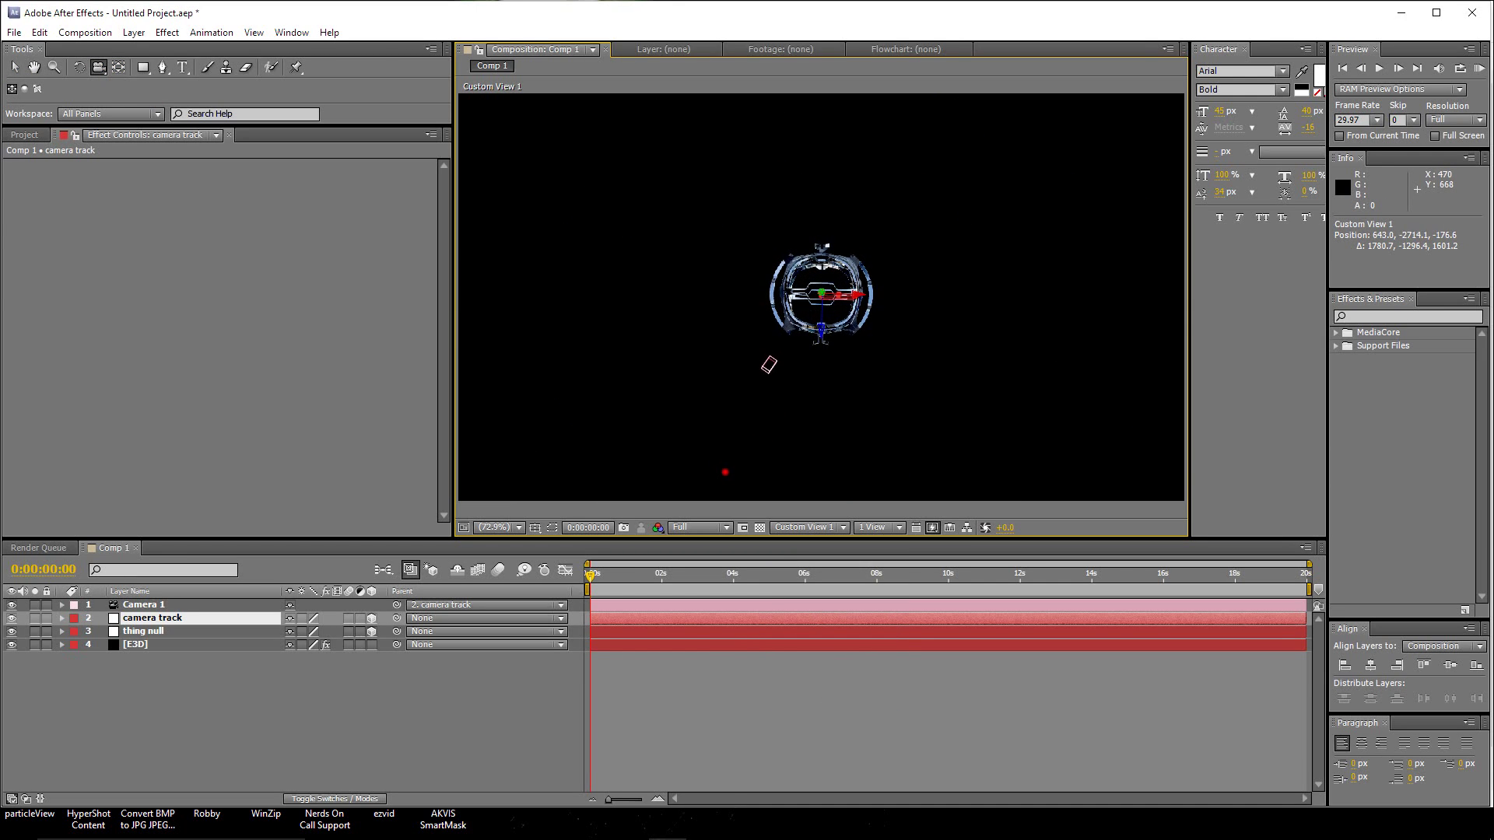
Step: Add Light 1 and drag it toward the lower left of the scene
left_click(134, 34)
mouse_move(130, 50)
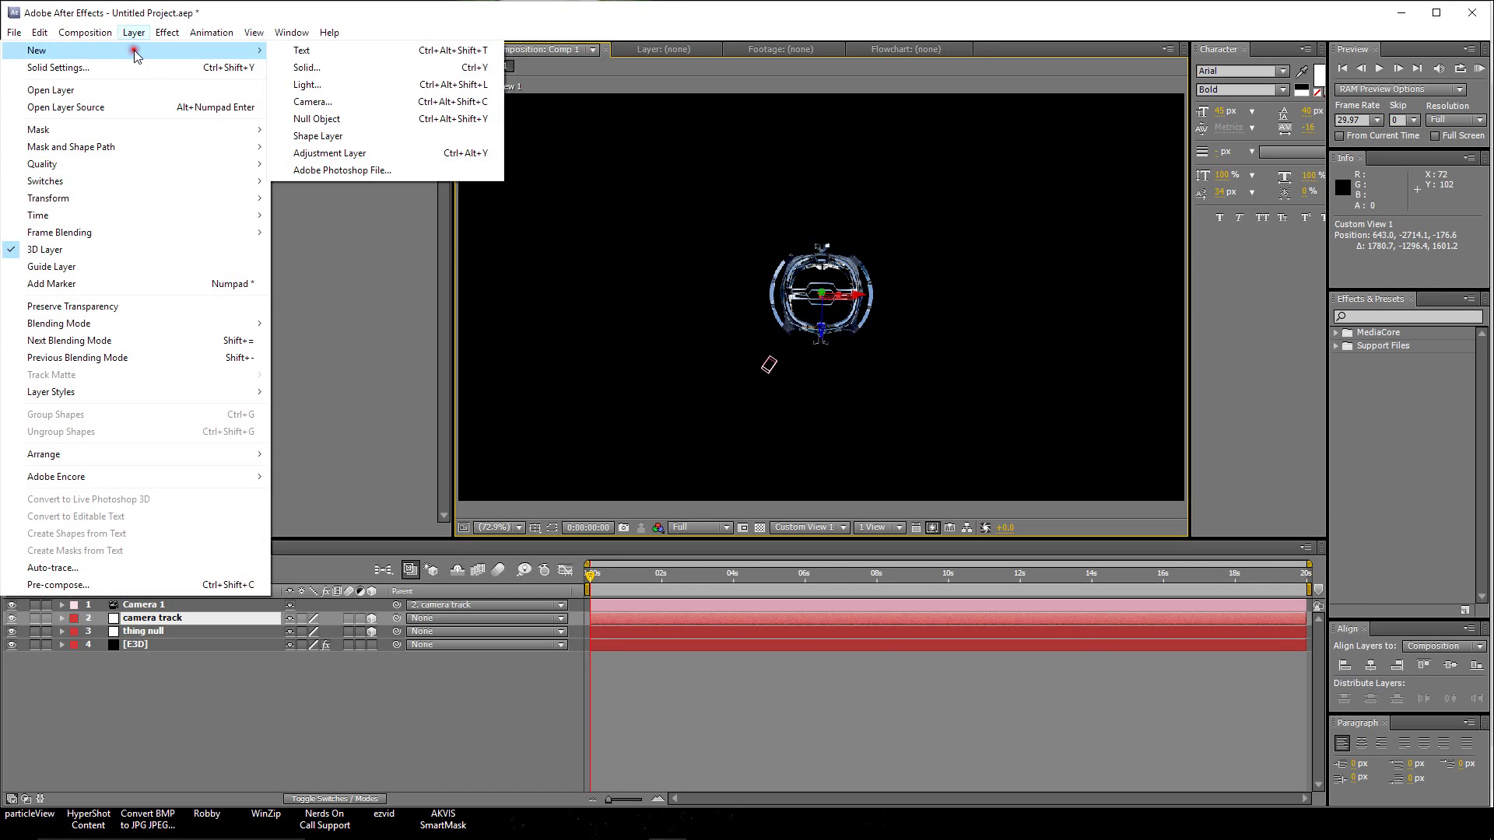
left_click(332, 81)
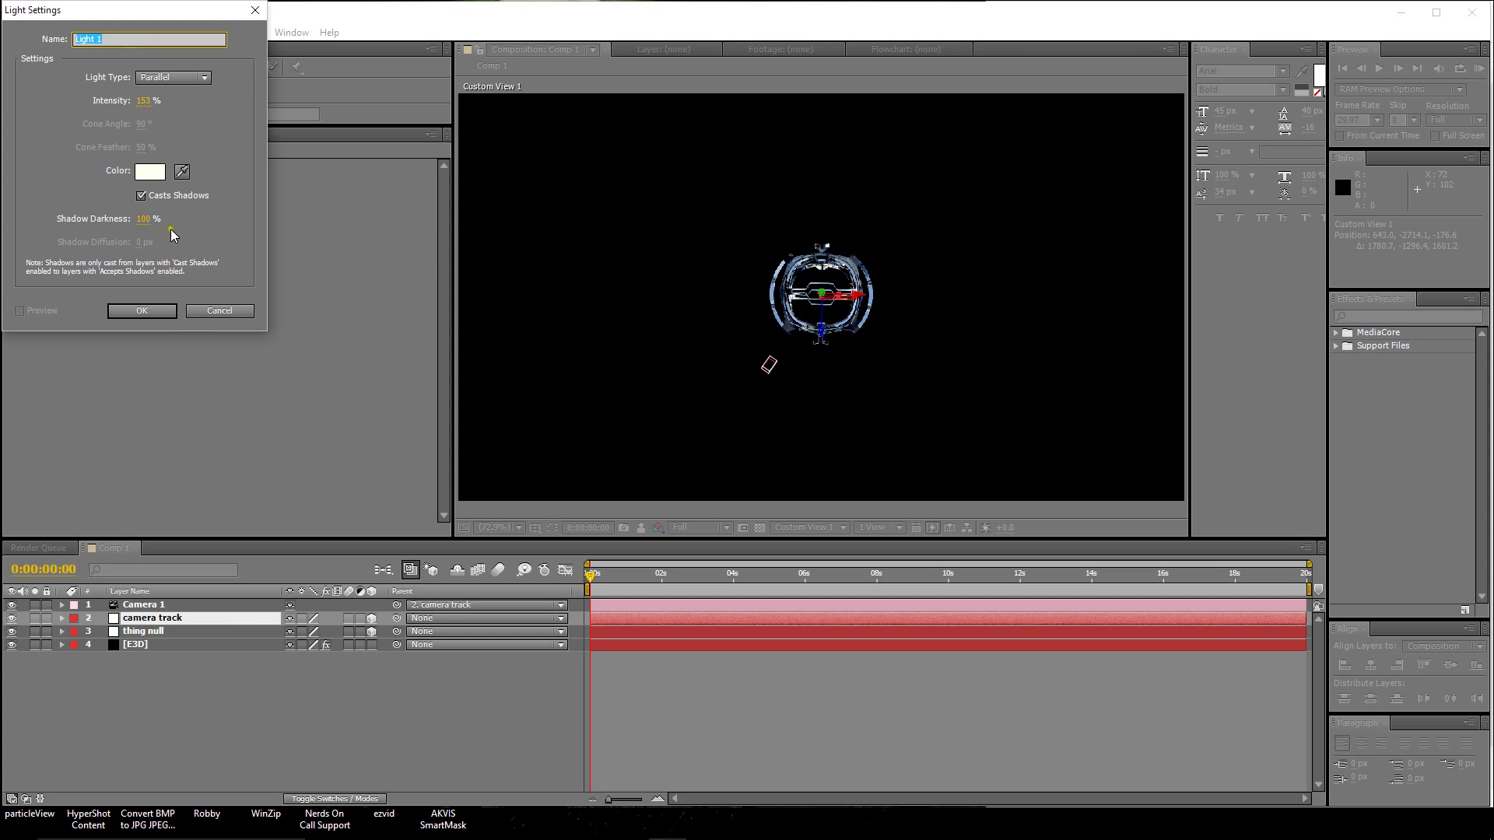
left_click(146, 309)
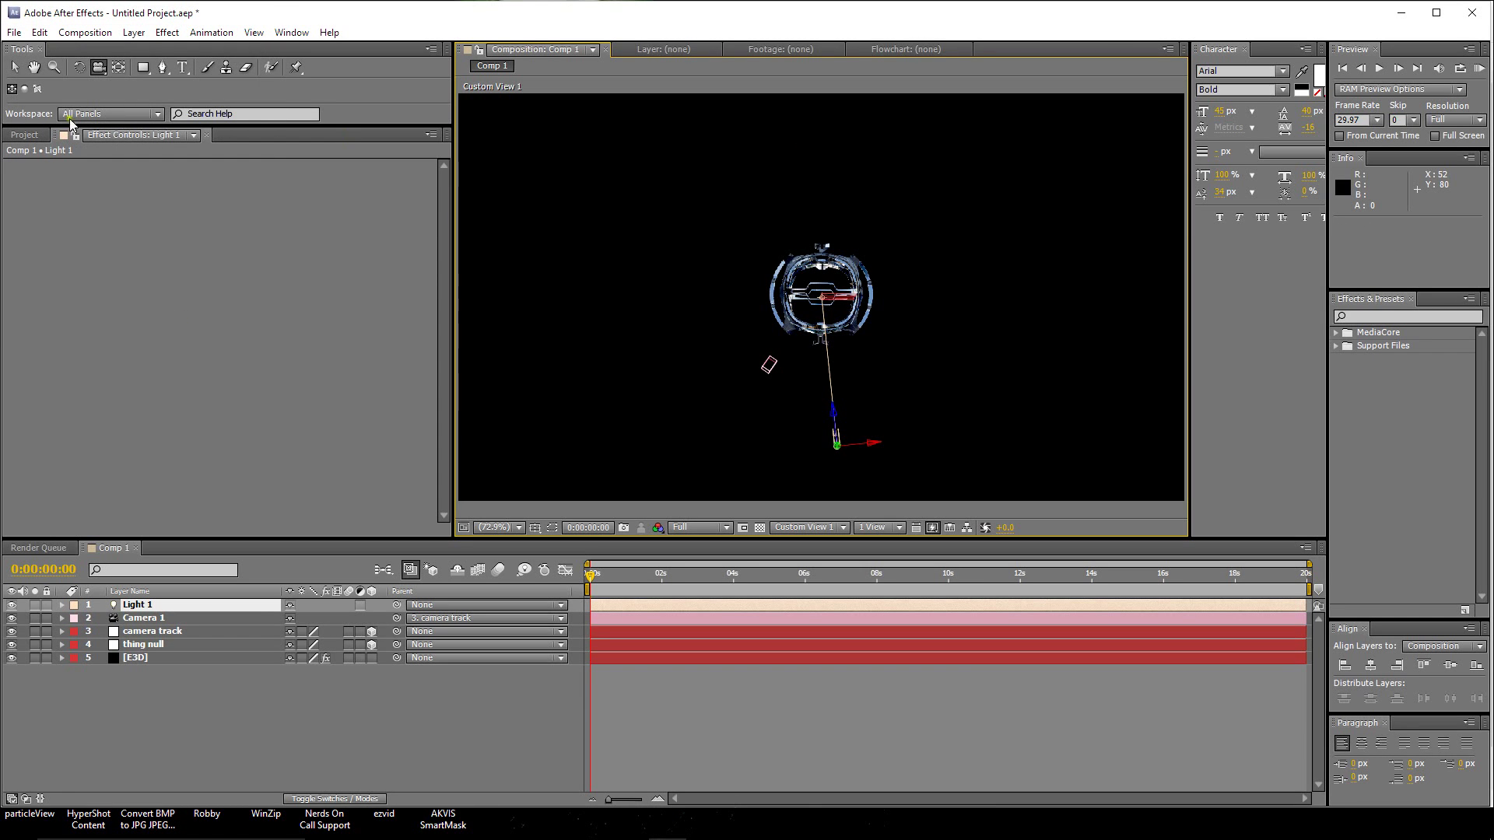
left_click(14, 67)
left_click(839, 454)
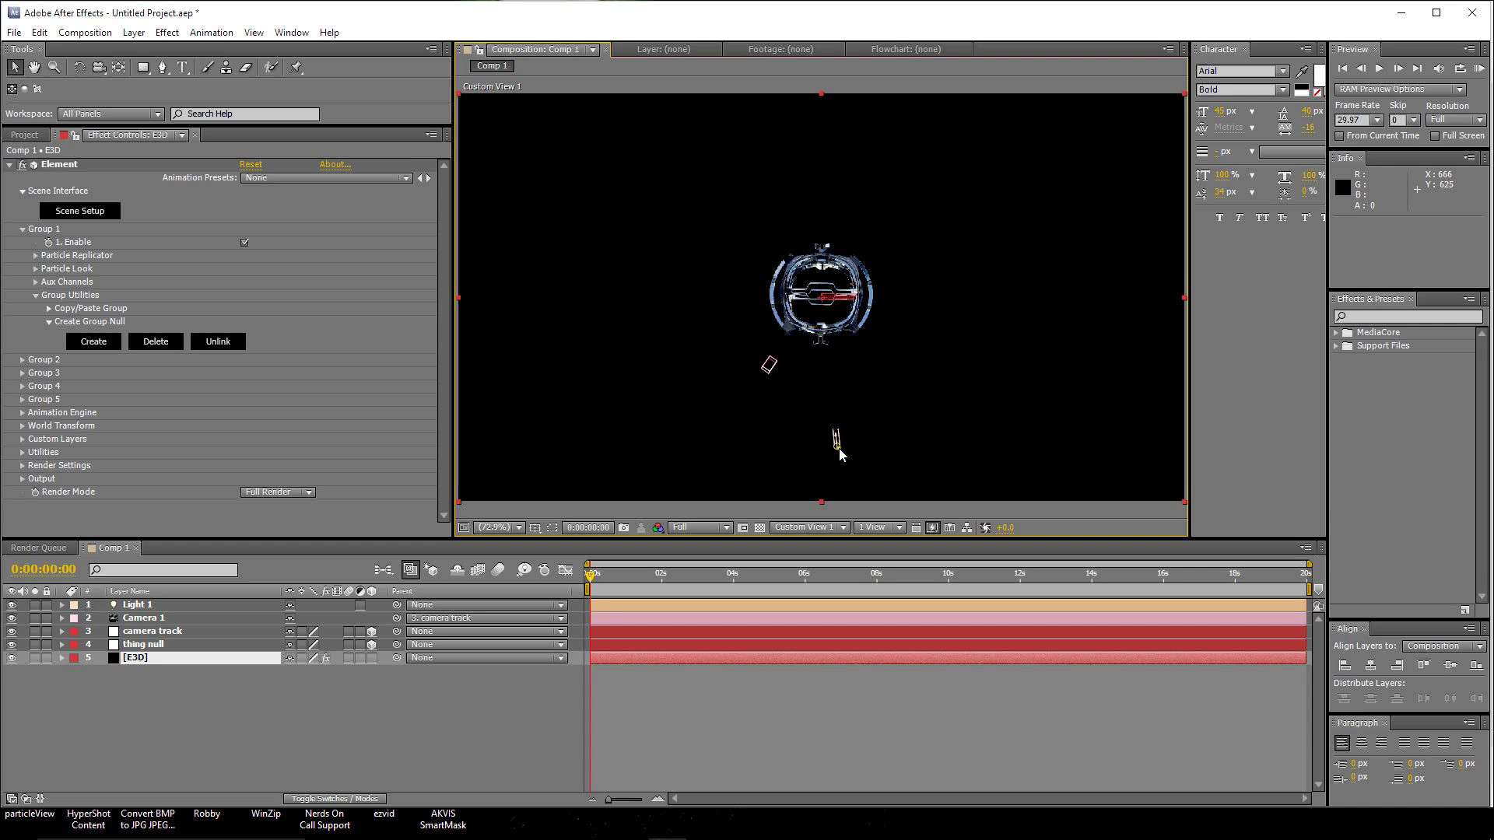
left_click_drag(840, 455, 577, 436)
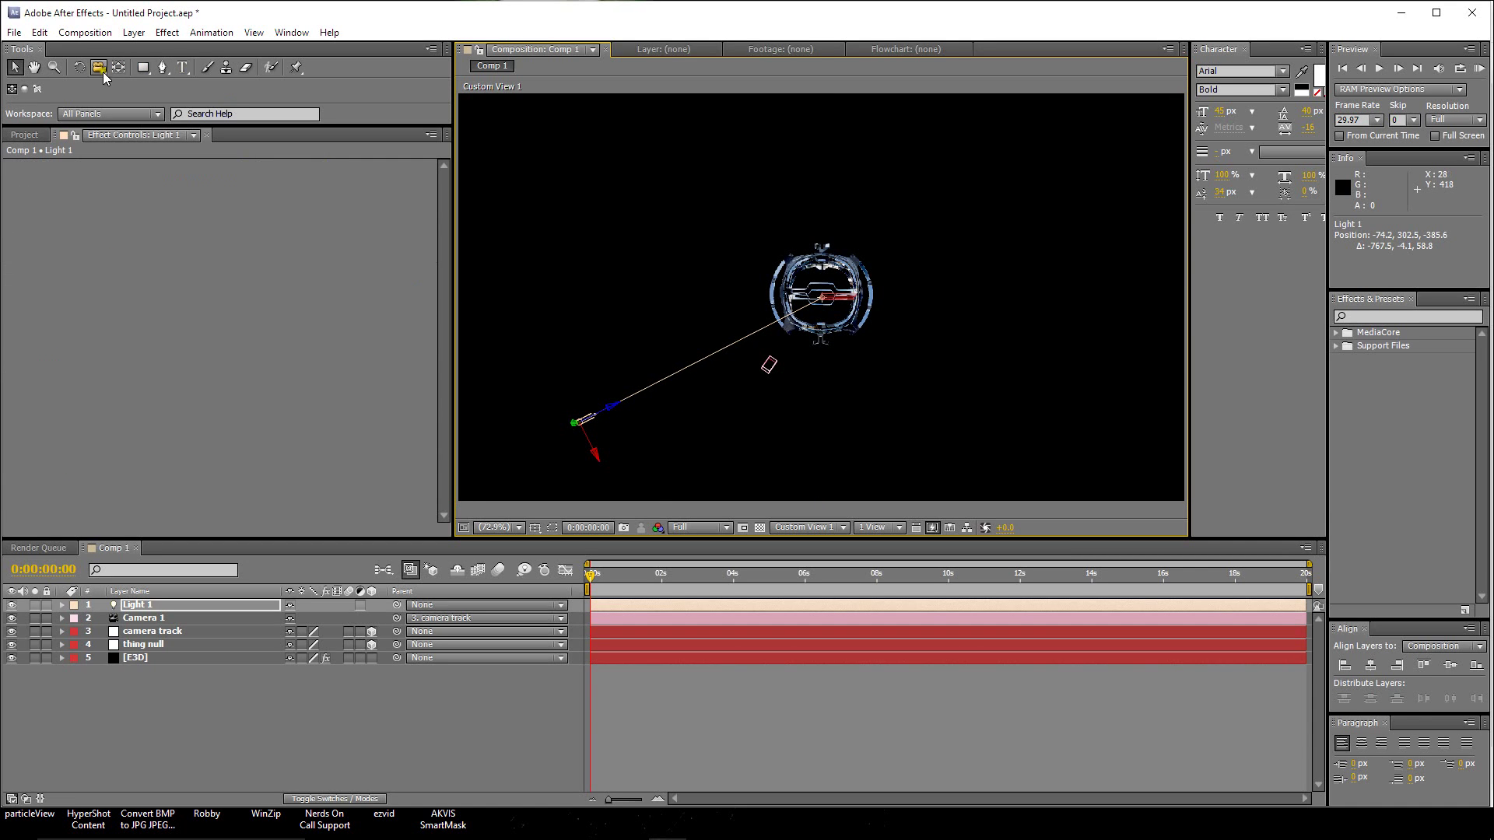
Step: Aim Light 1 at the core and move it up to -155.7, -119.2, -396.5
left_click(98, 67)
left_click_drag(877, 490, 900, 214)
left_click(14, 67)
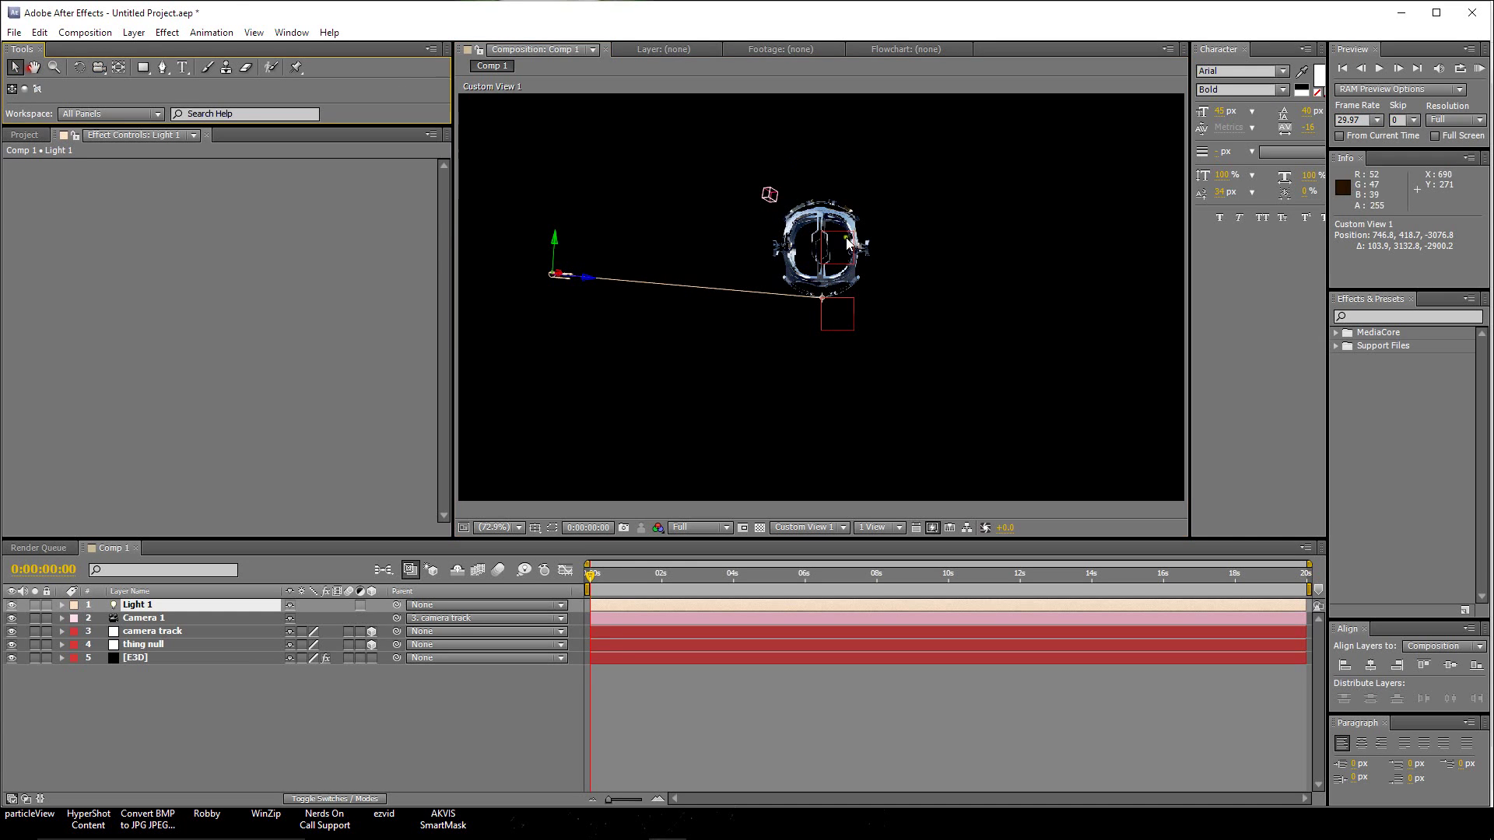
left_click_drag(823, 298, 820, 253)
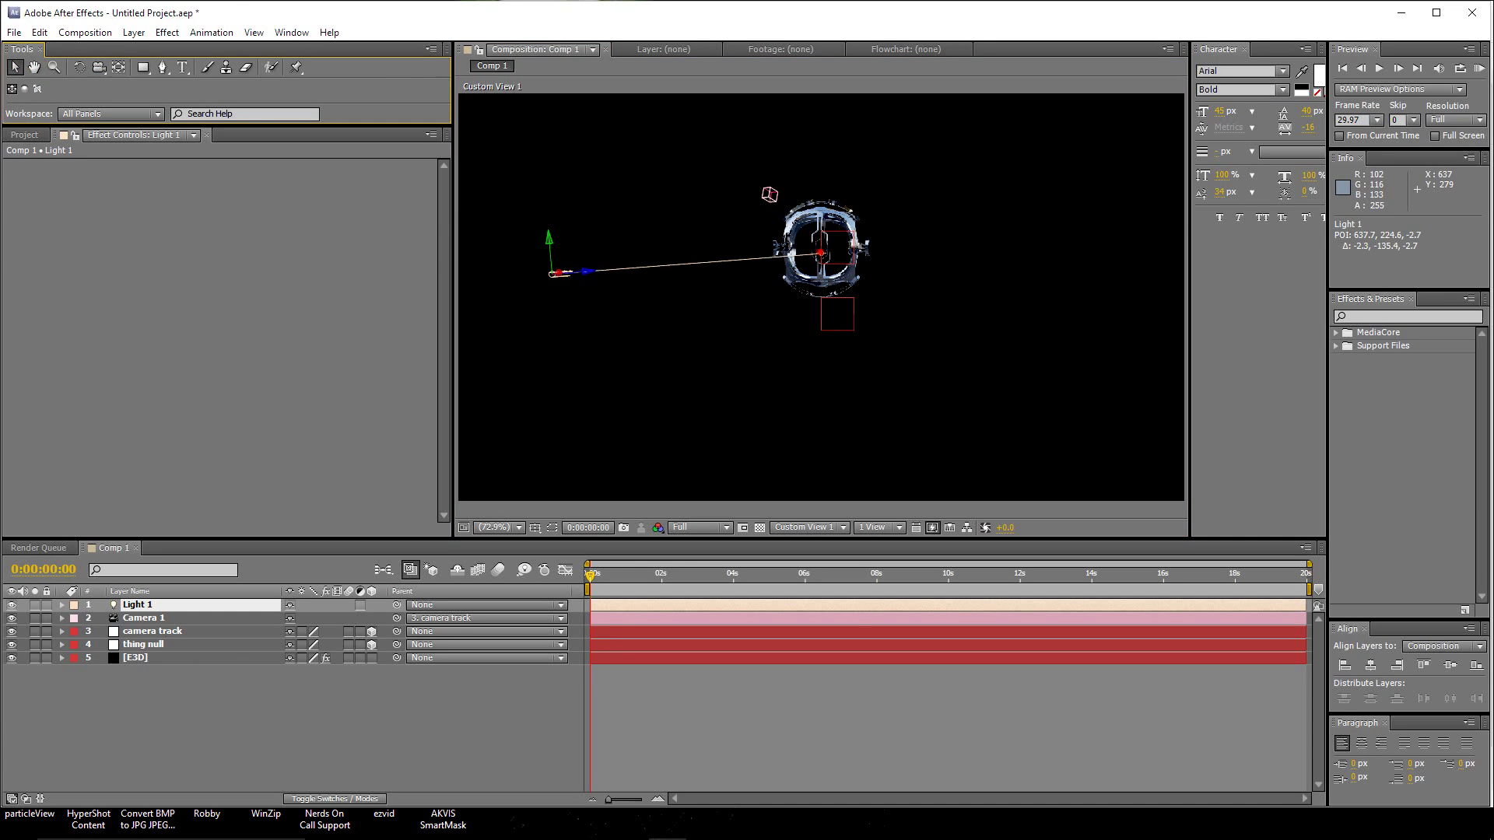
left_click(509, 277)
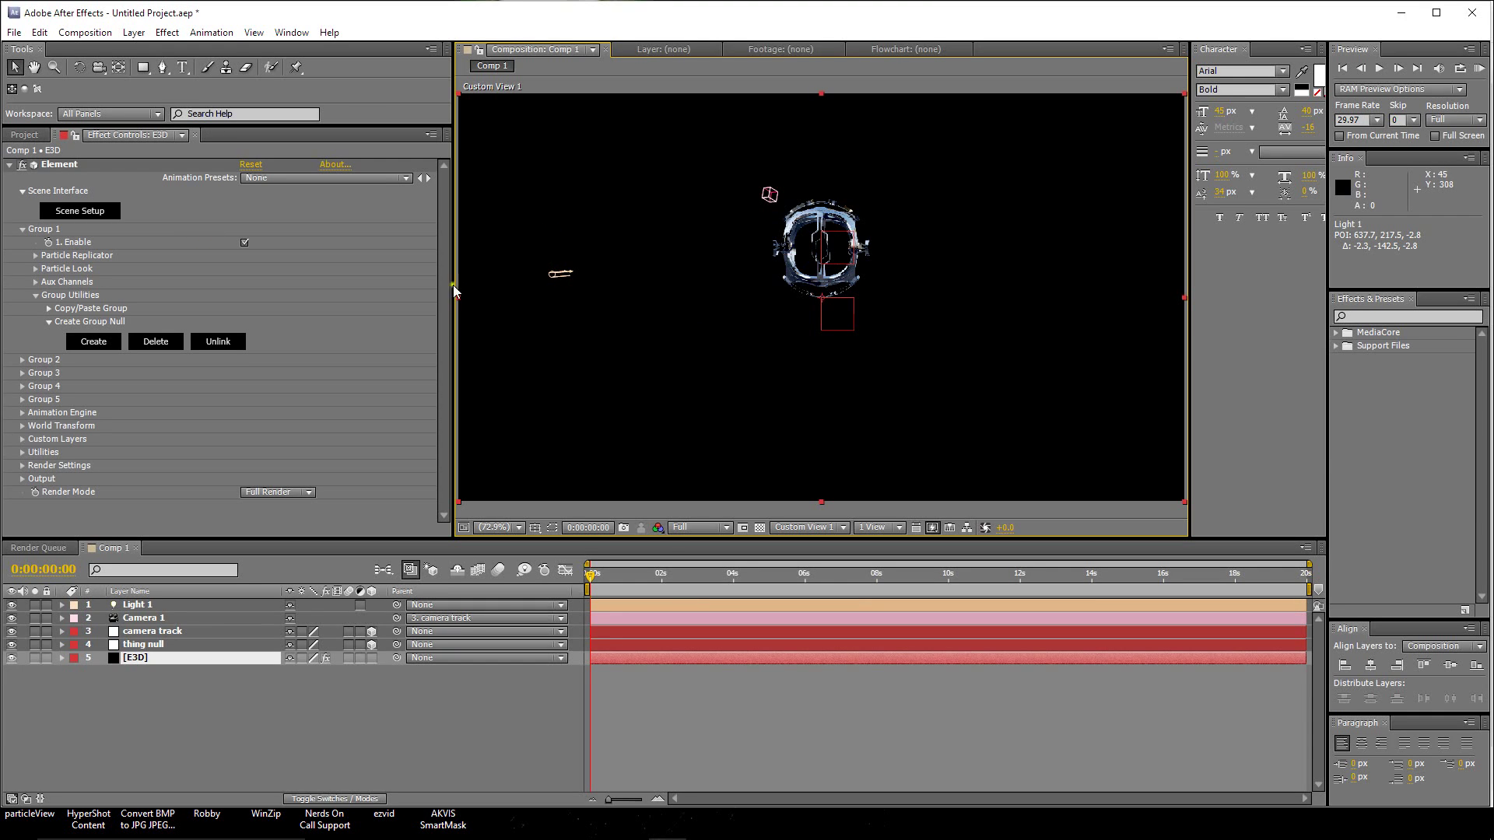
left_click(565, 278)
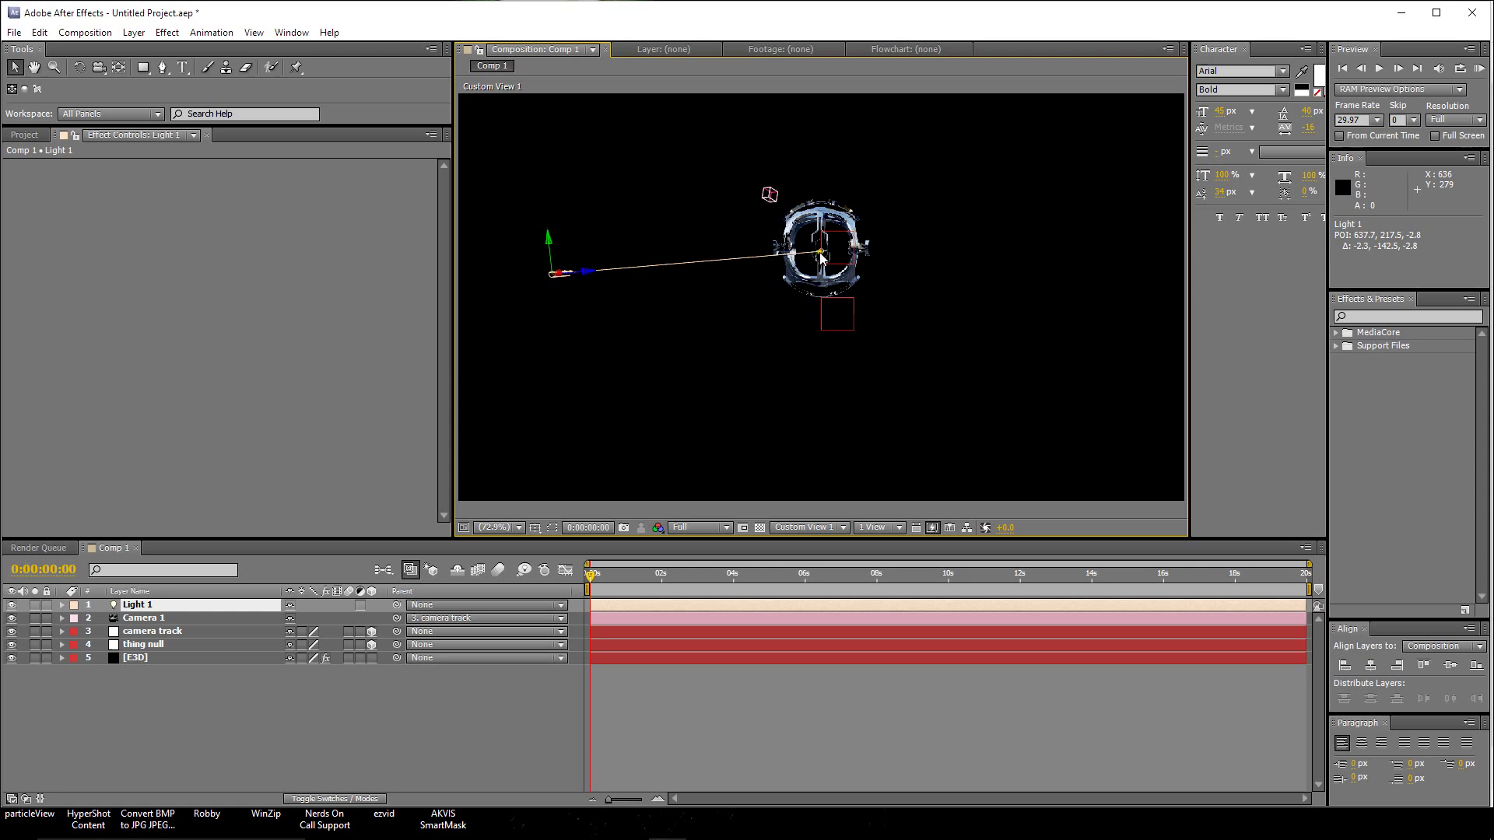
left_click_drag(822, 257, 820, 251)
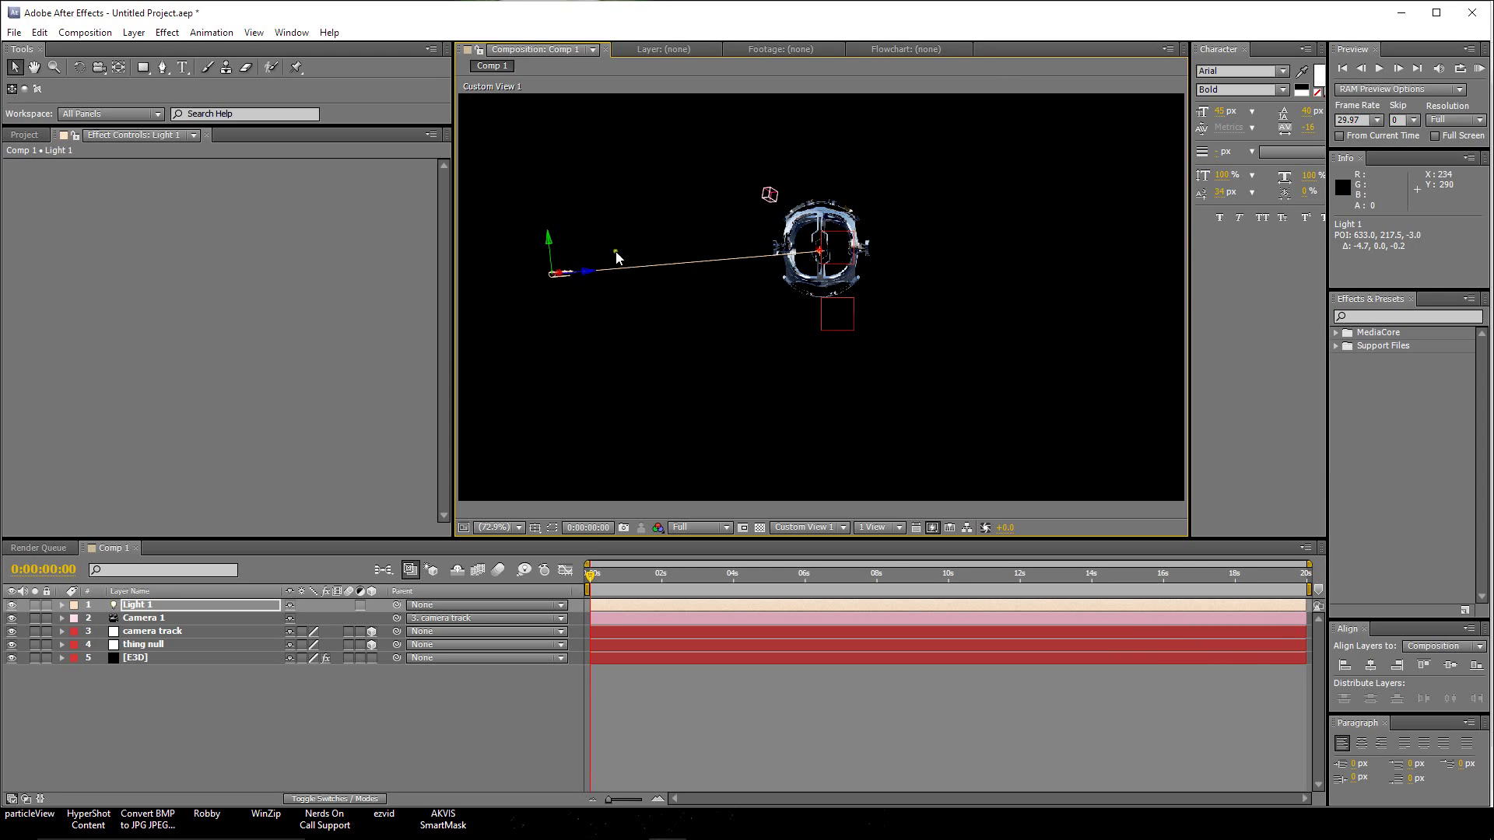
left_click(559, 286)
left_click_drag(555, 280, 529, 120)
Step: View through the Active Camera and set Element's shadows to Ray-Traced
left_click(797, 528)
left_click(813, 545)
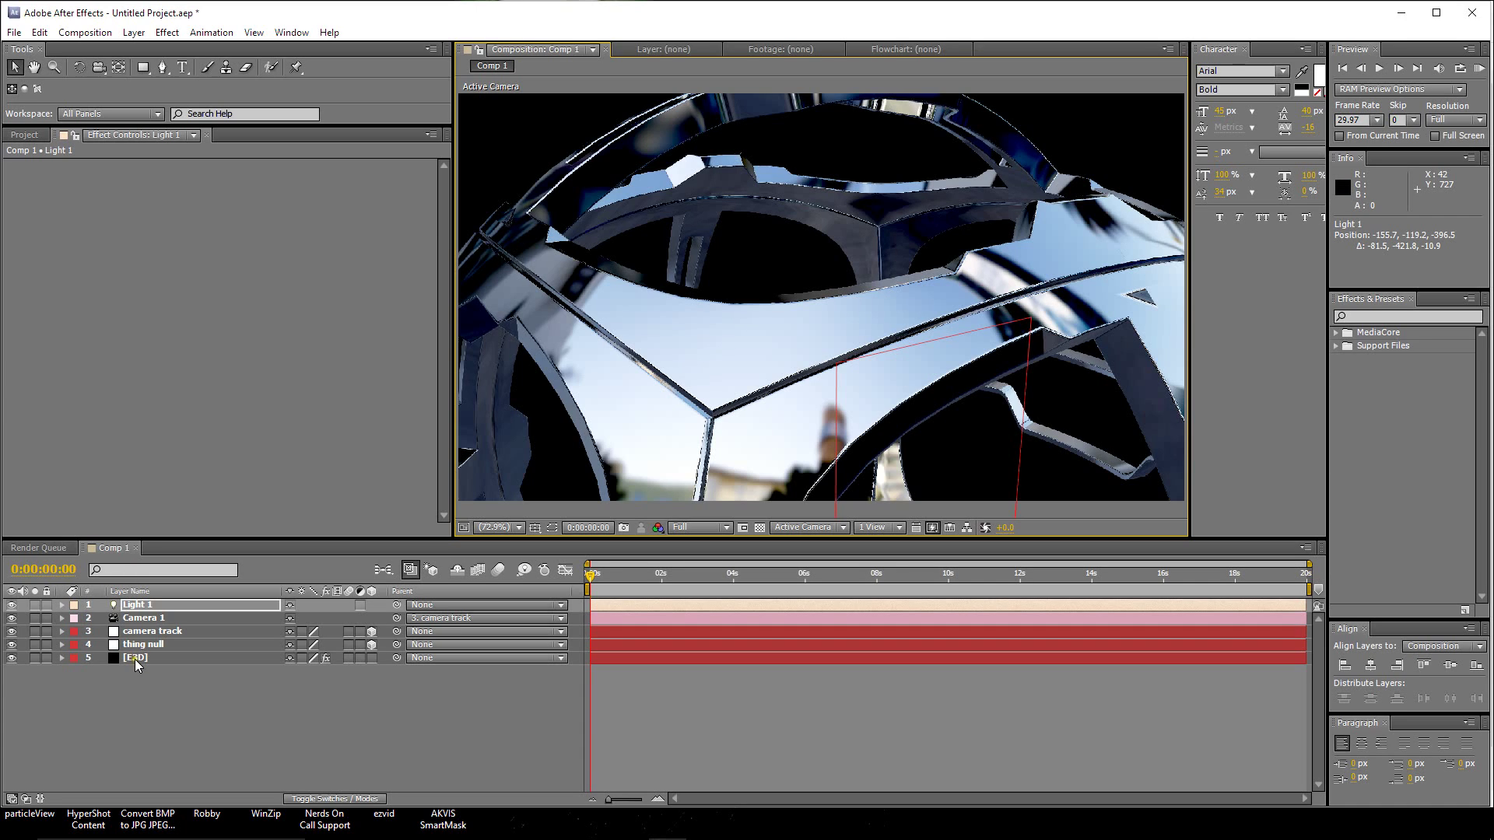
left_click(61, 657)
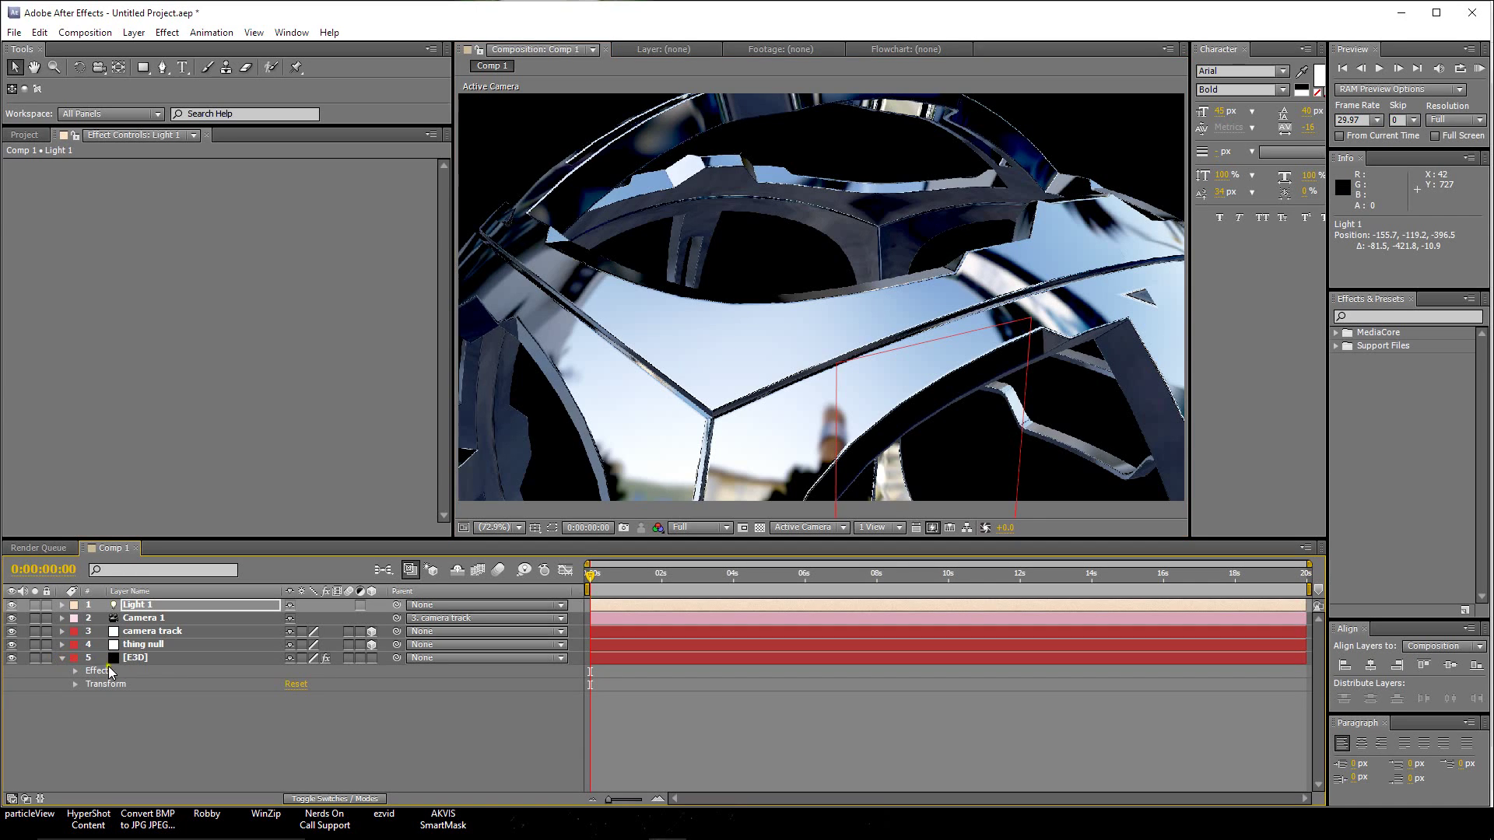
left_click(130, 660)
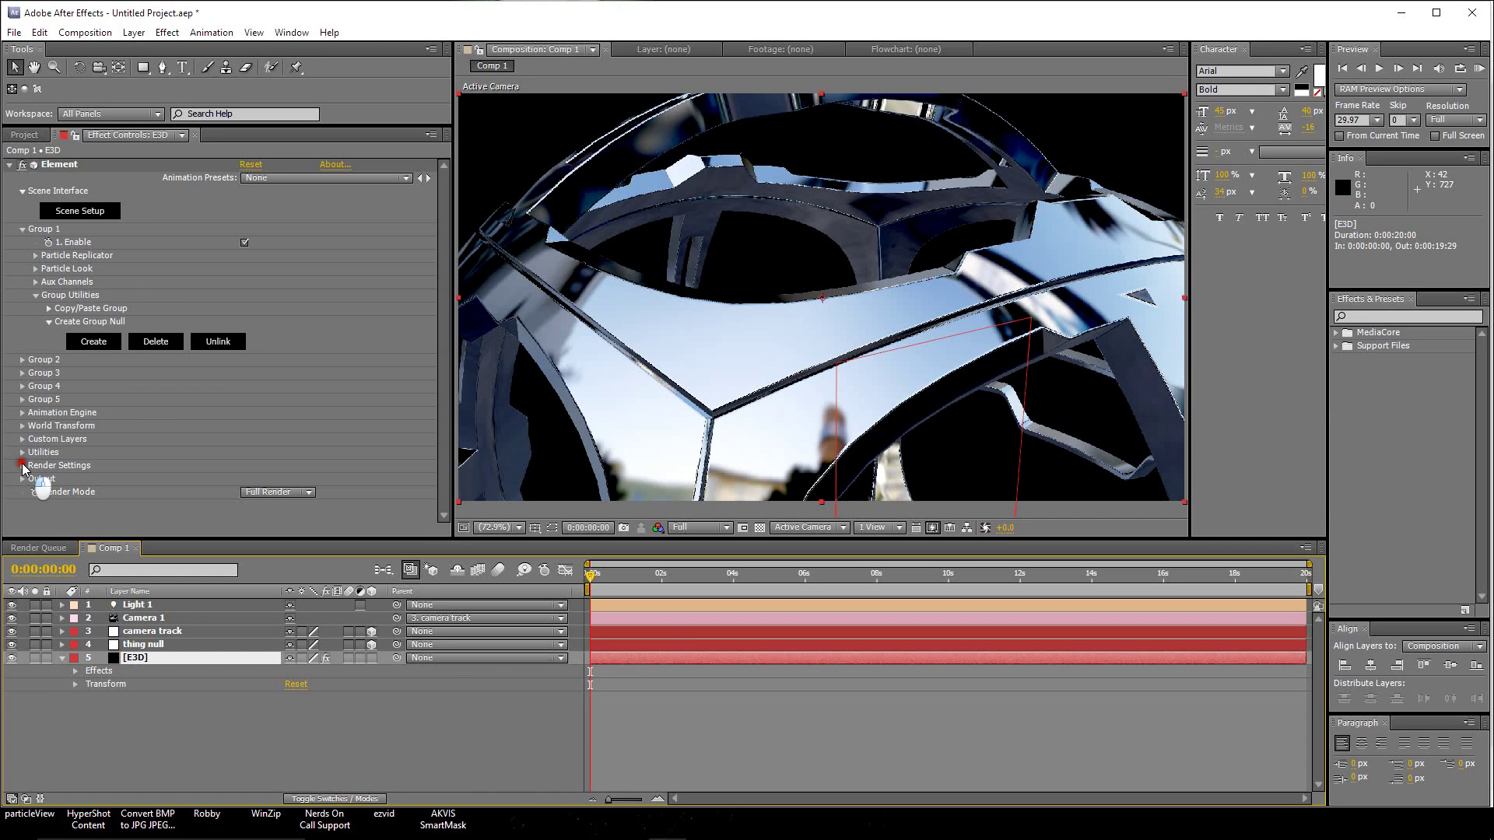
left_click(21, 465)
left_click(34, 383)
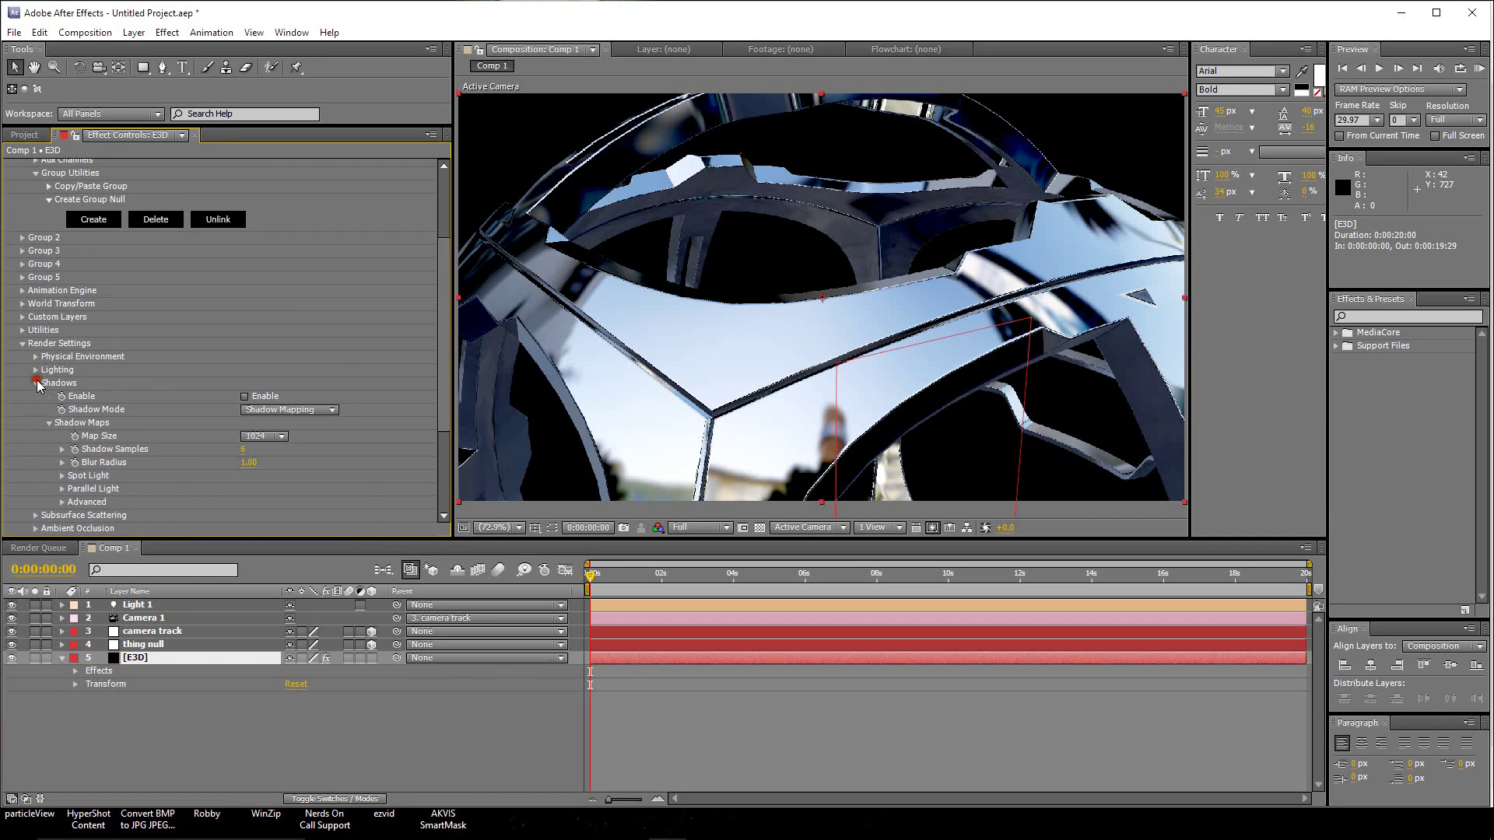
left_click(274, 413)
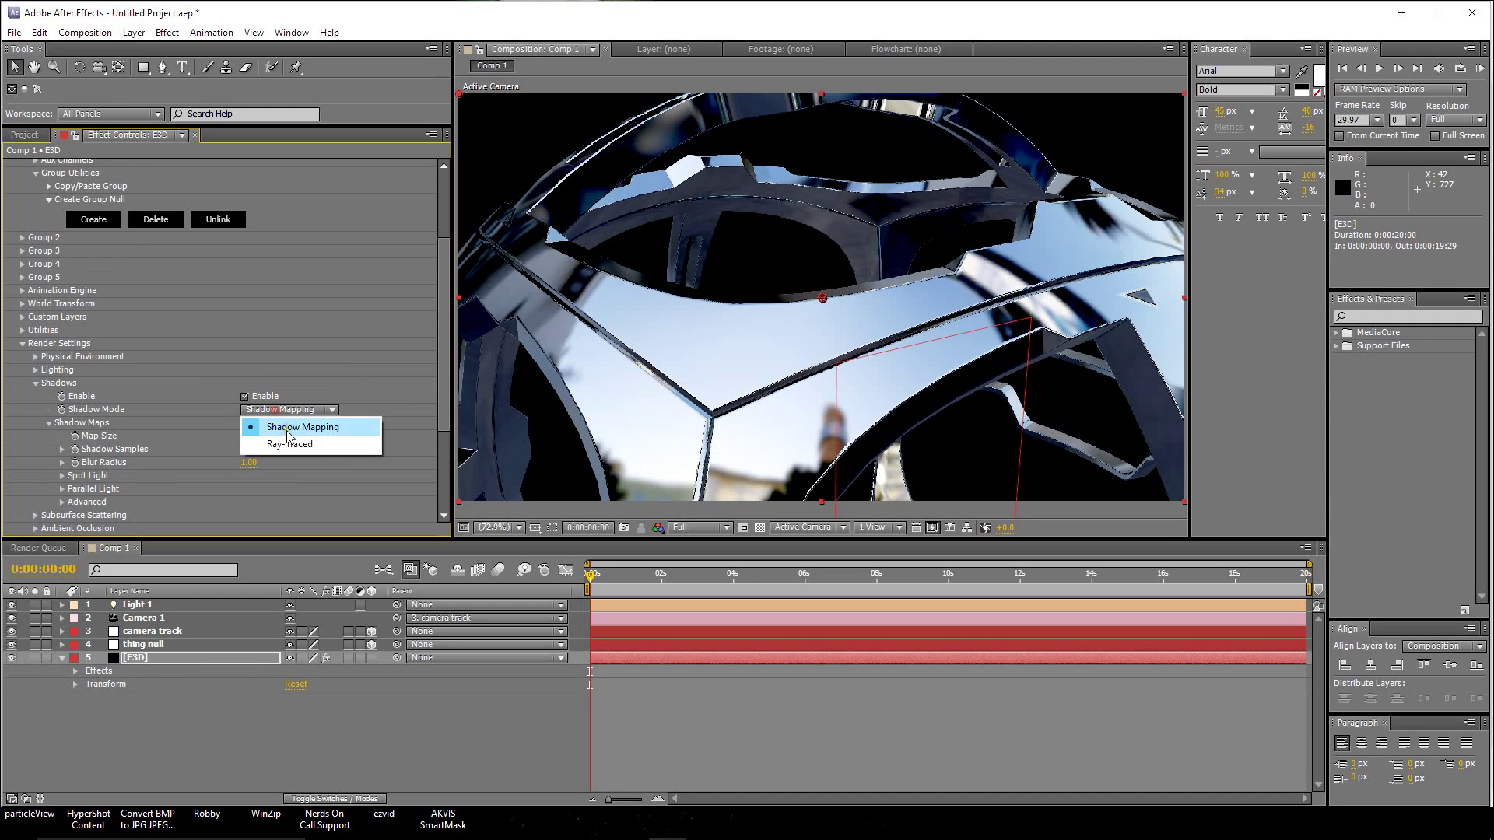
left_click(288, 446)
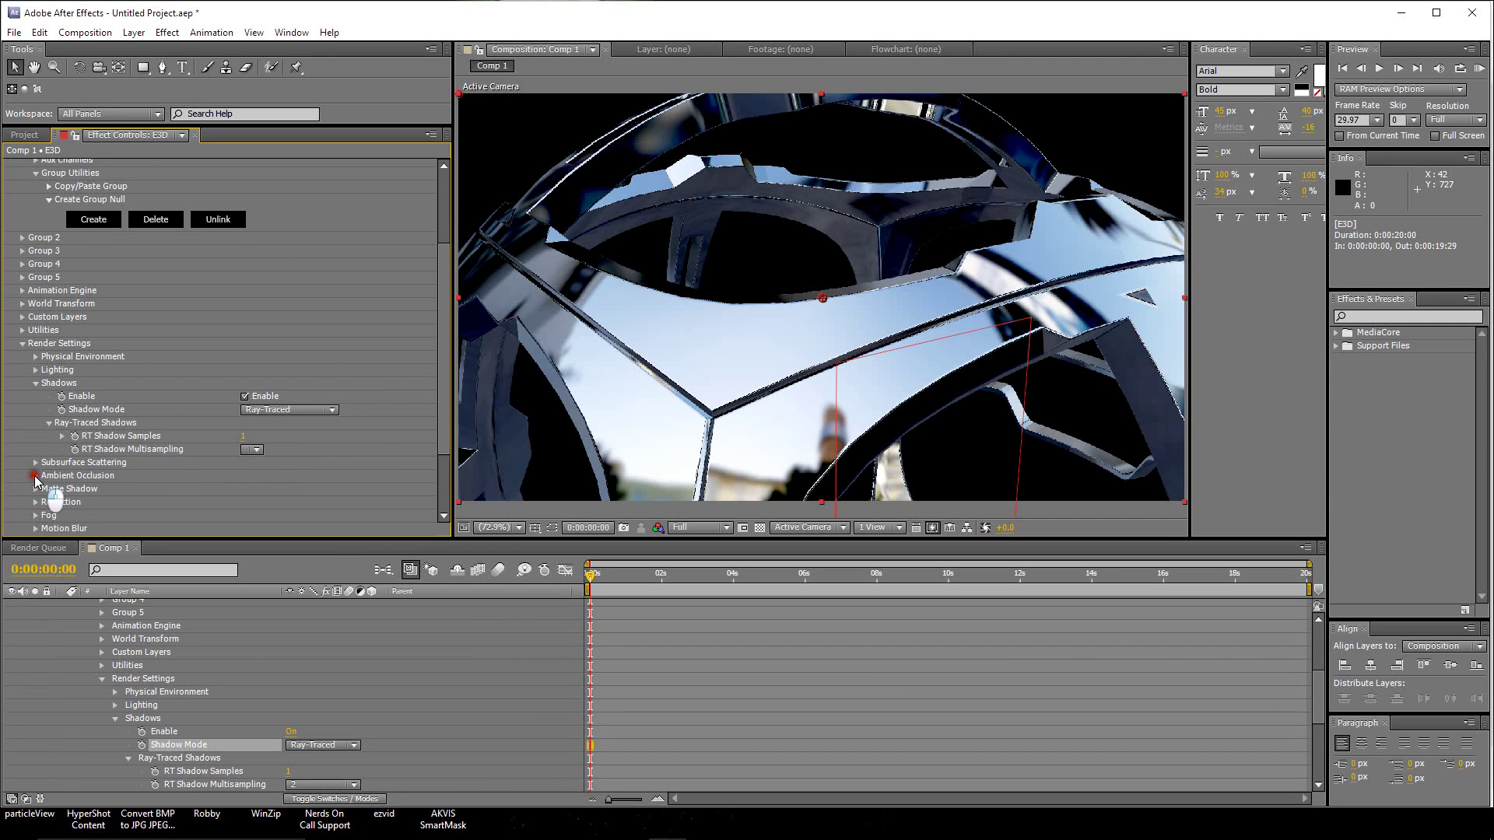
Step: Enable ambient occlusion in Element's render settings
left_click(32, 475)
left_click(245, 357)
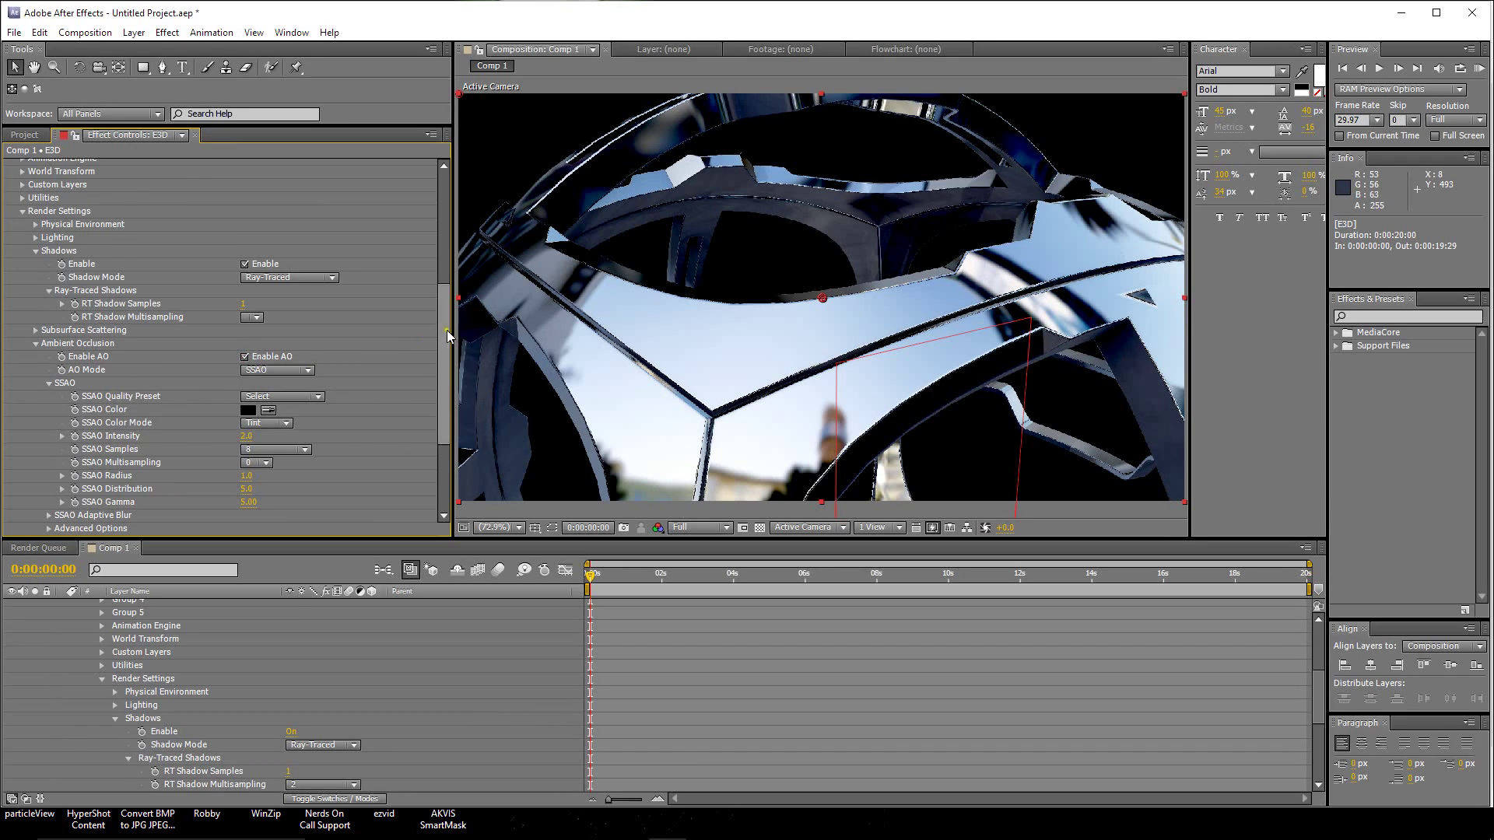
left_click_drag(446, 330, 456, 417)
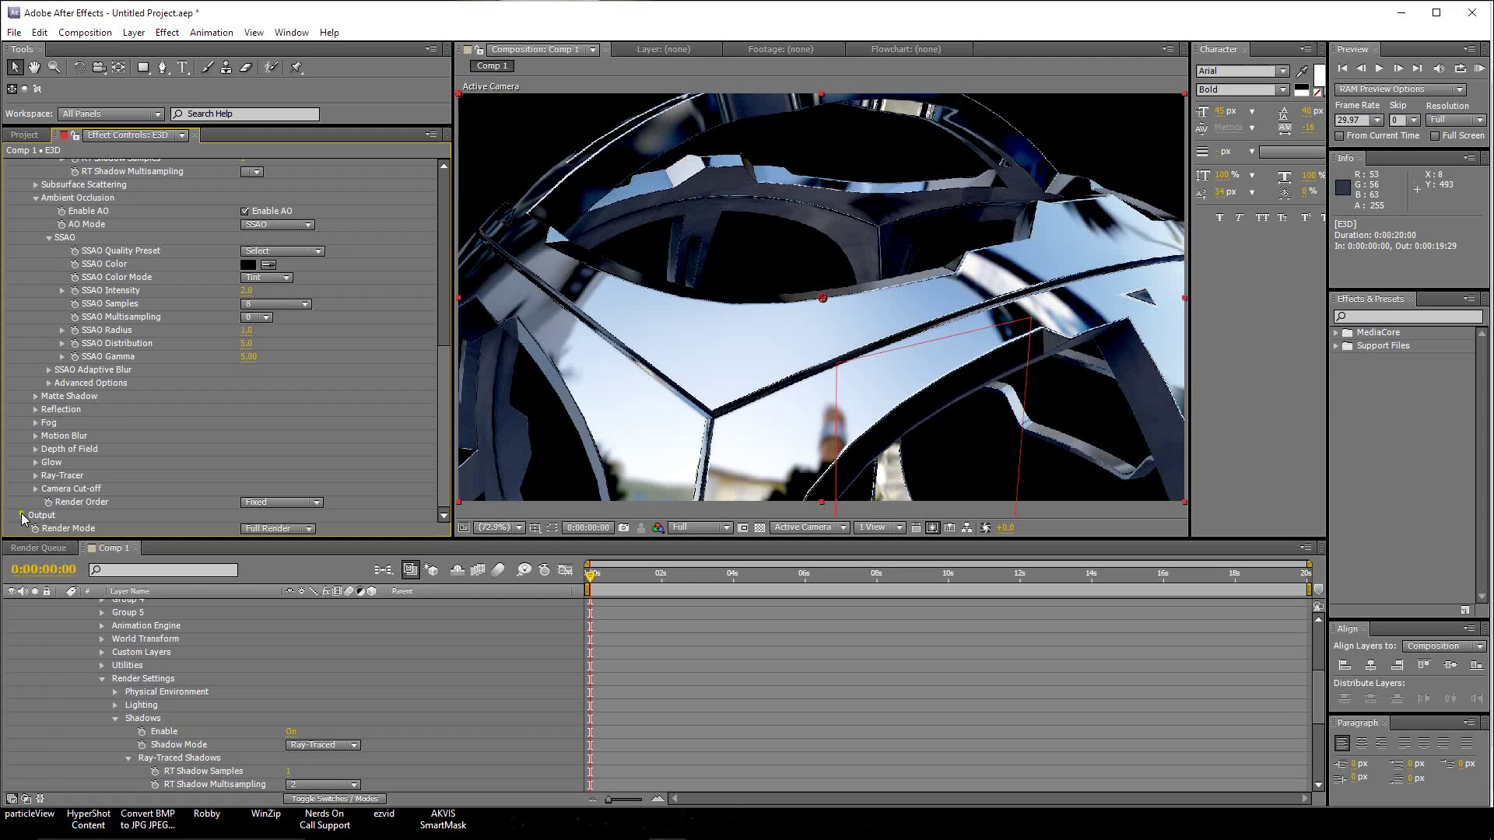
Step: Set Output supersampling to 2 and turn on Enhanced Multisampling
left_click(22, 515)
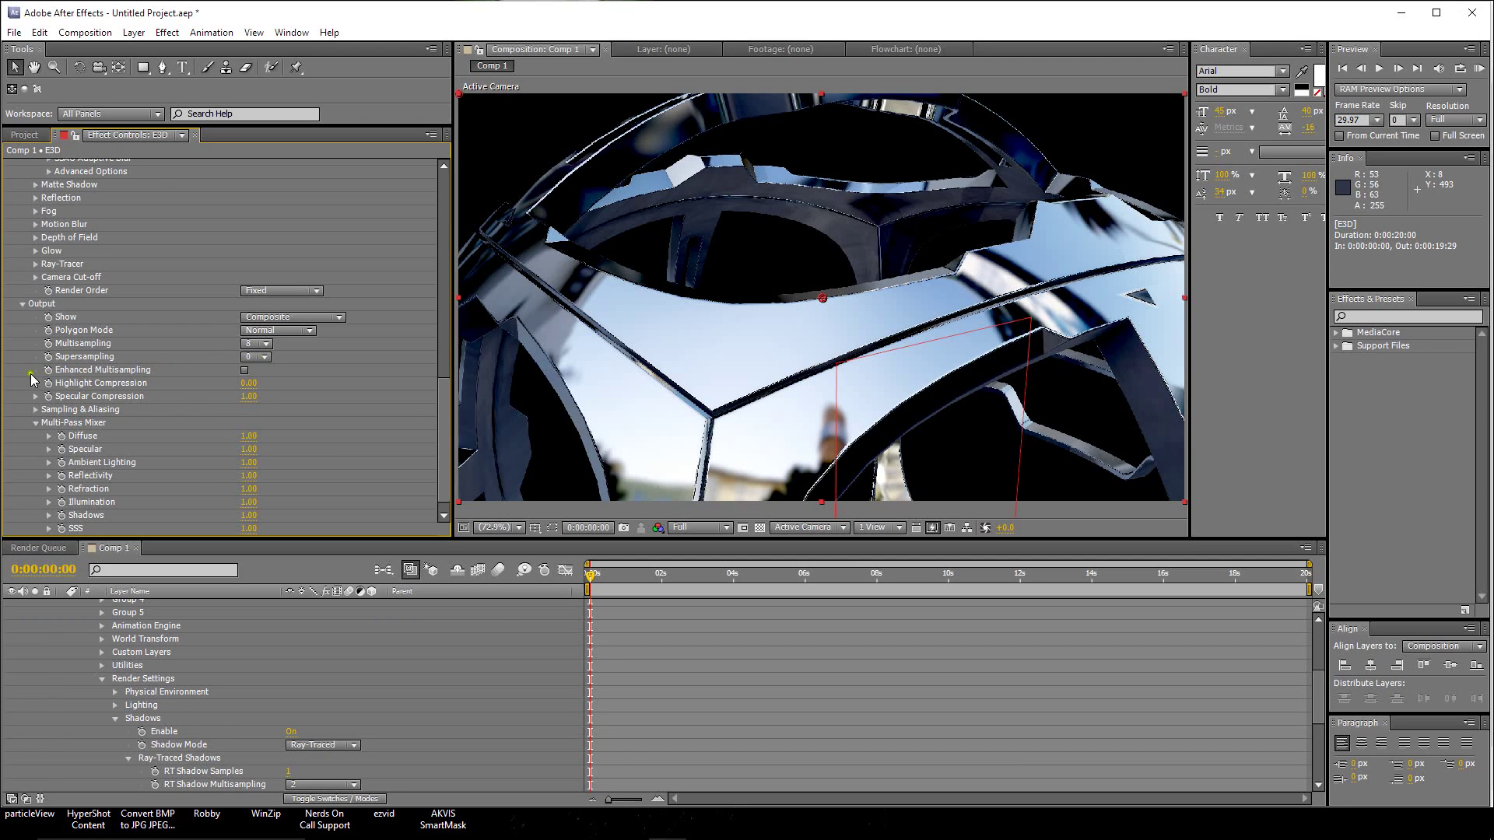
left_click(246, 372)
left_click(266, 358)
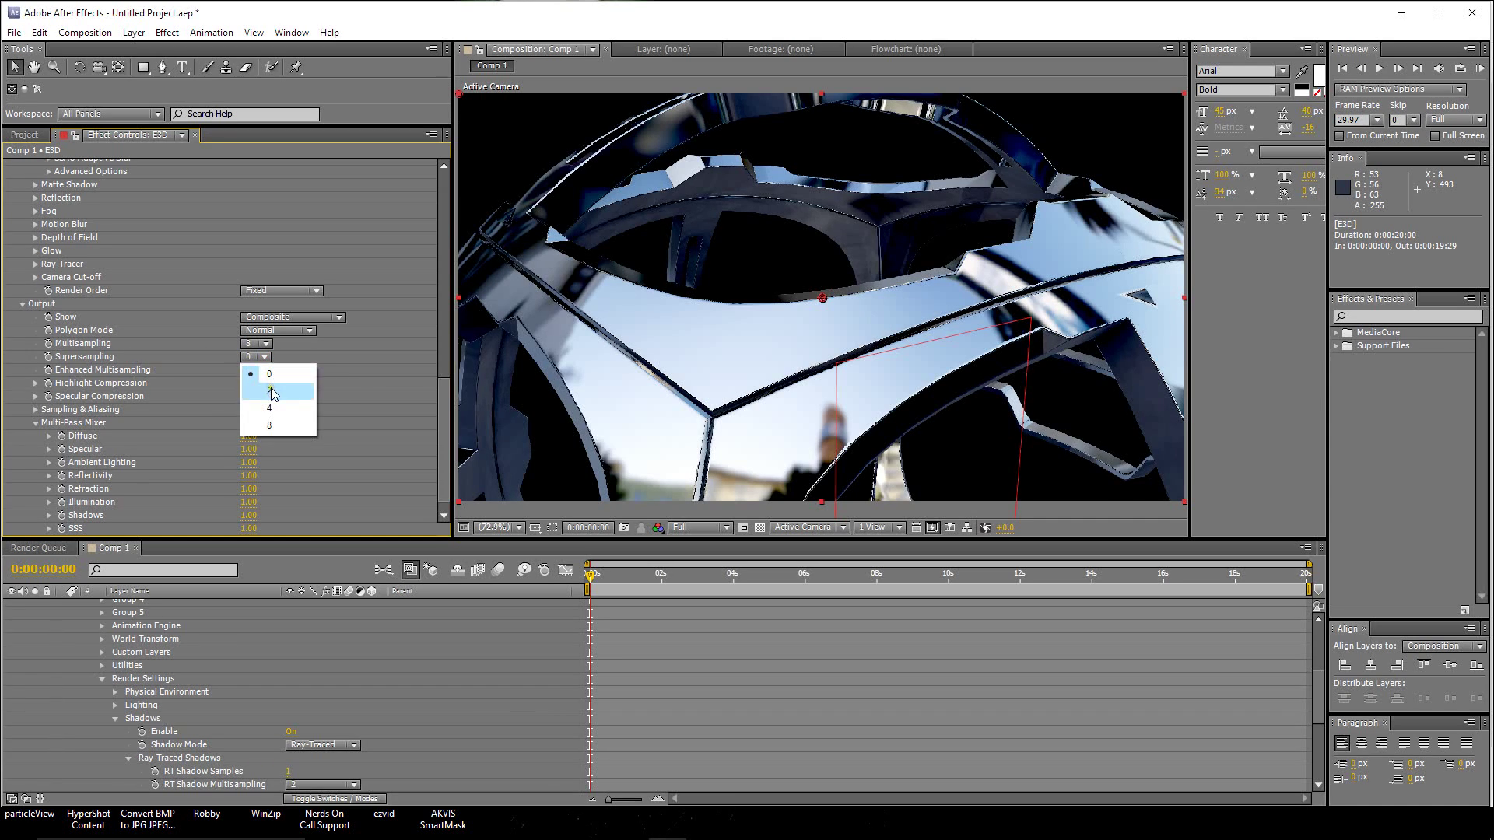
left_click(270, 390)
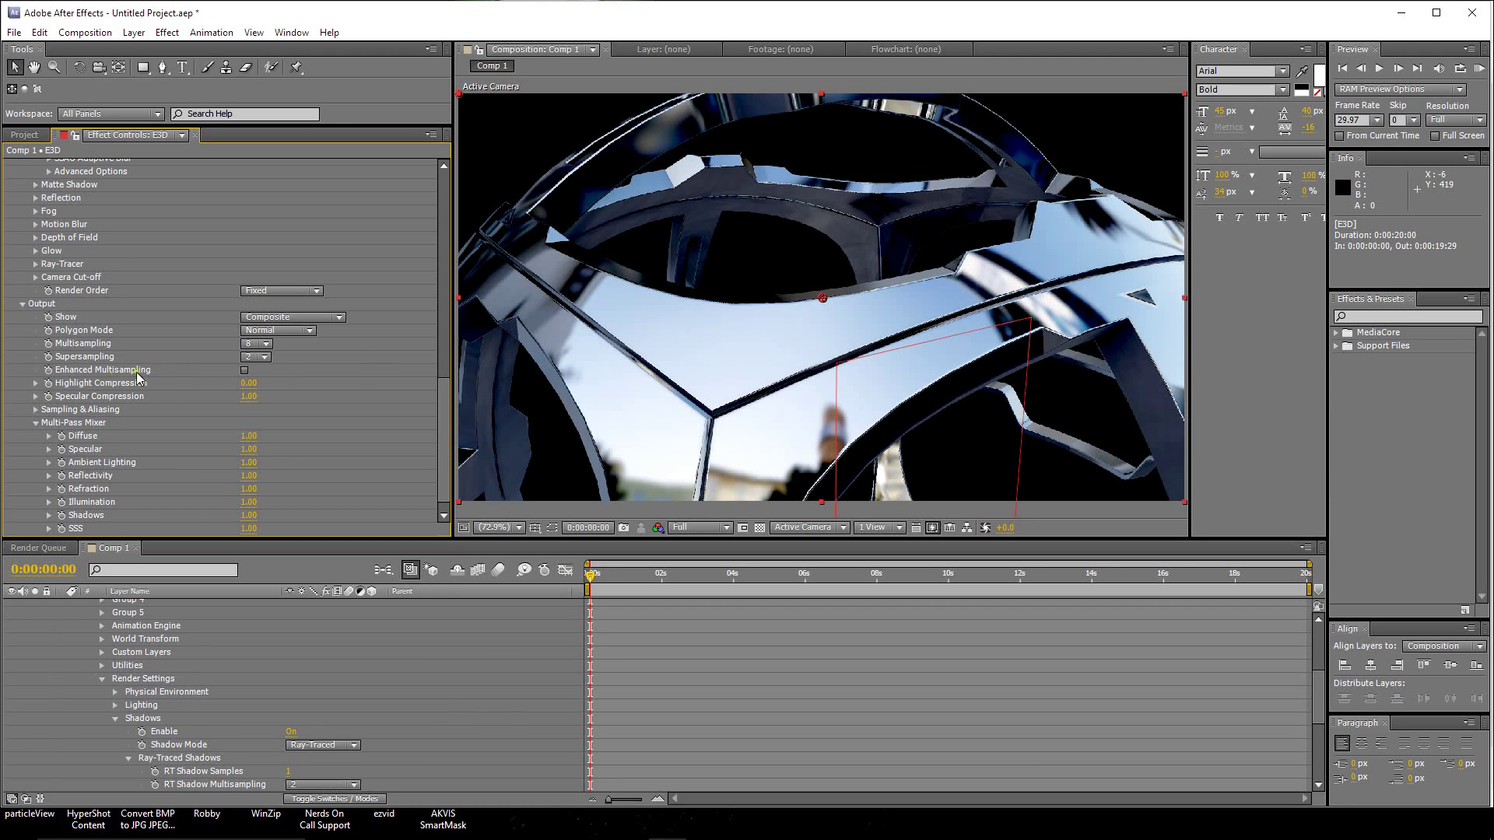
Step: Turn off Compress Textures and raise FXAA Smoothing to 25
left_click(34, 410)
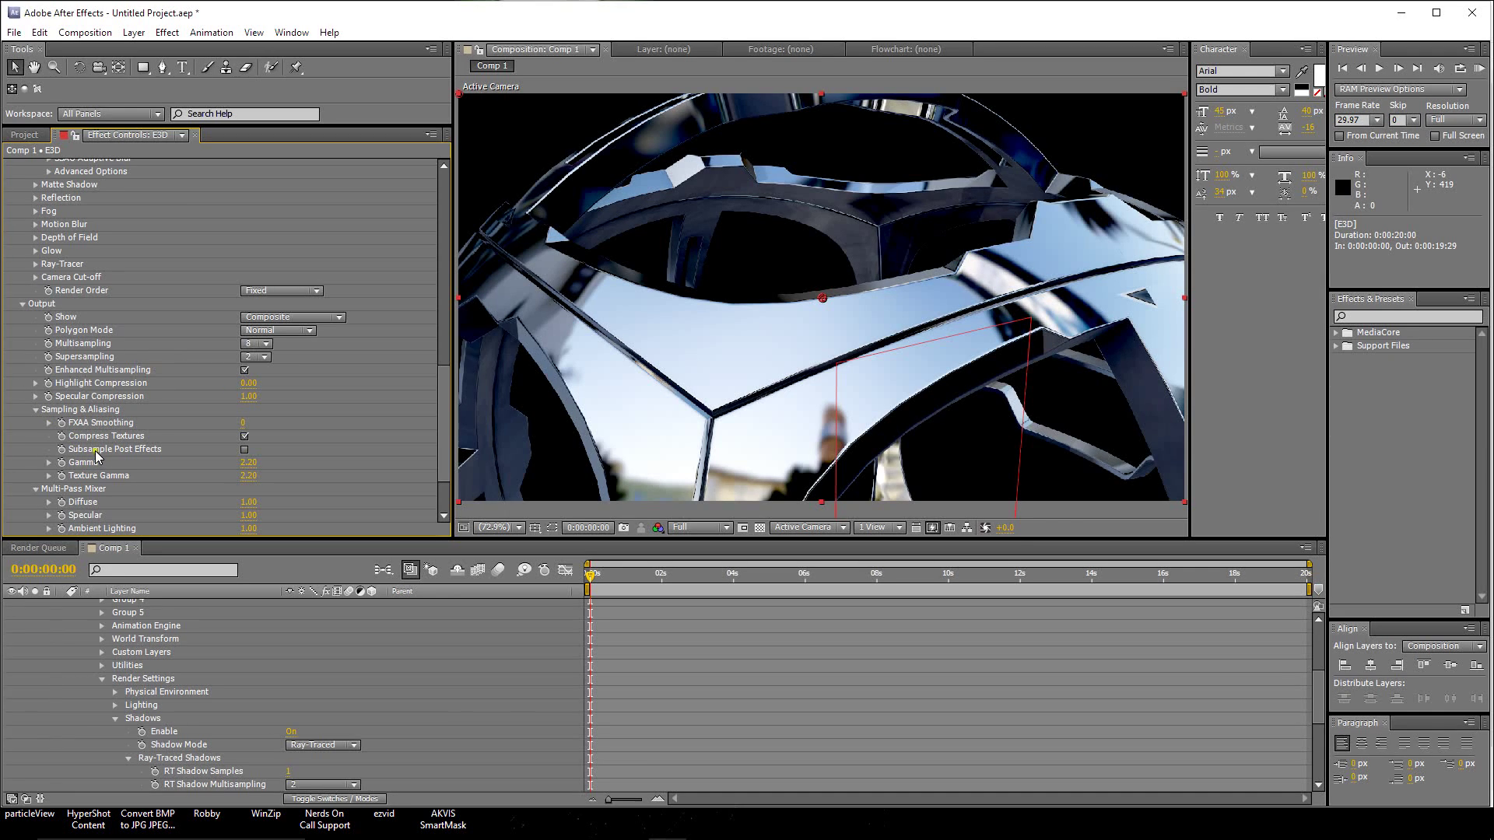
left_click(245, 437)
left_click(50, 423)
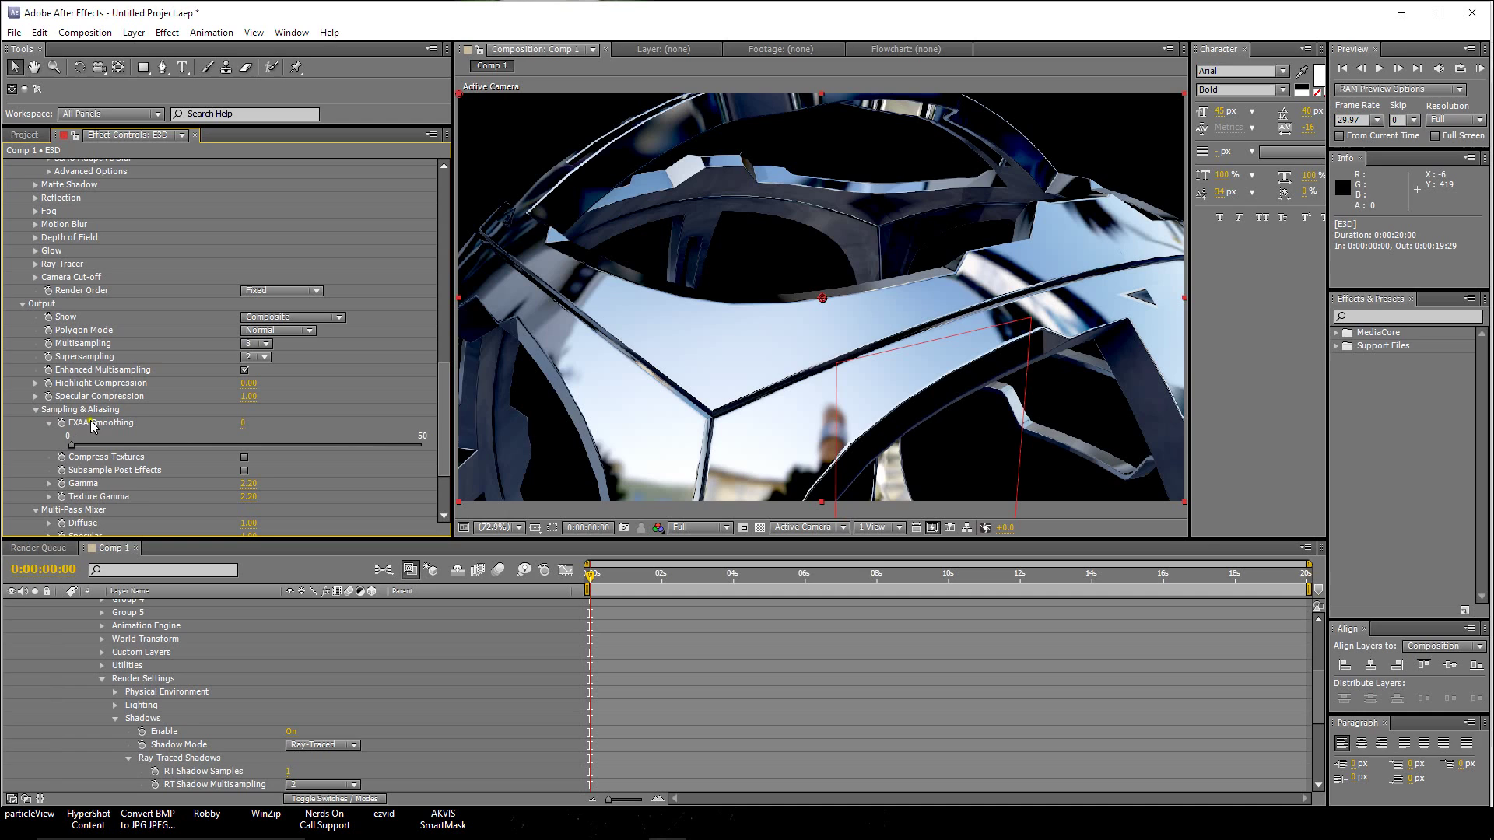
left_click_drag(71, 445, 244, 450)
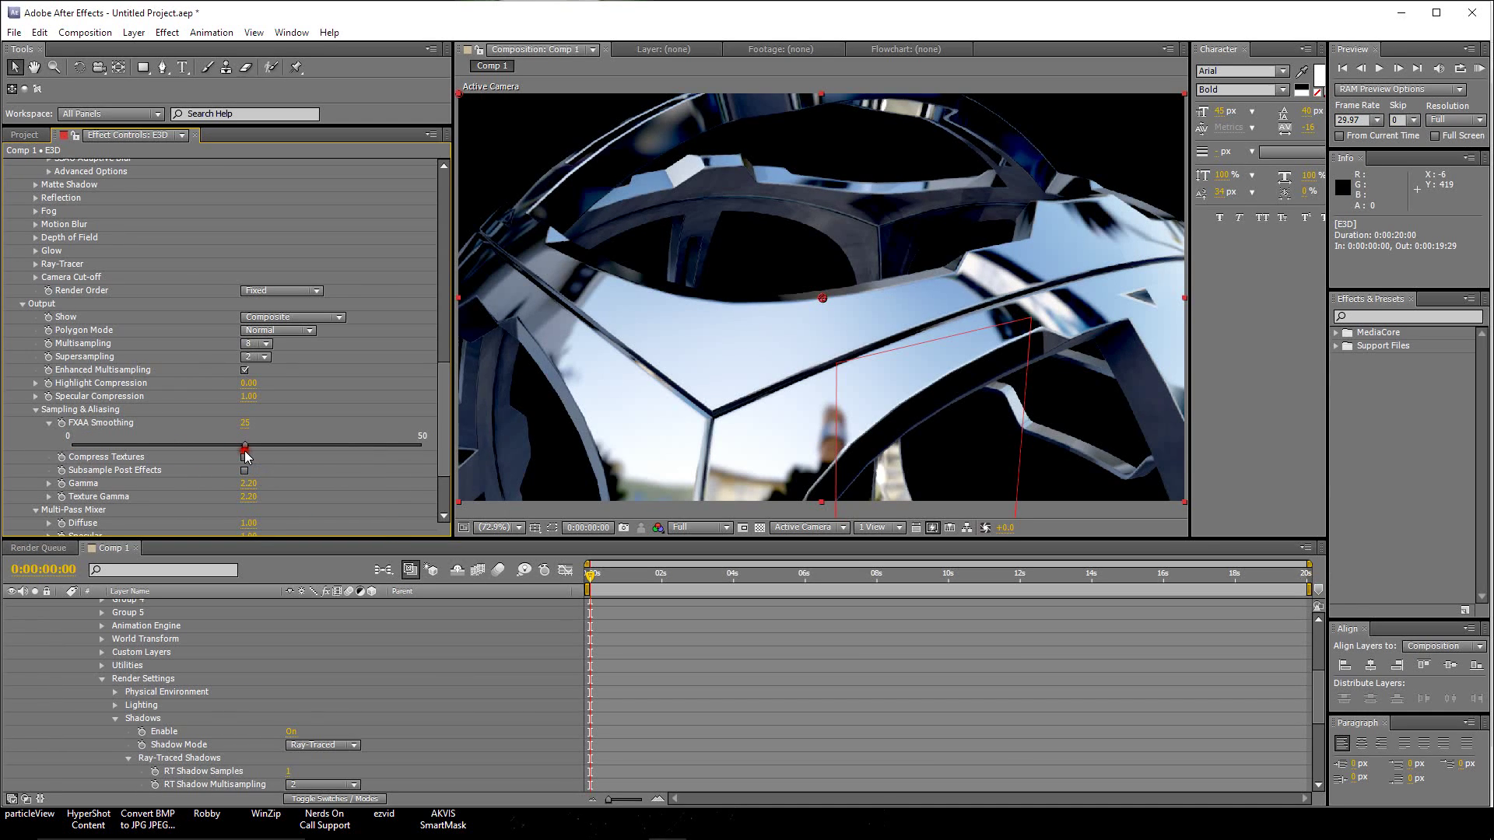
Step: Orbit the camera to inspect the chrome edges and set supersampling to 4
right_click(777, 315)
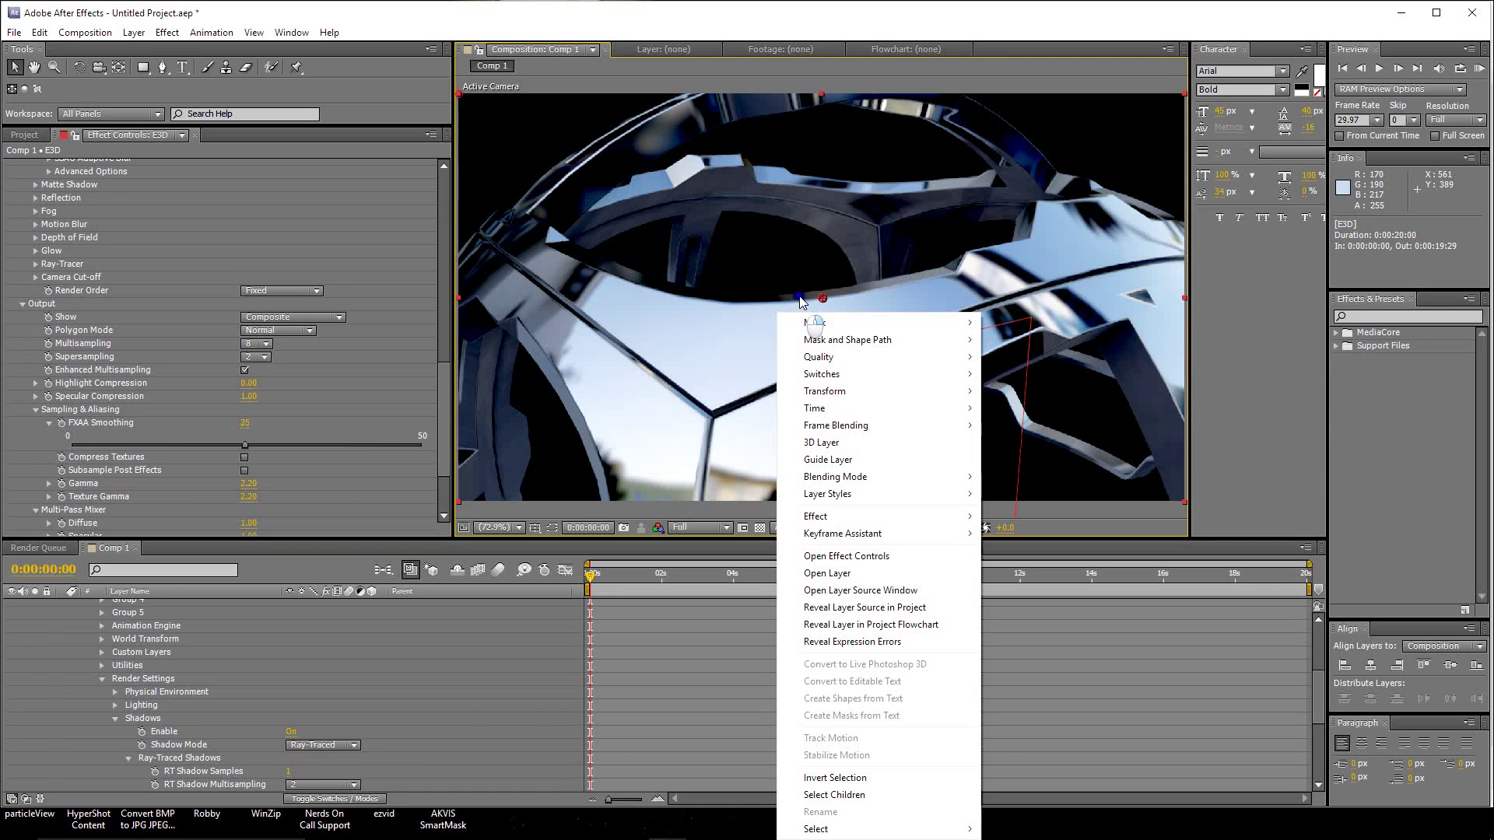
left_click(98, 67)
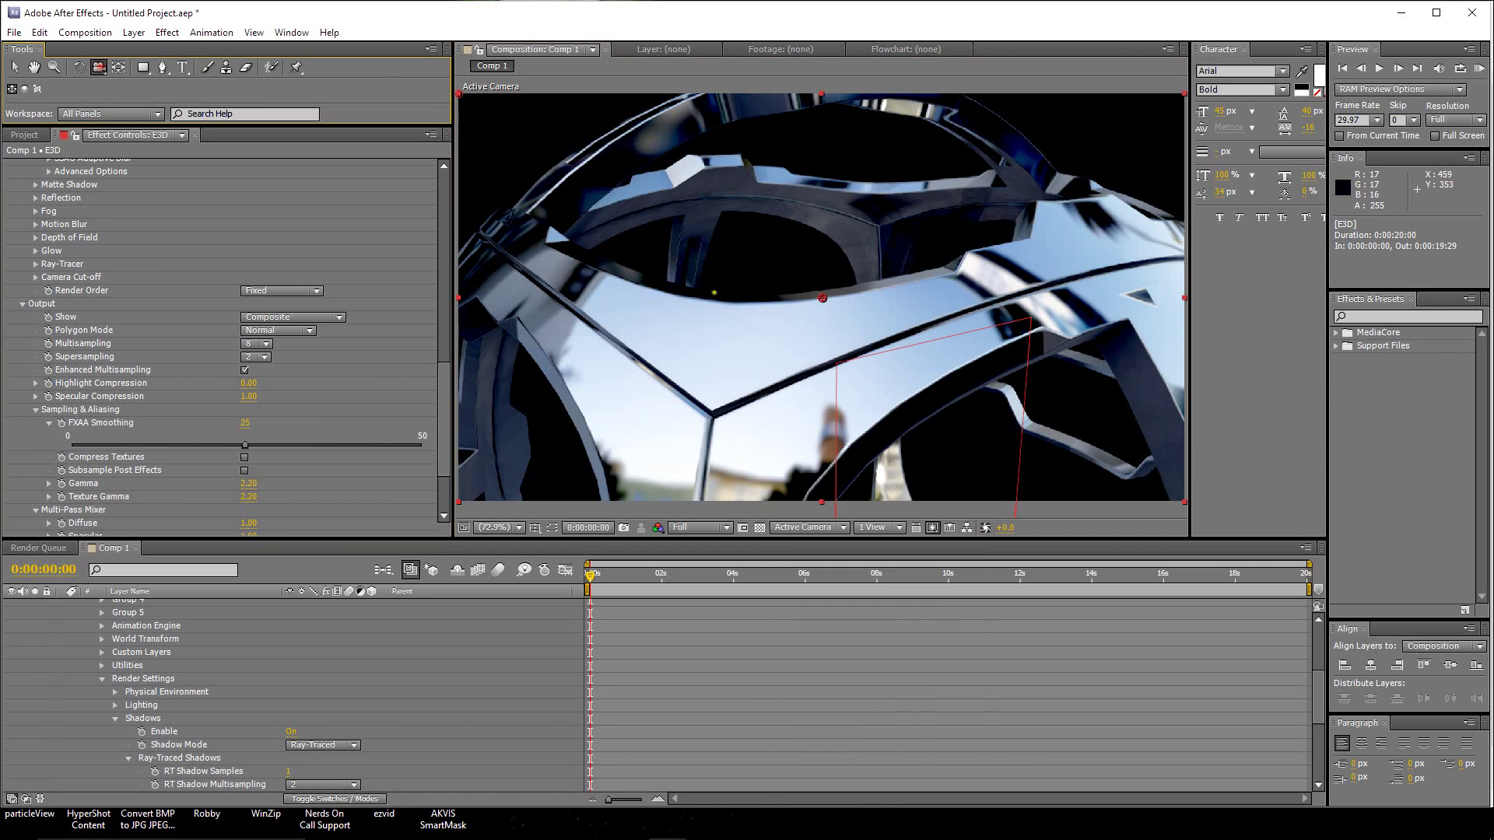
mouse_move(778, 311)
left_mouse_down()
mouse_move(845, 231)
mouse_move(773, 341)
mouse_move(800, 326)
left_mouse_up()
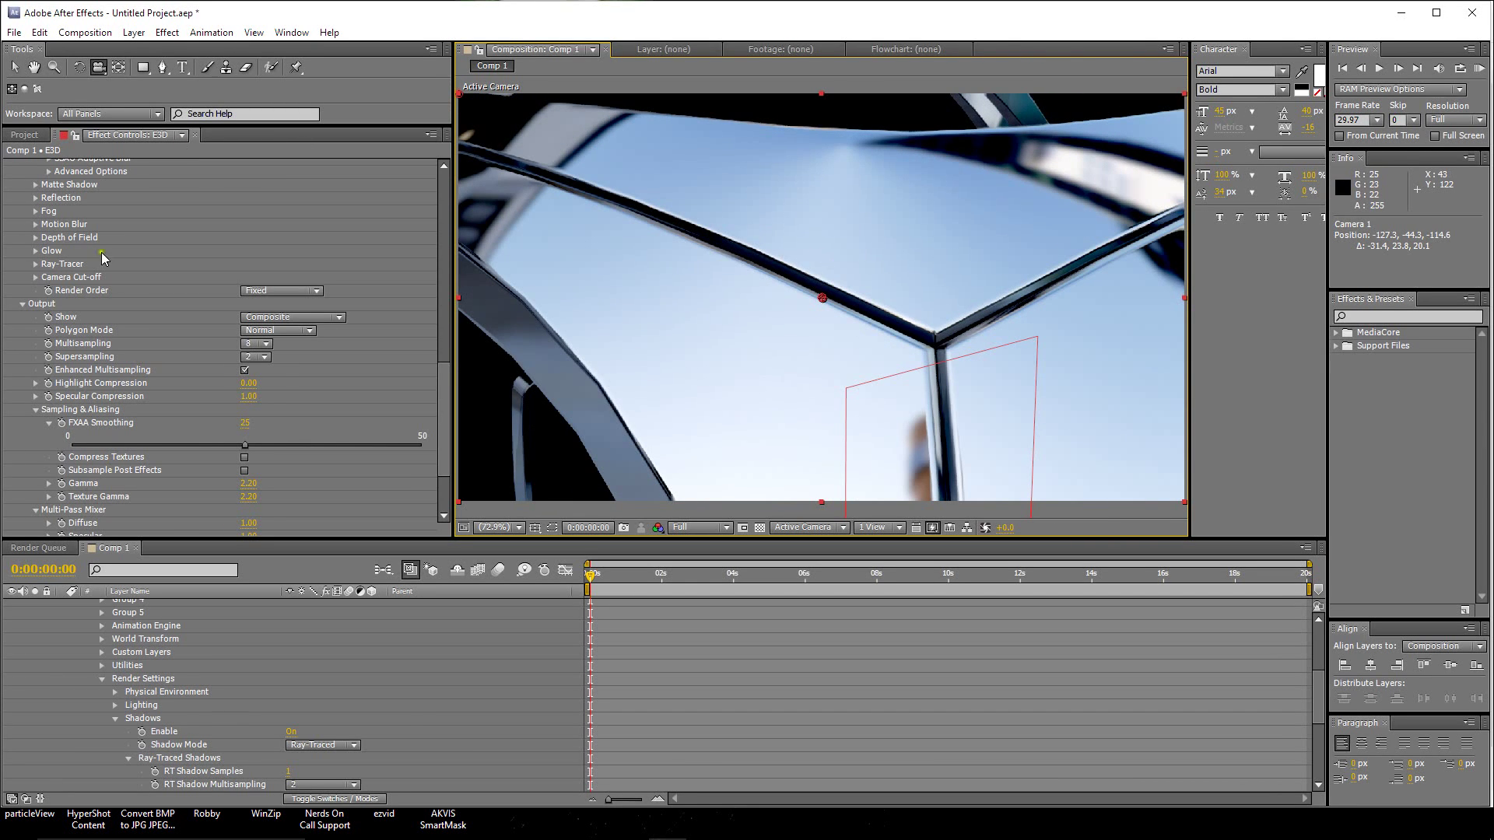
left_click(265, 358)
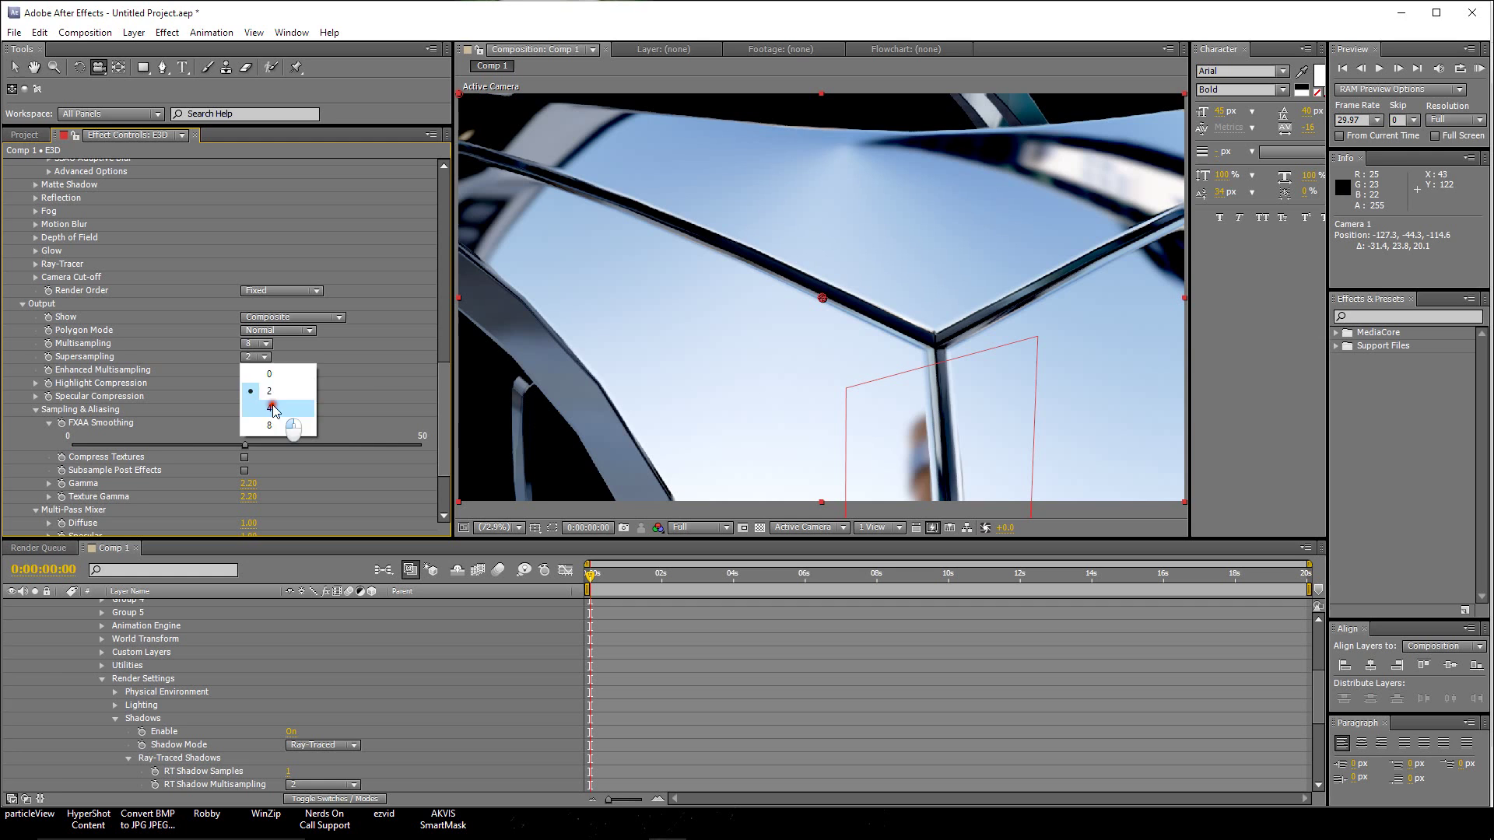
left_click(268, 402)
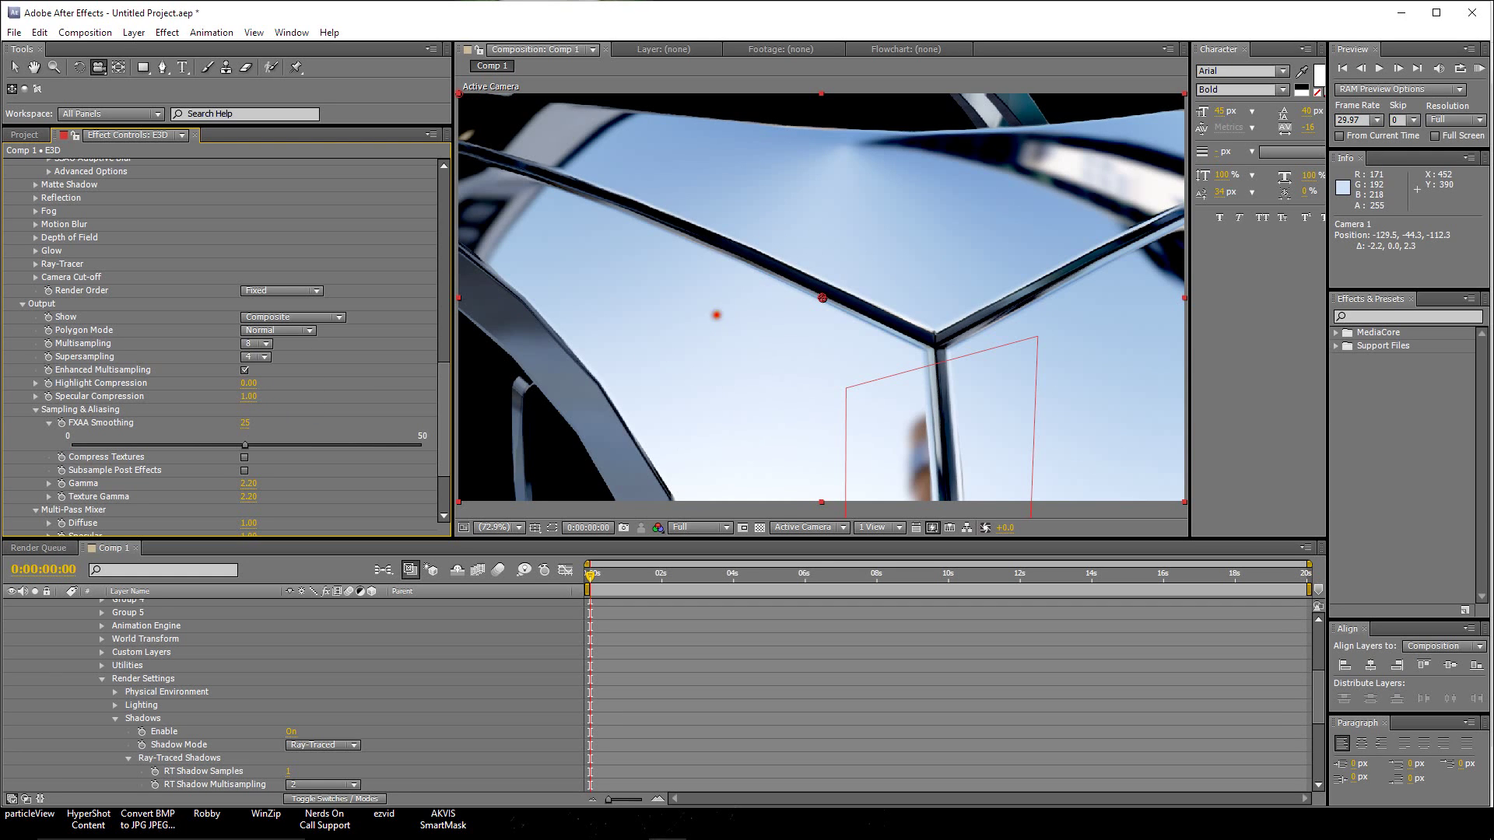
left_click_drag(711, 316, 800, 300)
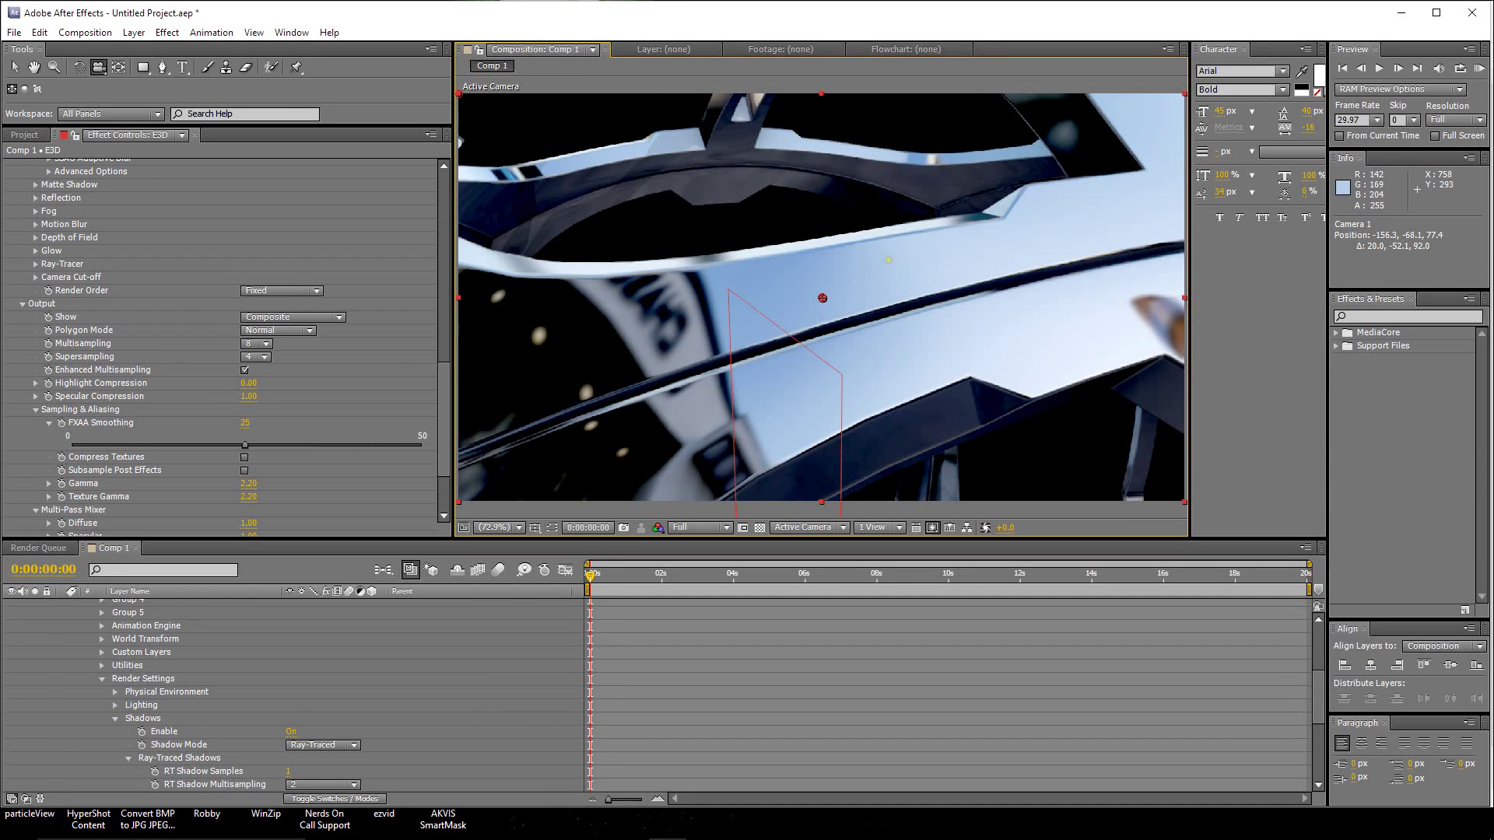
left_click_drag(917, 356, 943, 356)
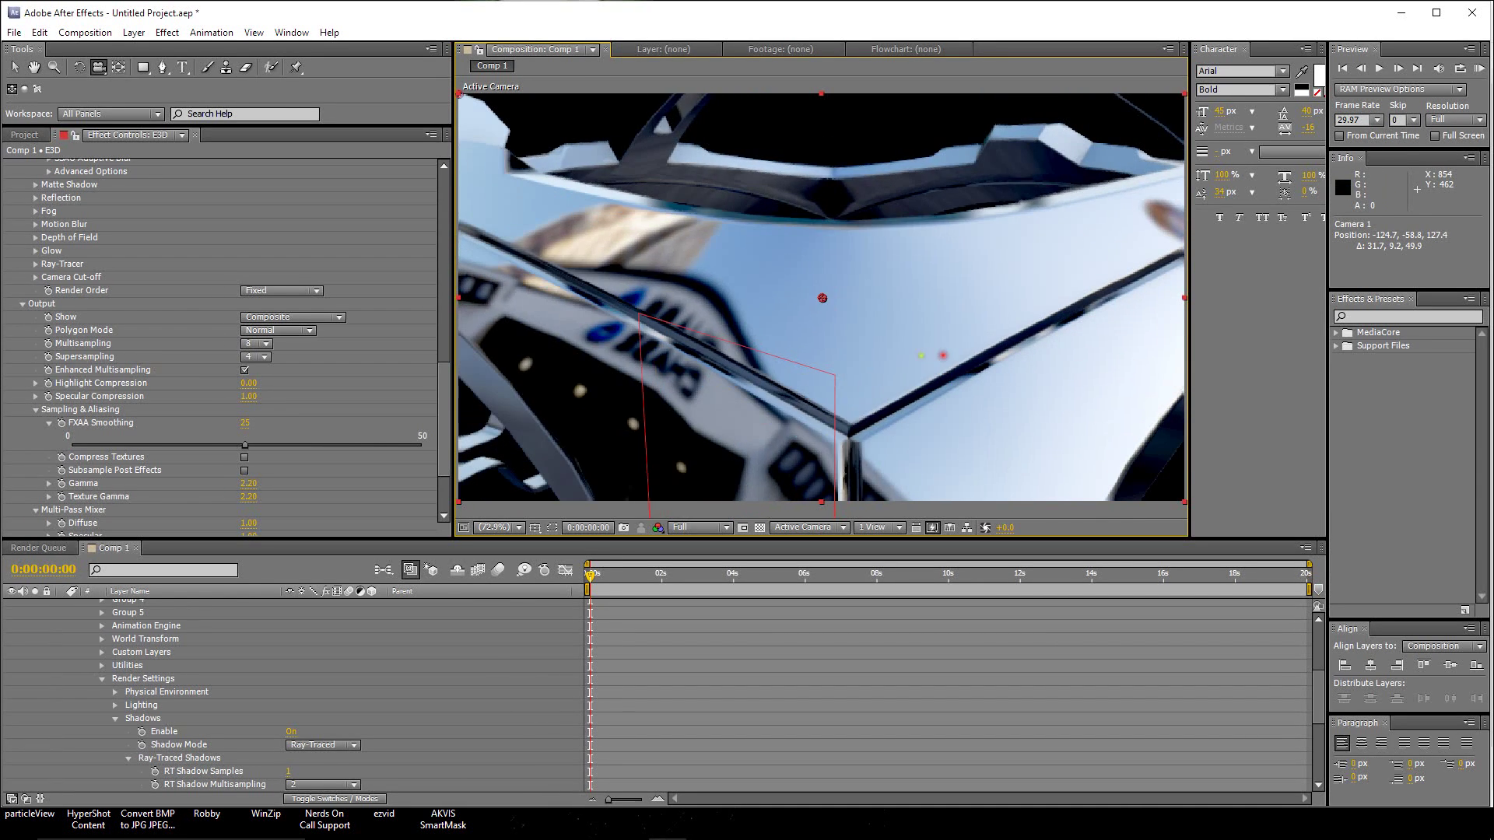
Step: Set multisampling to 16, keep supersampling at 4, and raise FXAA Smoothing to 29
left_click(264, 349)
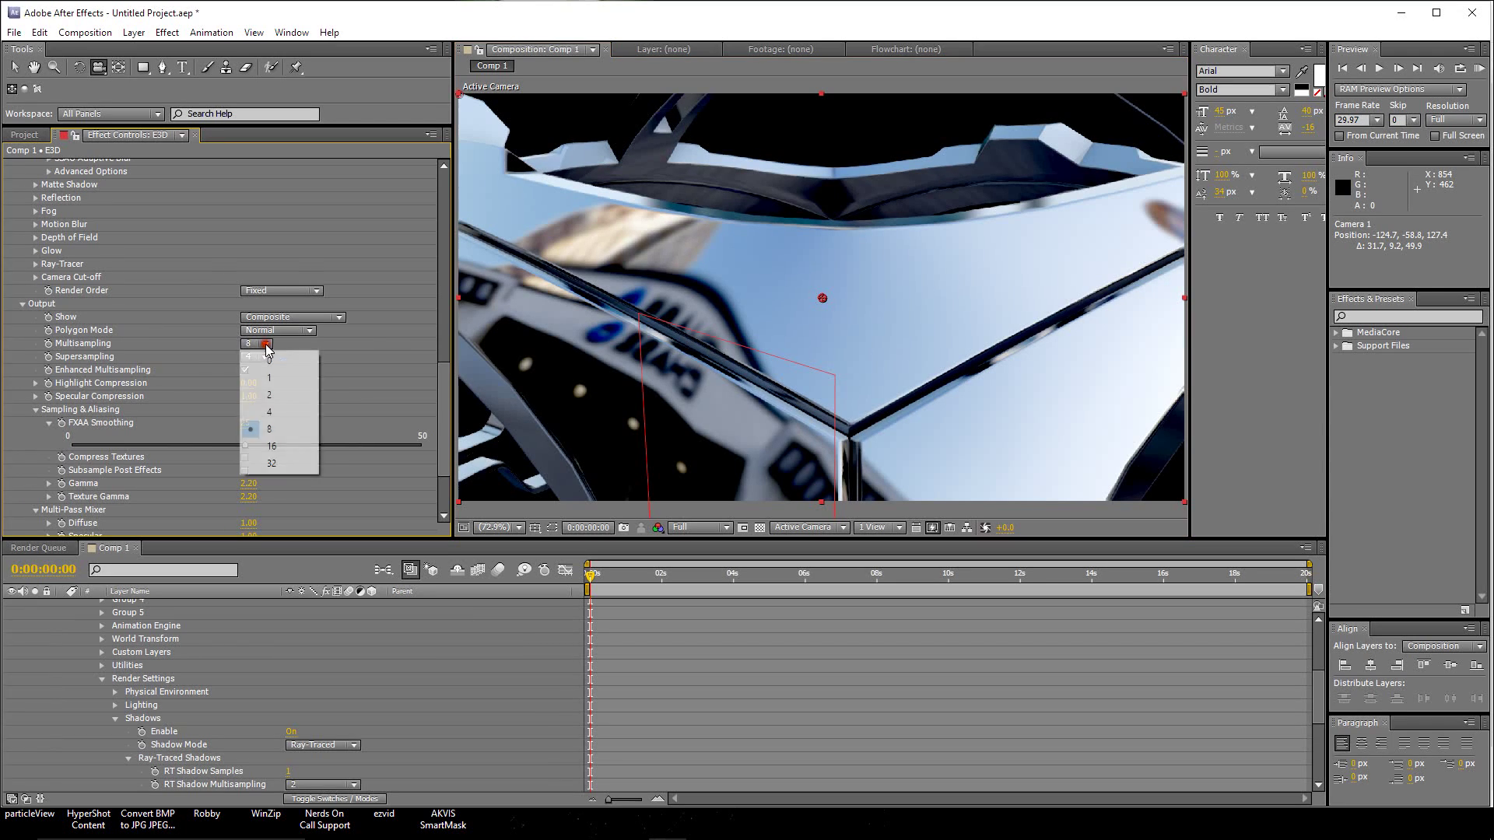
left_click(269, 444)
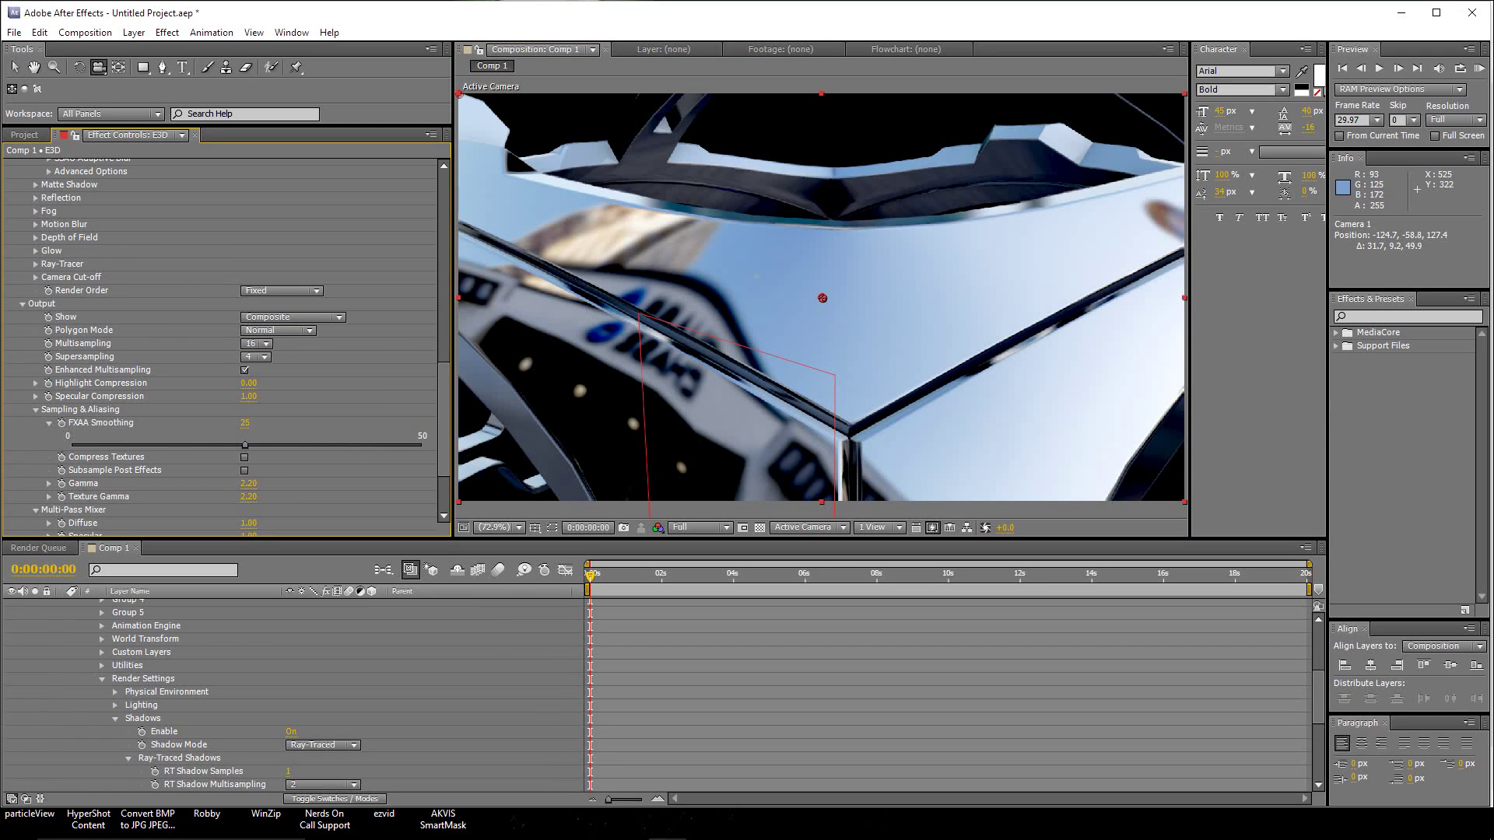
left_click(264, 358)
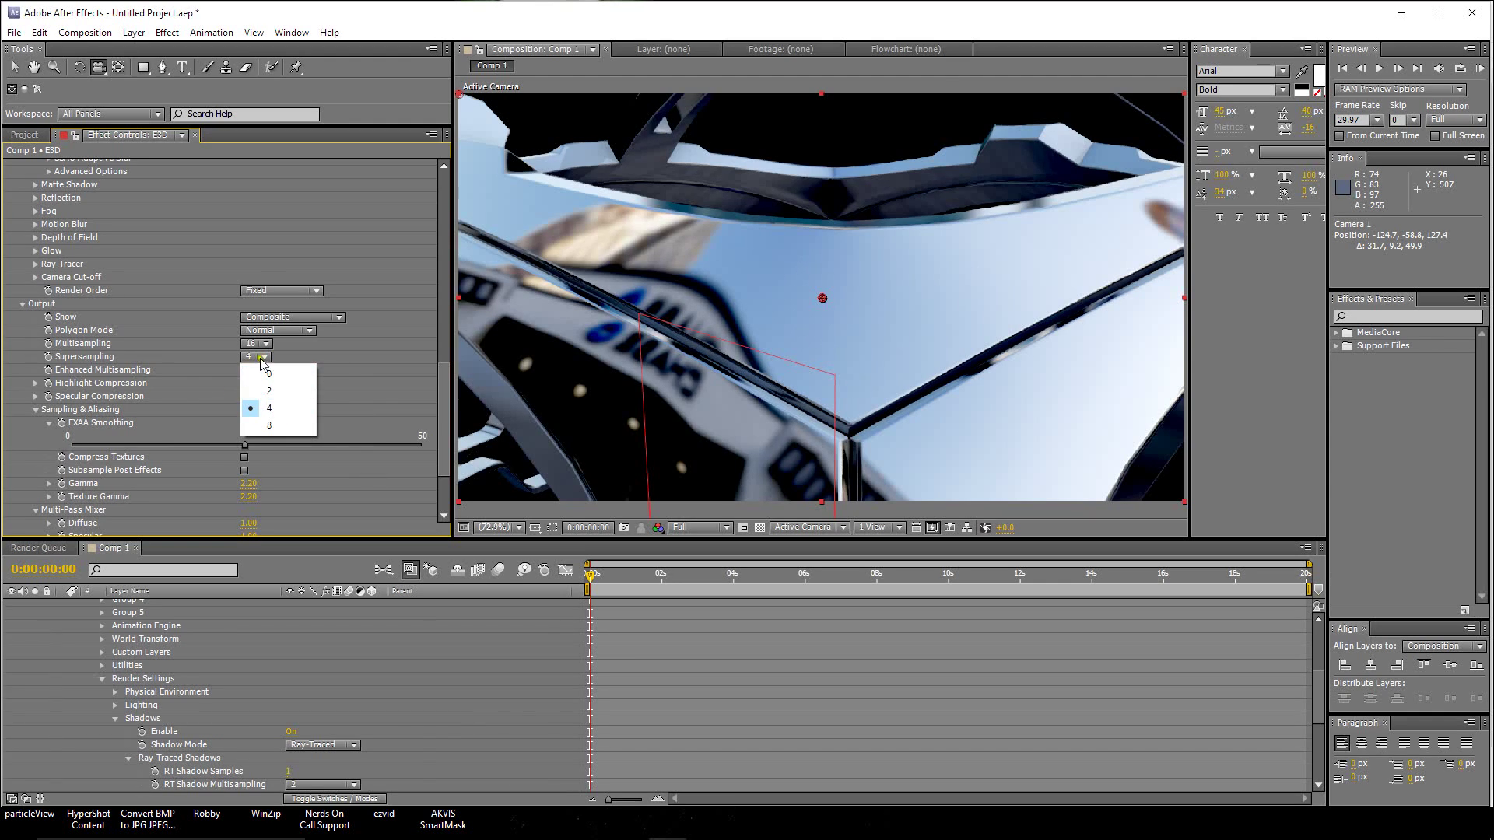
left_click(334, 360)
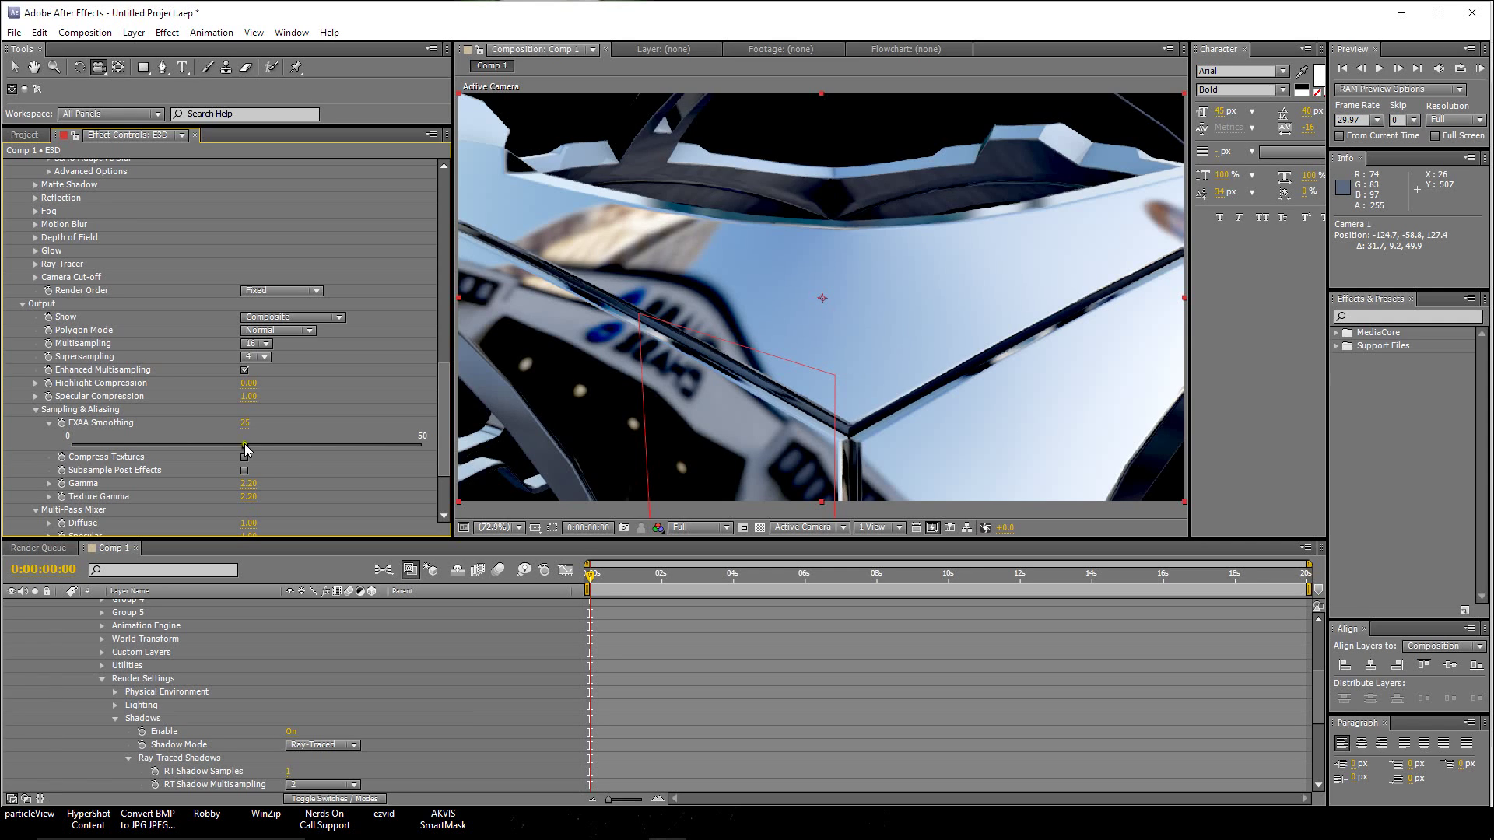
left_click_drag(244, 447, 272, 448)
left_click_drag(838, 302, 861, 303)
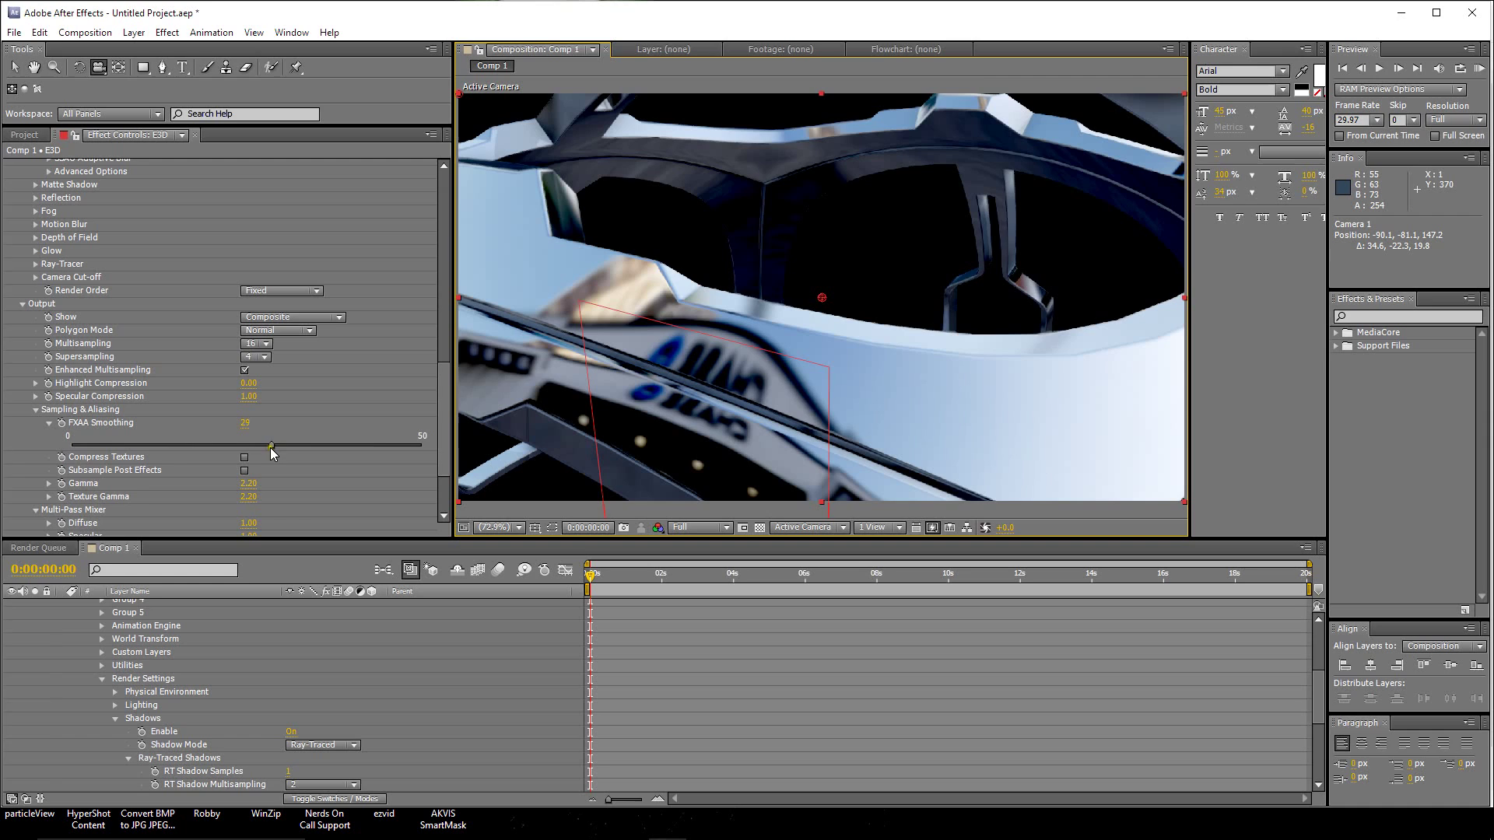
Step: Test low output quality: FXAA Smoothing 0, supersampling 0, multisampling 2
left_click_drag(270, 446, 75, 470)
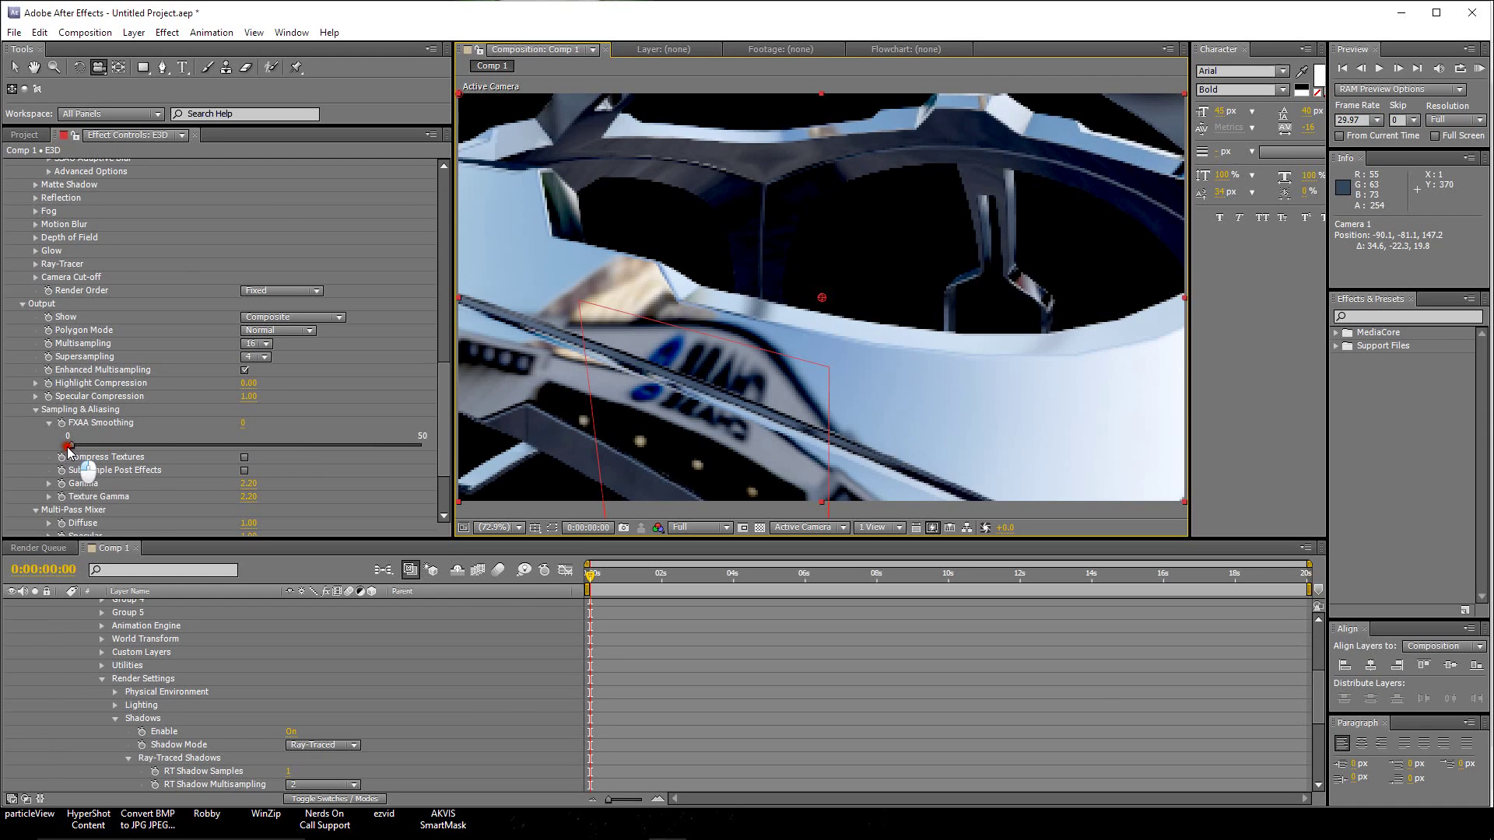
left_click(265, 357)
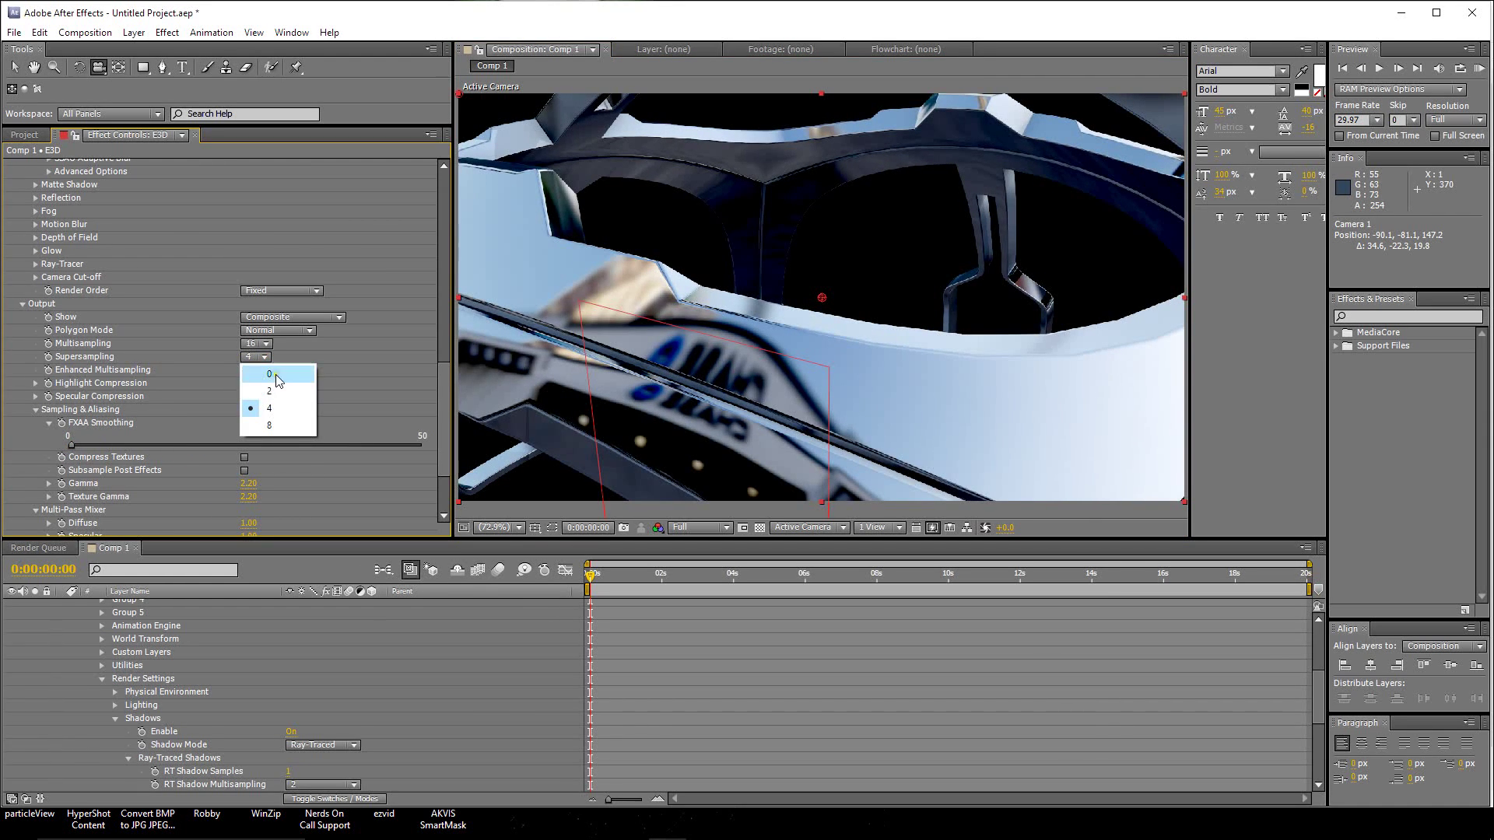
left_click(273, 374)
left_click(266, 344)
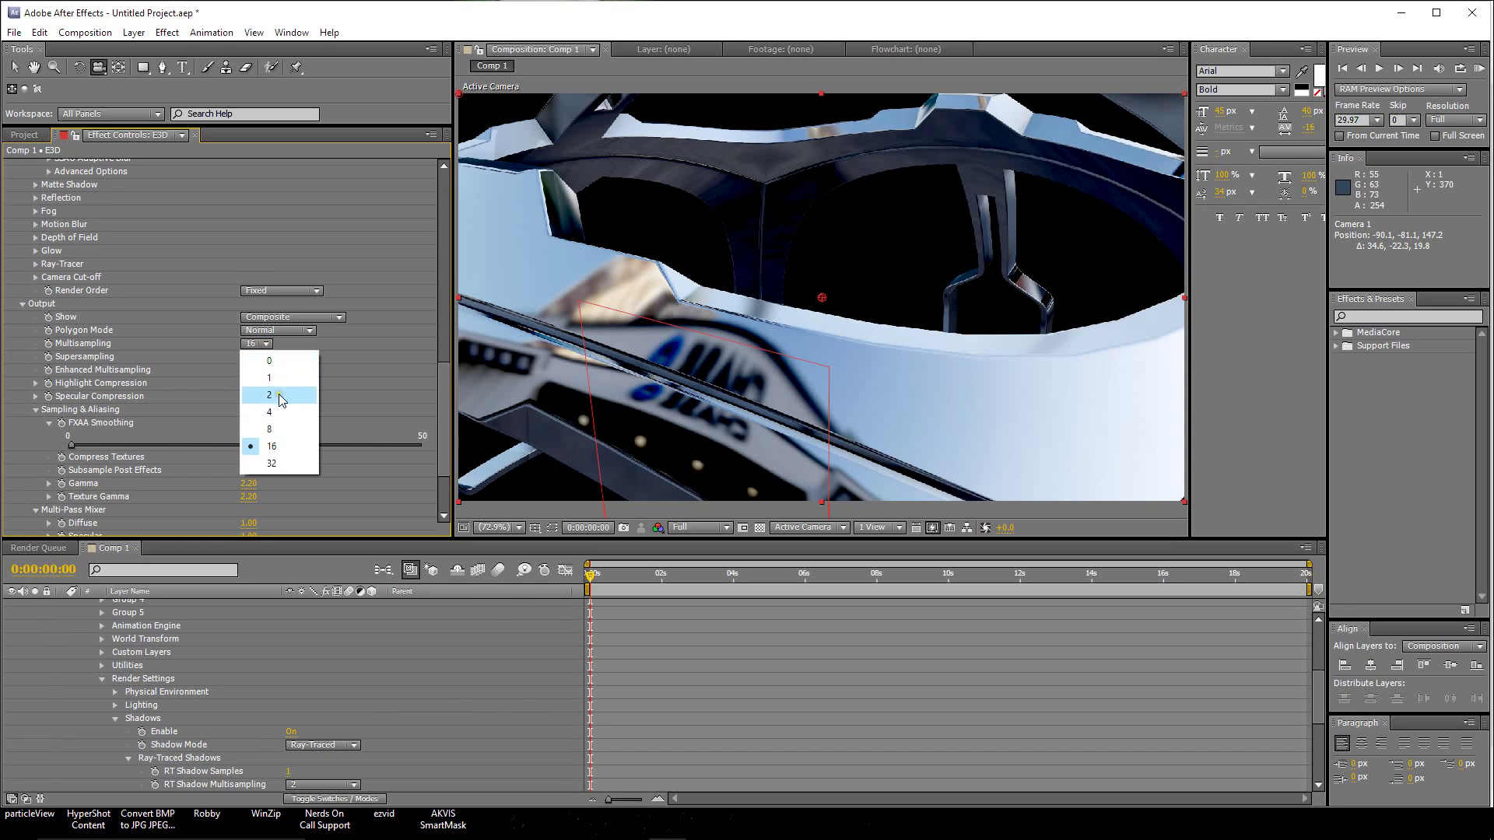
left_click(278, 394)
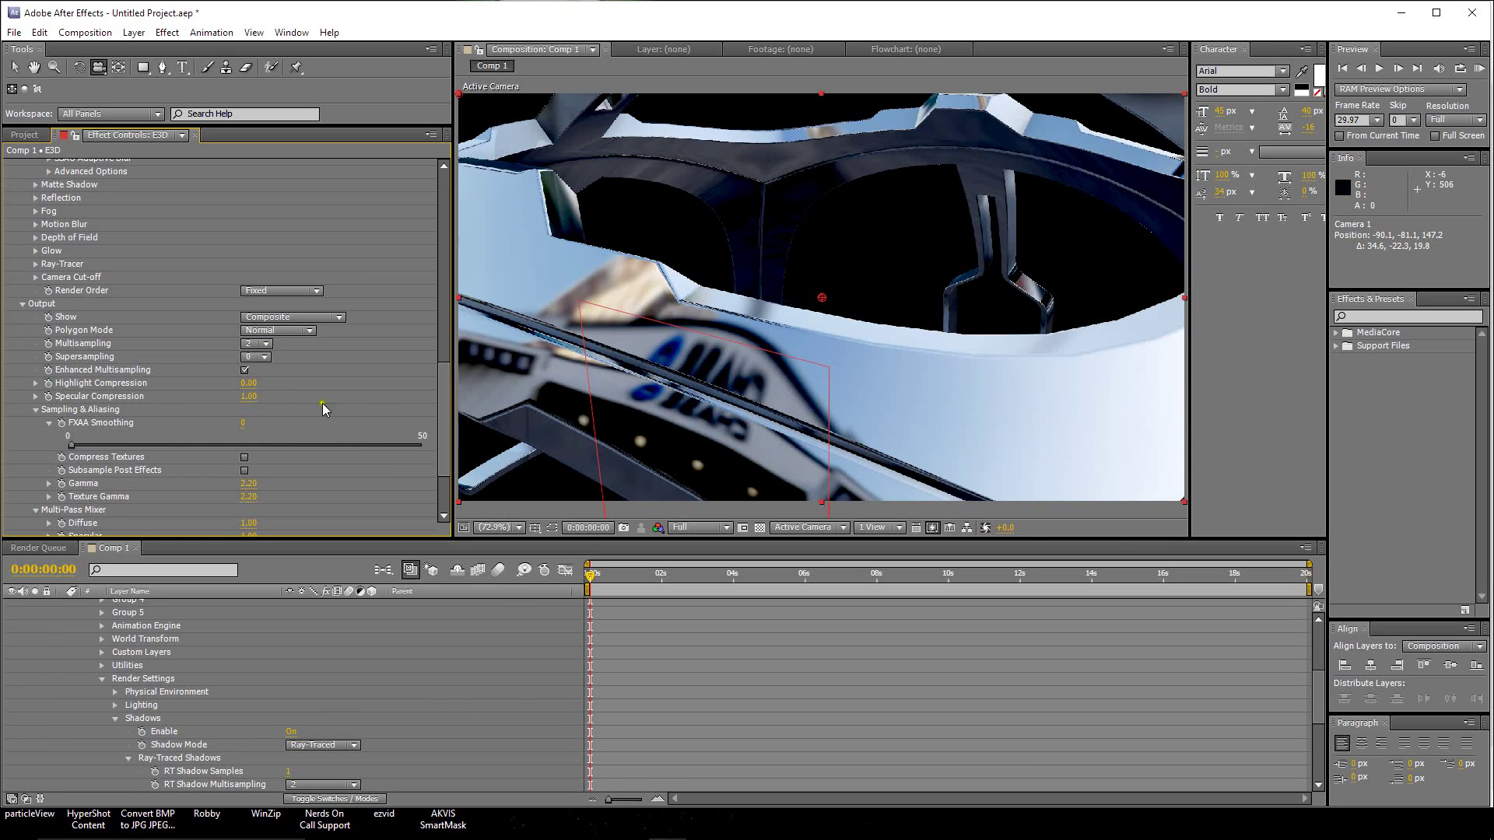
Step: Raise Element output to multisampling 8, supersampling 4 and FXAA Smoothing about 32
left_click(261, 345)
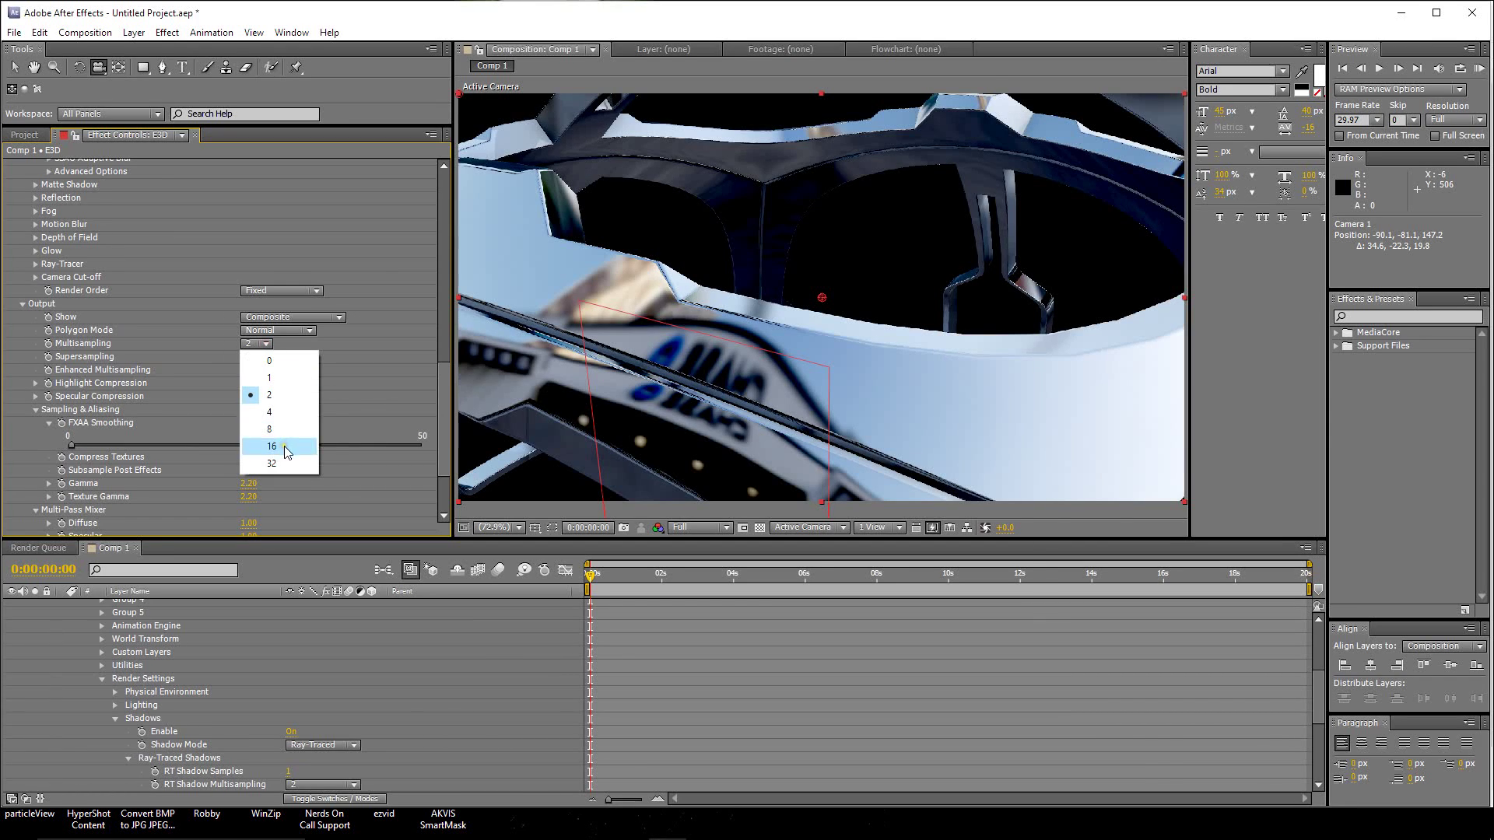
left_click(283, 427)
left_click(263, 361)
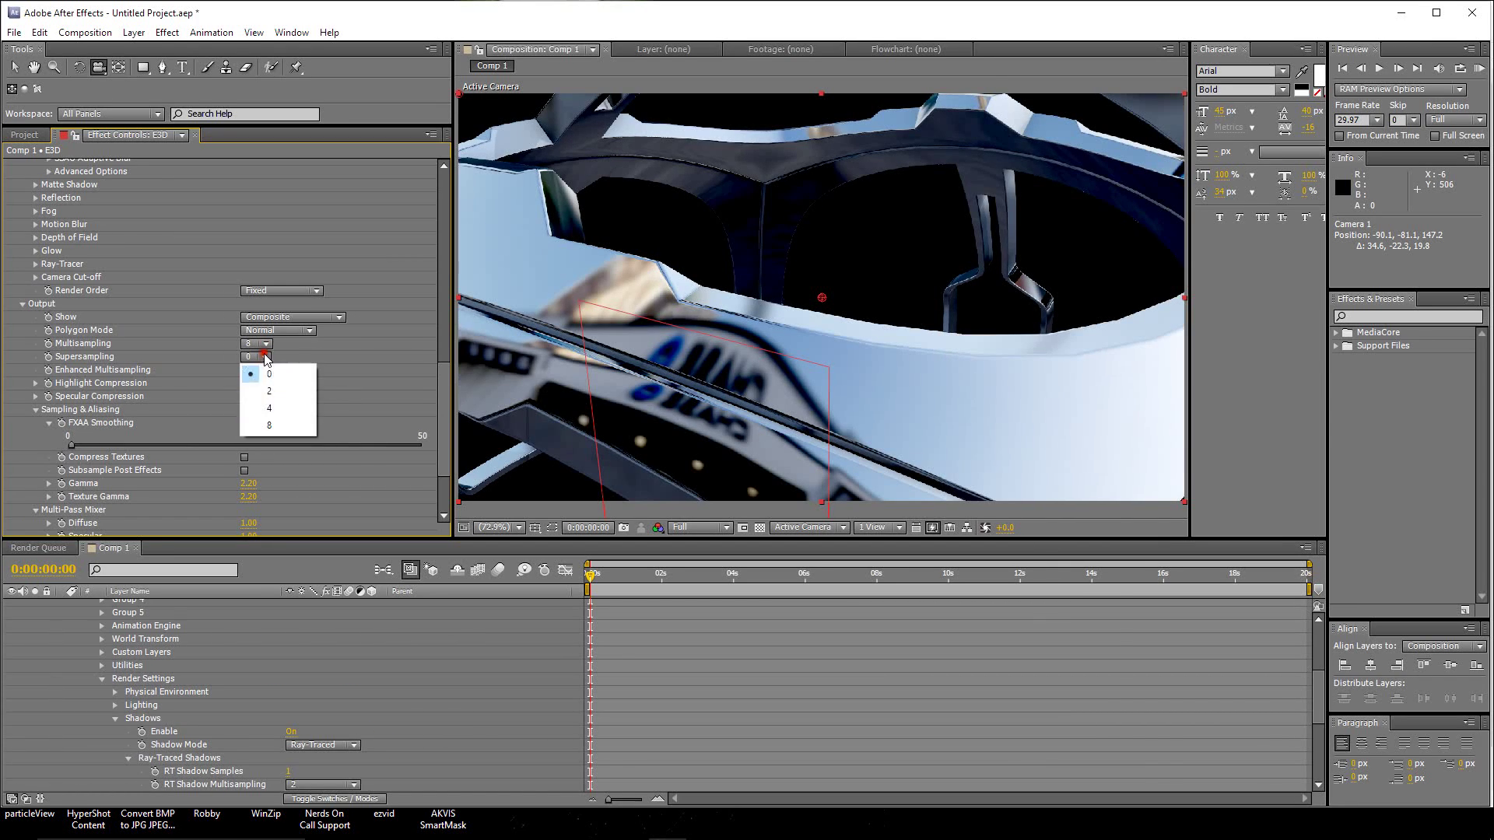
left_click(277, 413)
left_click_drag(69, 446, 297, 446)
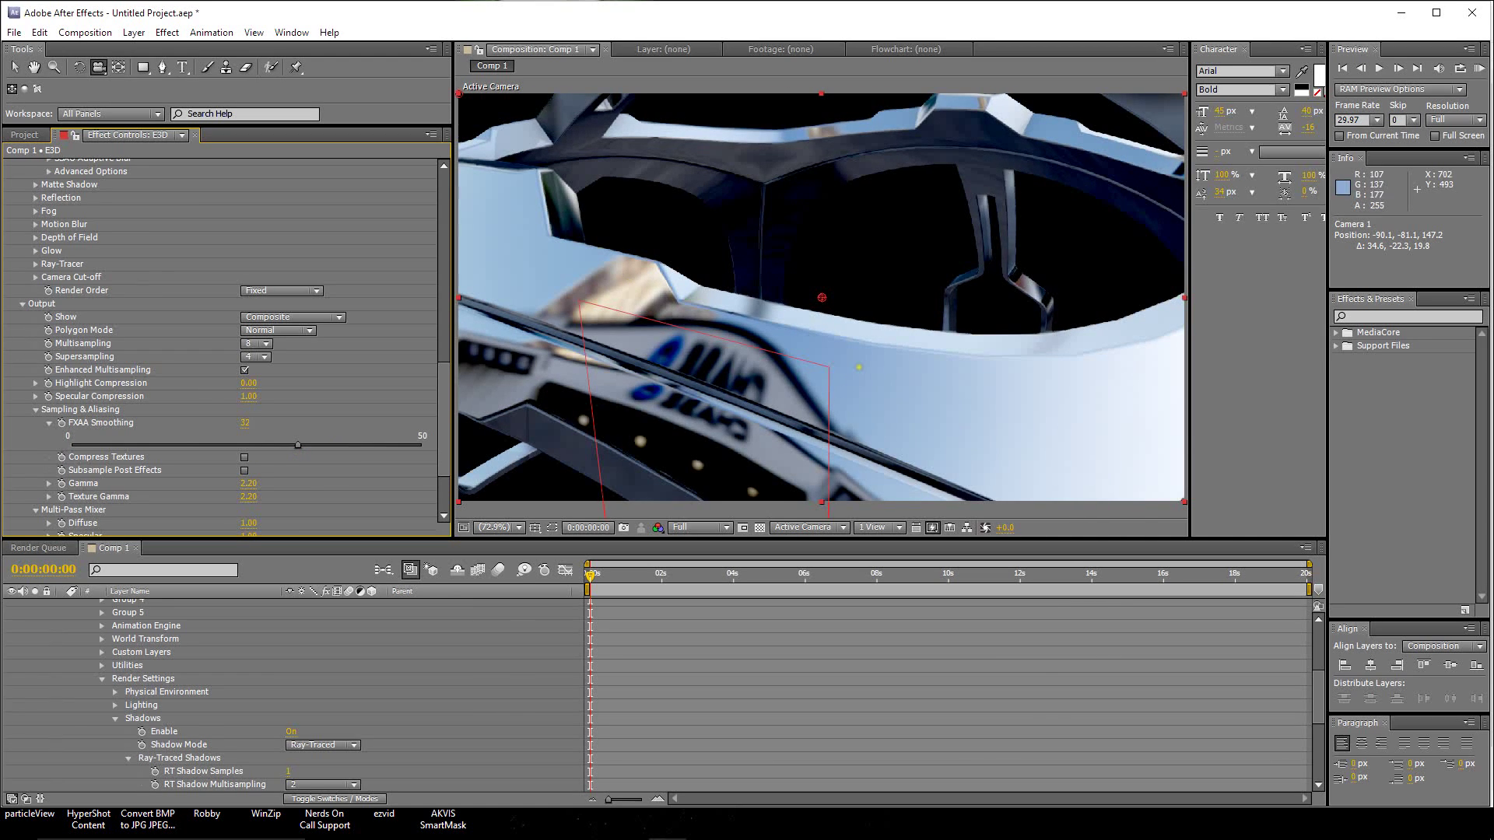
left_click_drag(819, 378, 853, 271)
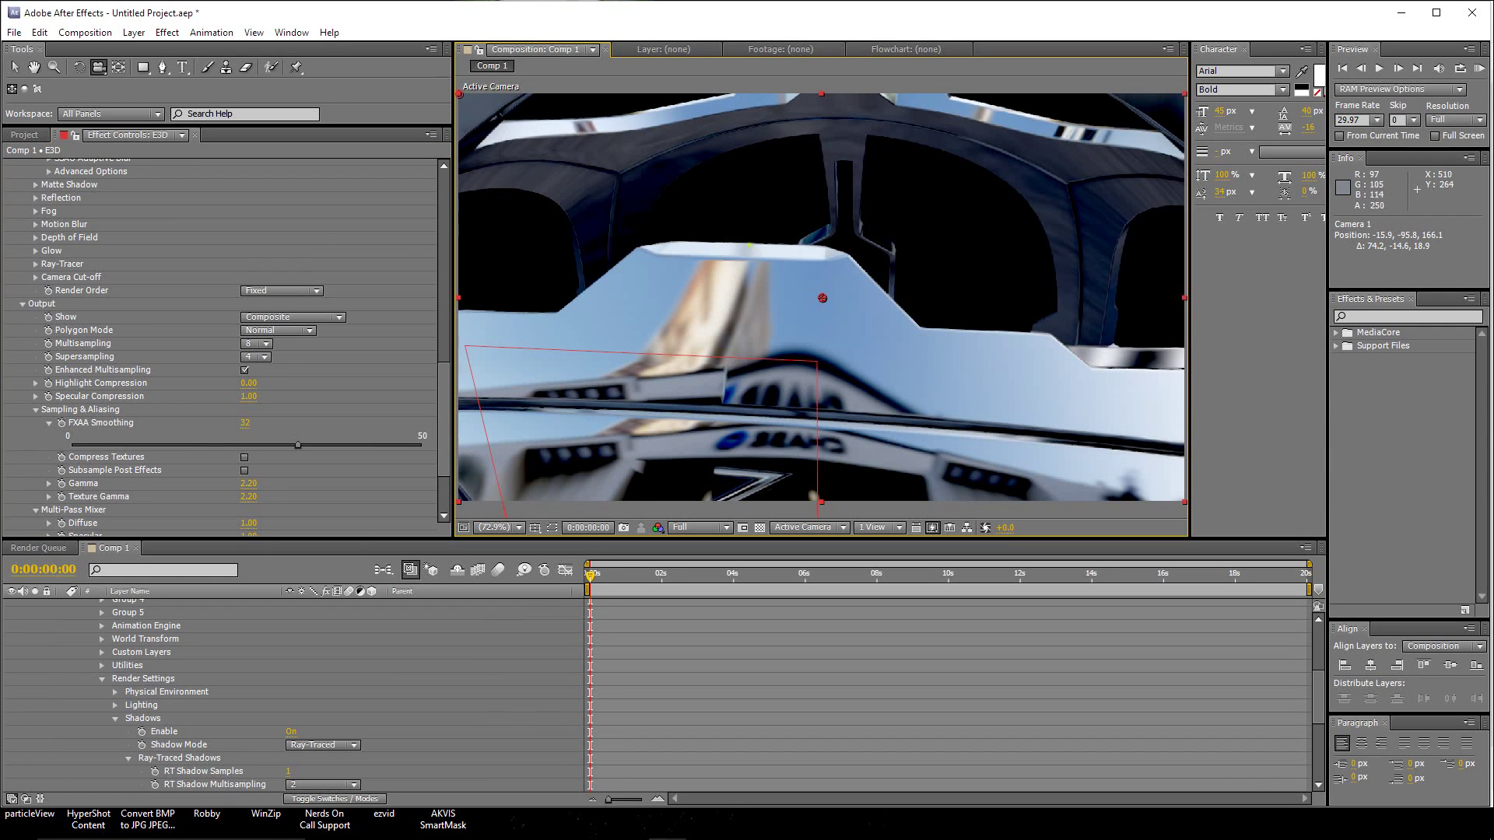
Step: Orbit Camera 1 to several new angles on the core's struts, then reopen Element 3D Scene Setup
left_click_drag(695, 217, 818, 306)
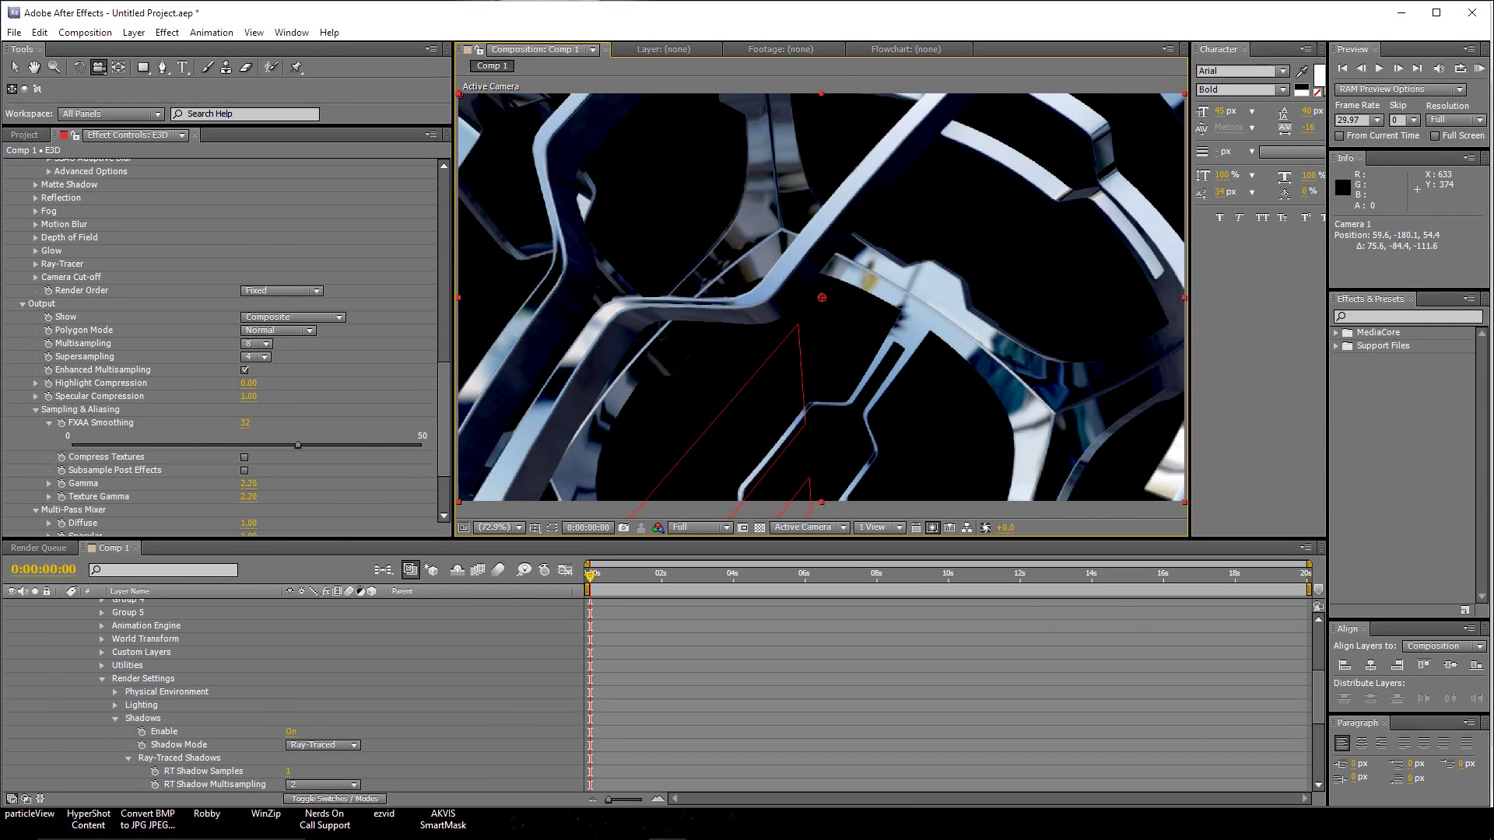
left_click_drag(960, 414, 847, 318)
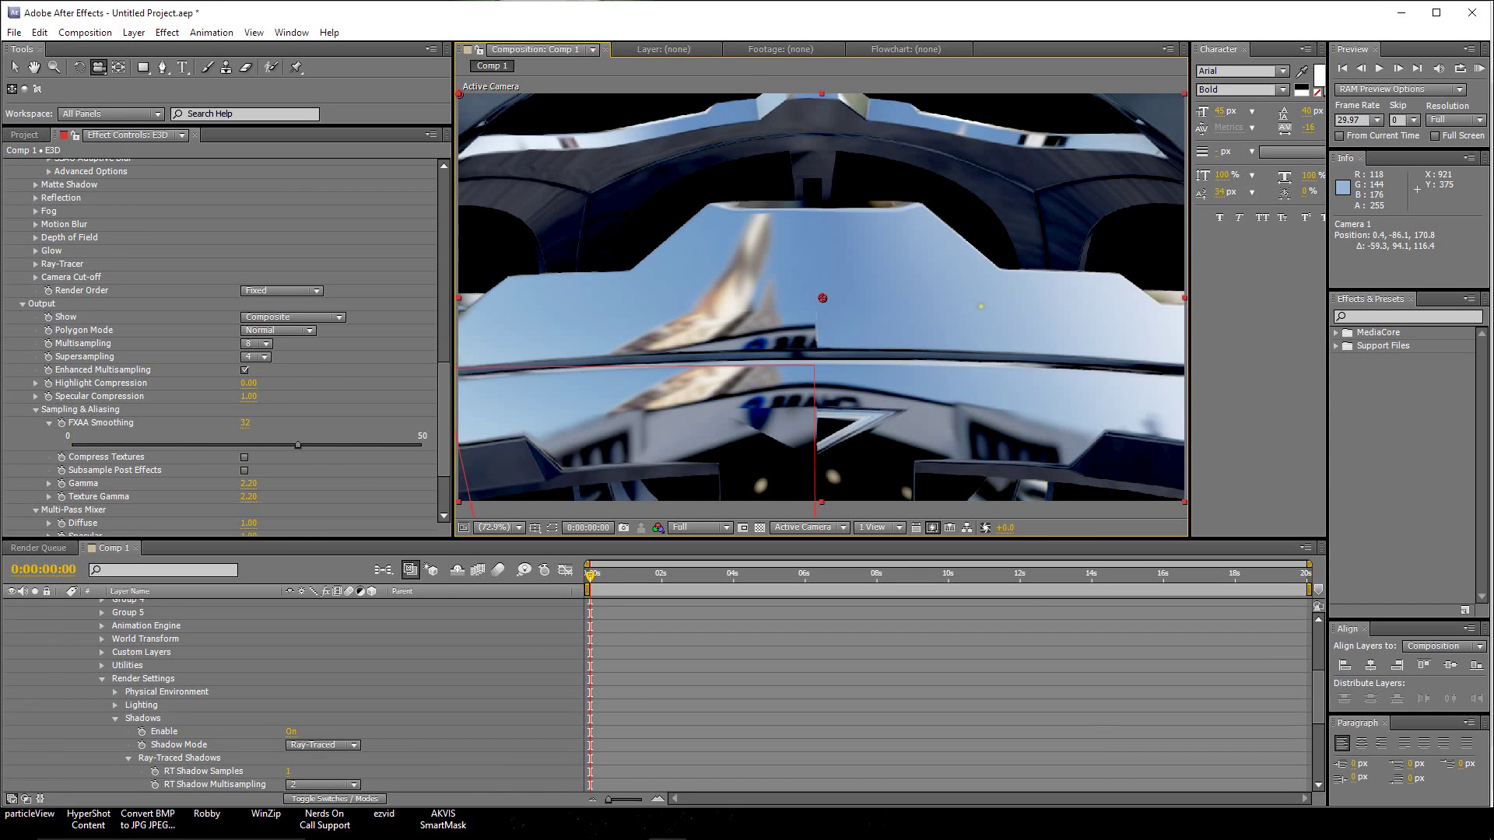
left_click_drag(982, 329, 869, 276)
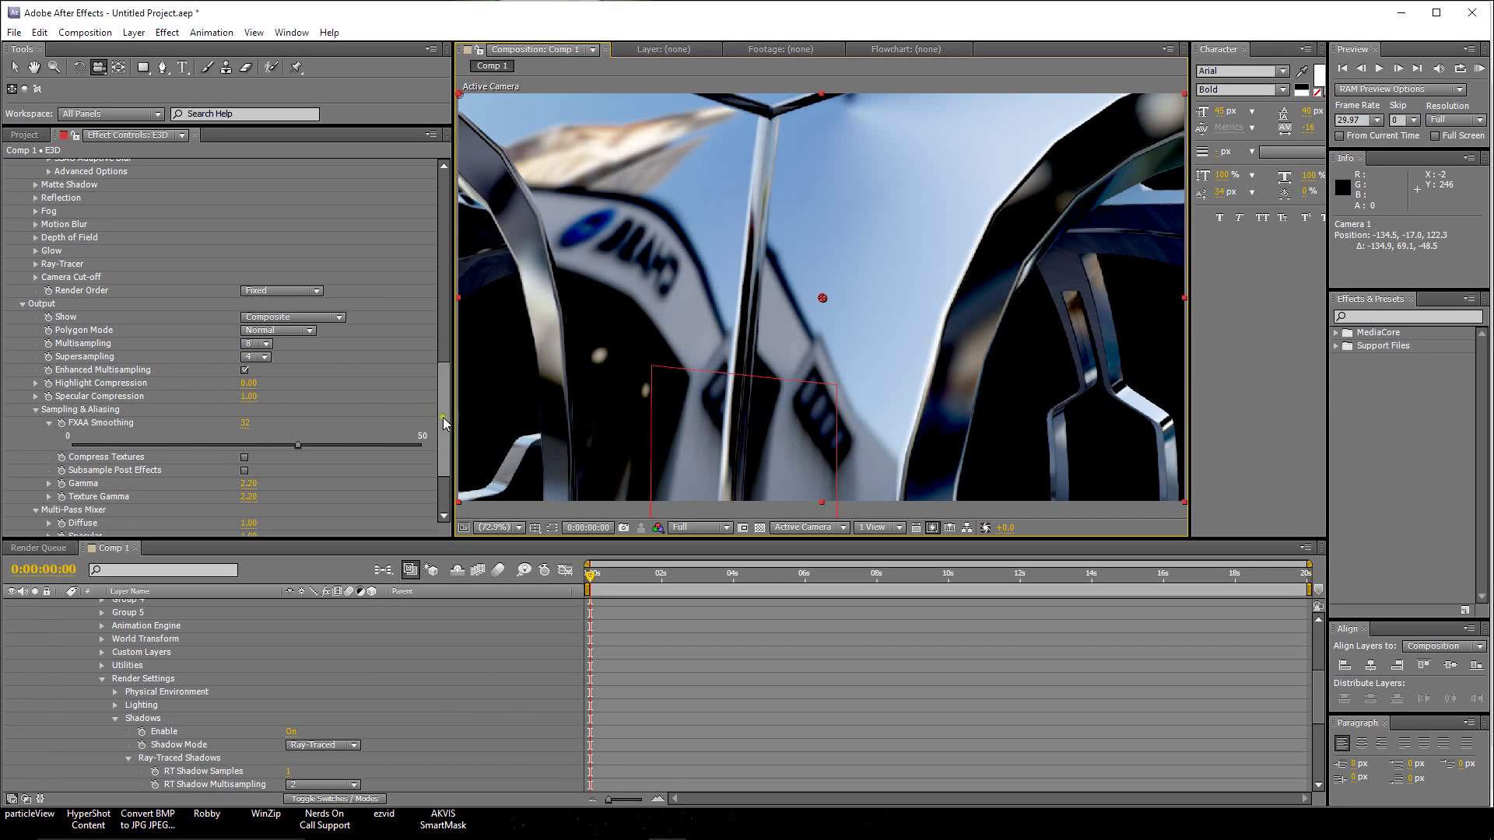
left_click_drag(437, 418, 437, 231)
left_click(72, 209)
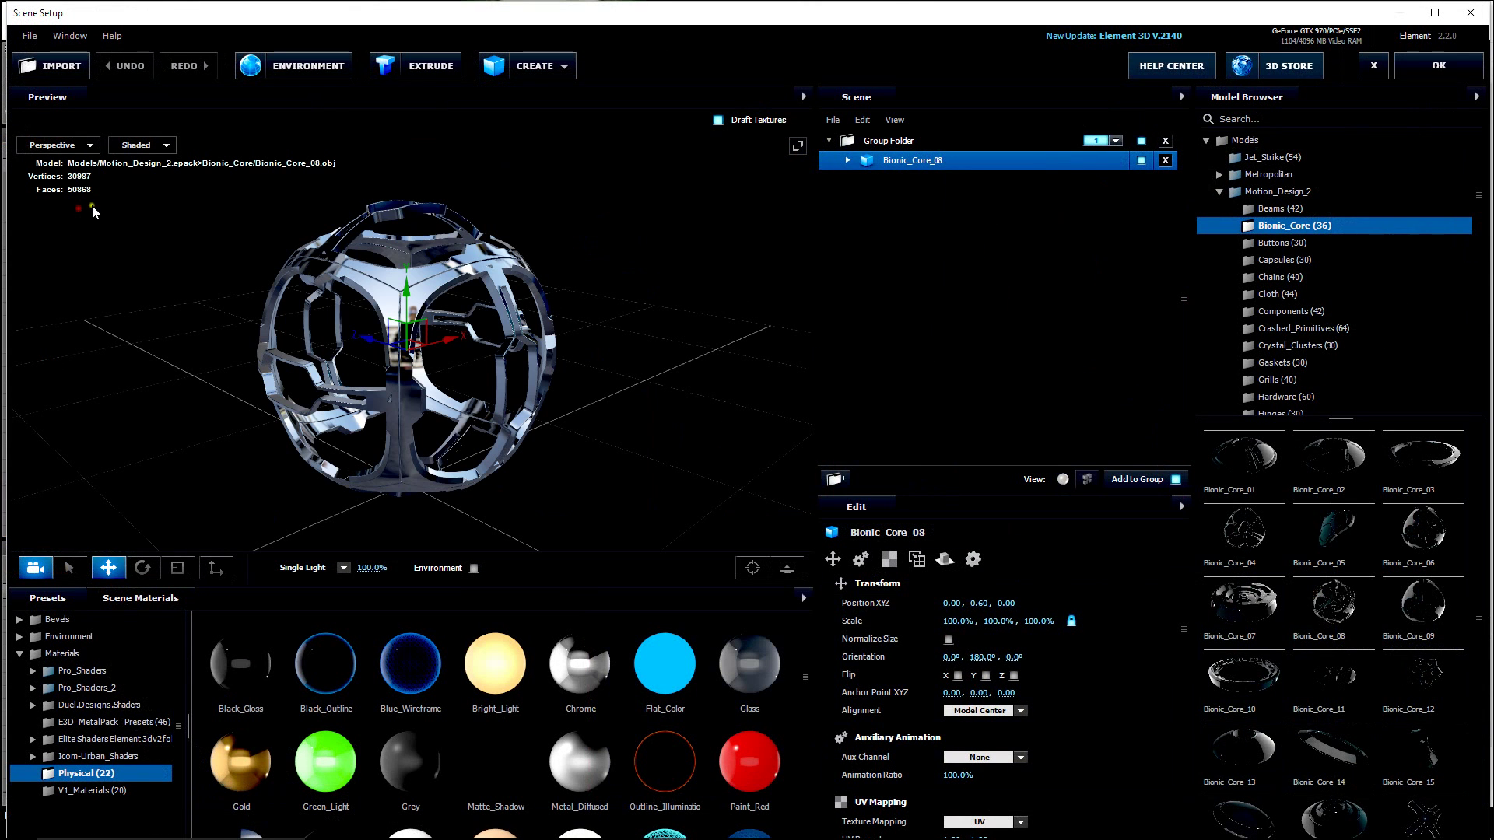
Step: Select the Bionic_Core_08 model and try a subdivision level of 2
left_click(471, 387)
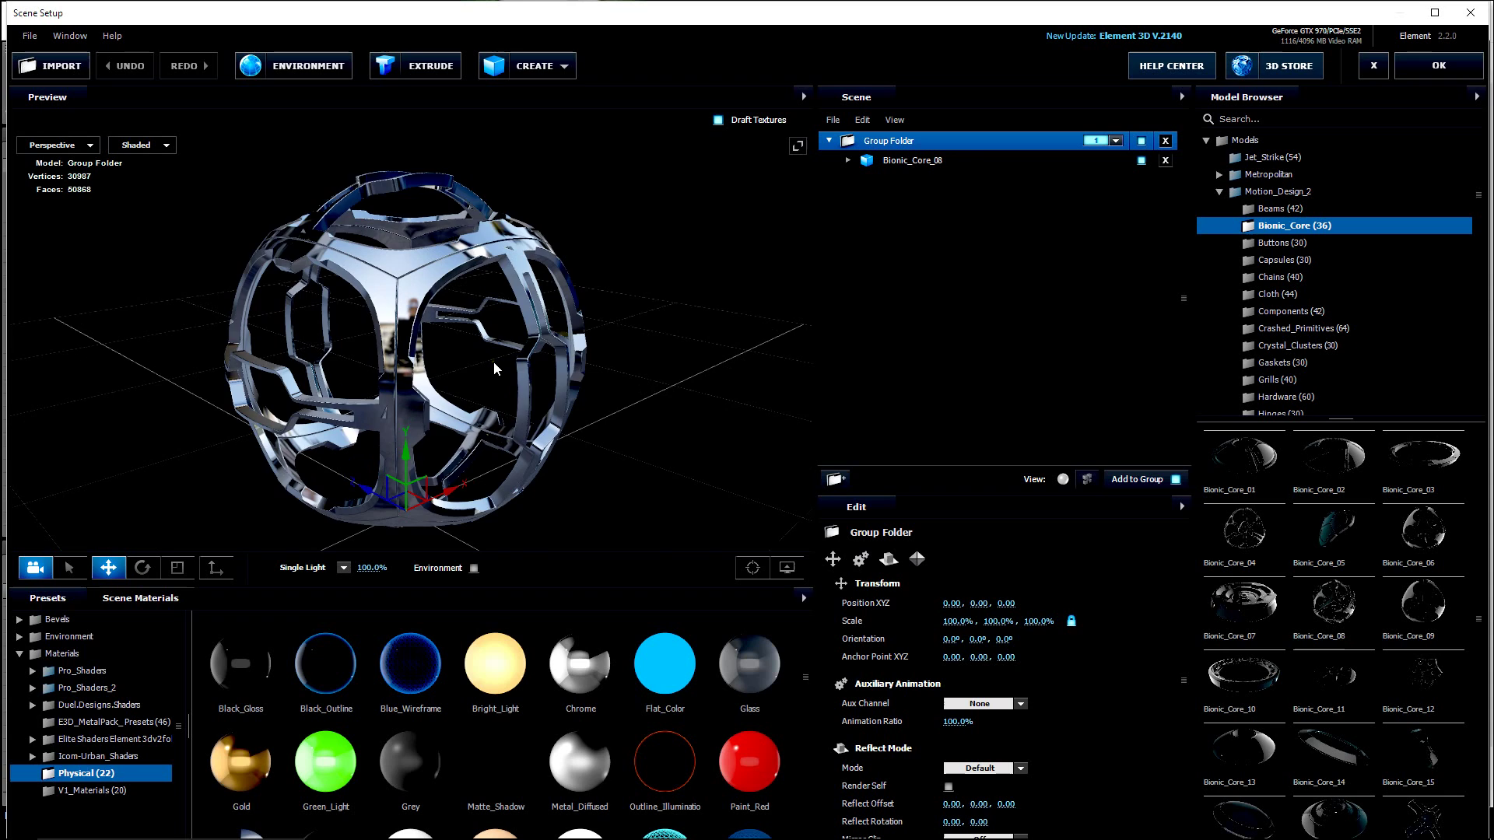
scroll(493, 361, "up", 10)
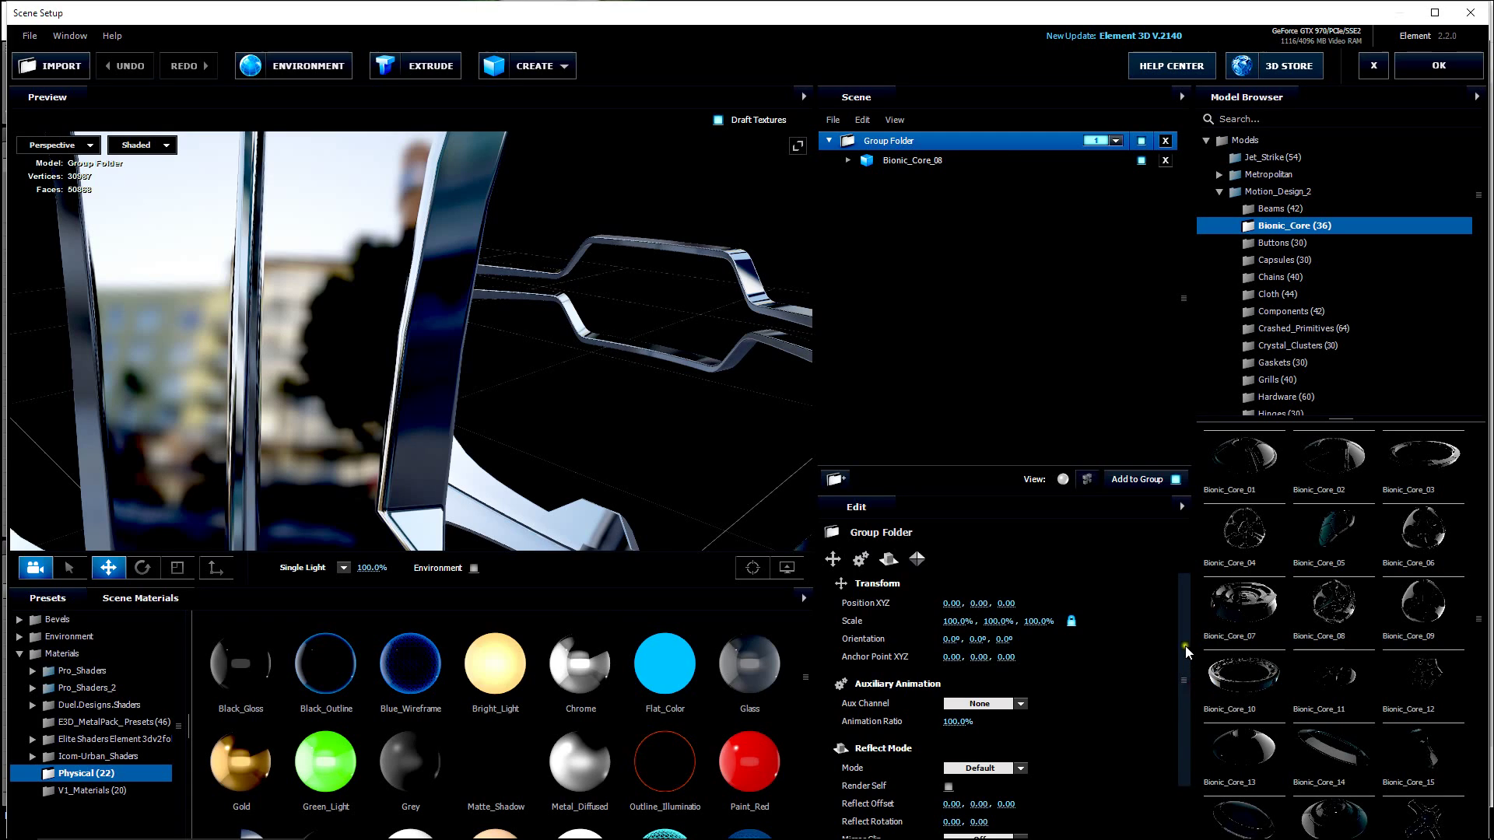
scroll(1186, 652, "down", 2)
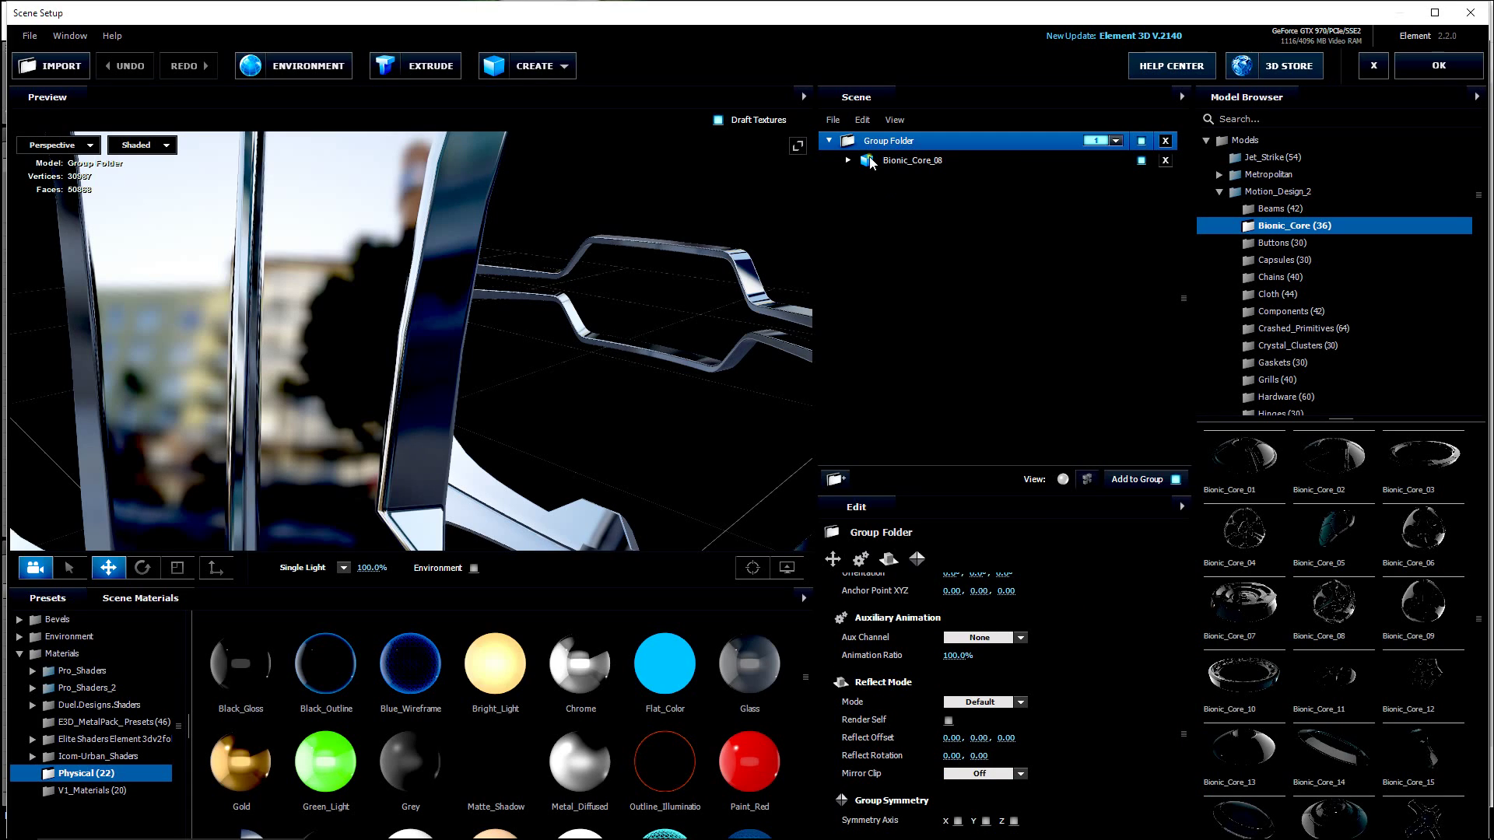
left_click(895, 160)
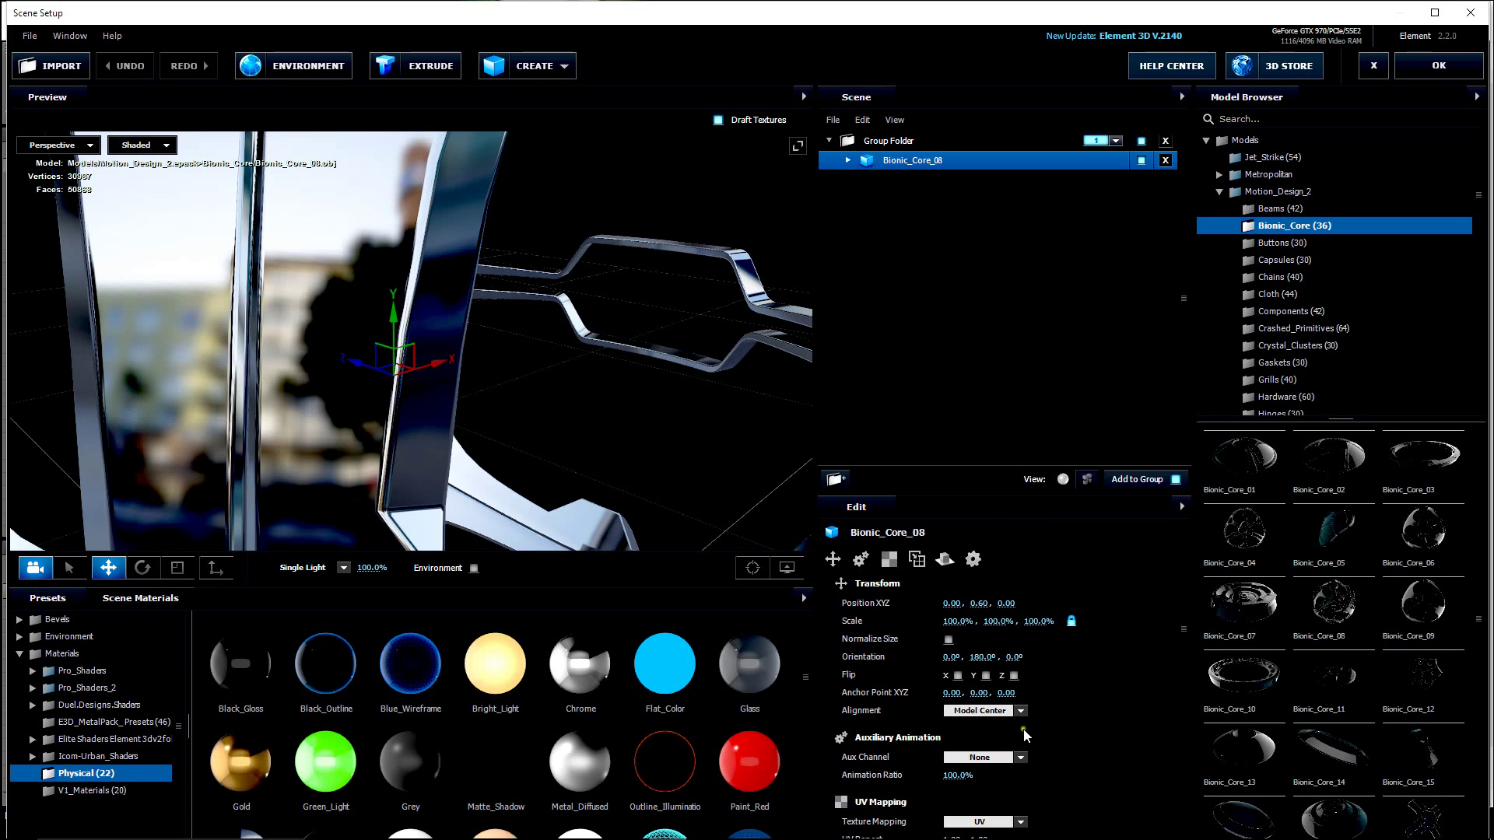
scroll(1181, 647, "down", 4)
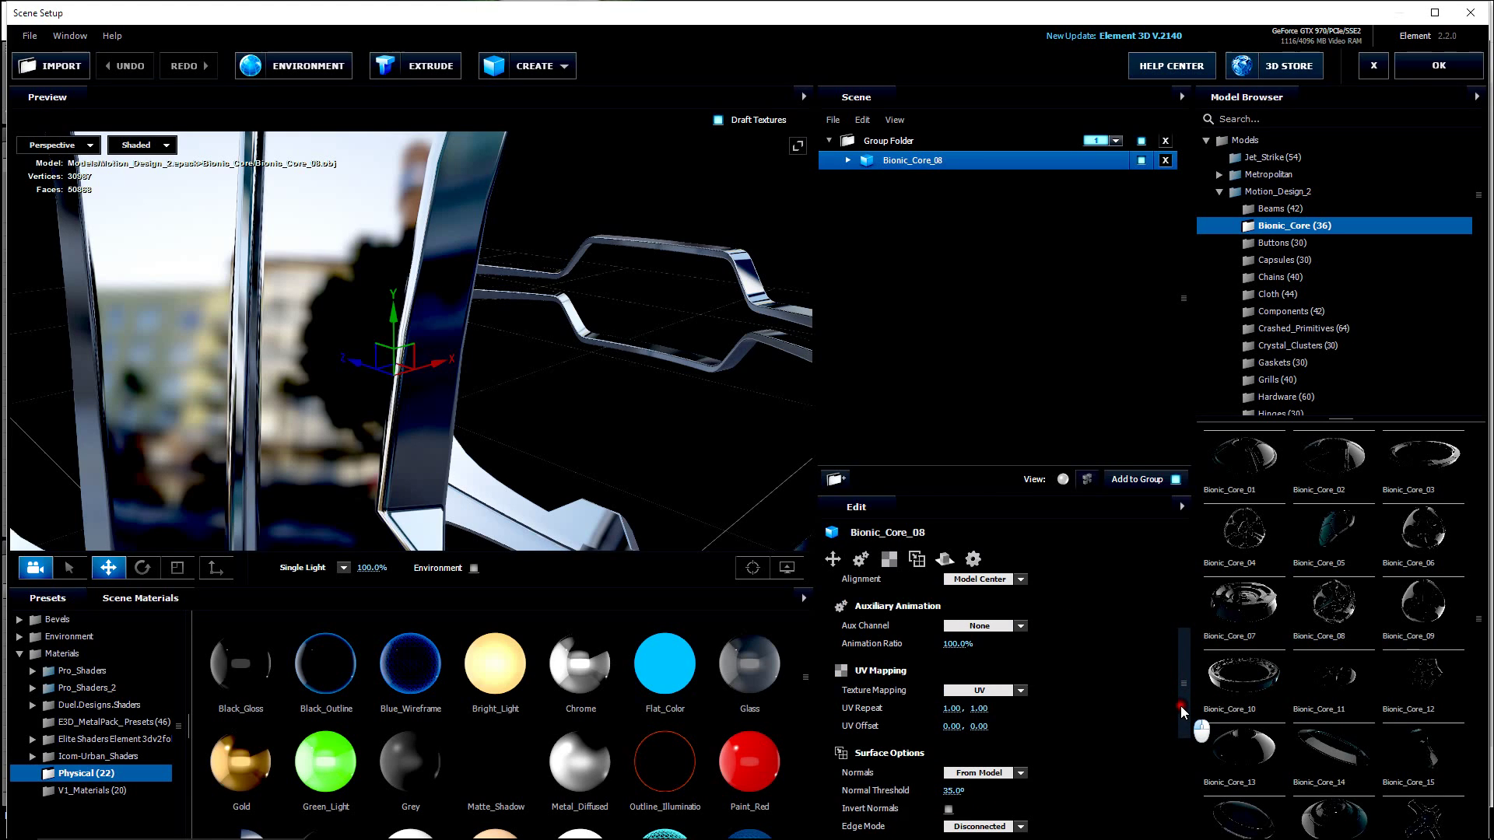
scroll(1181, 712, "down", 5)
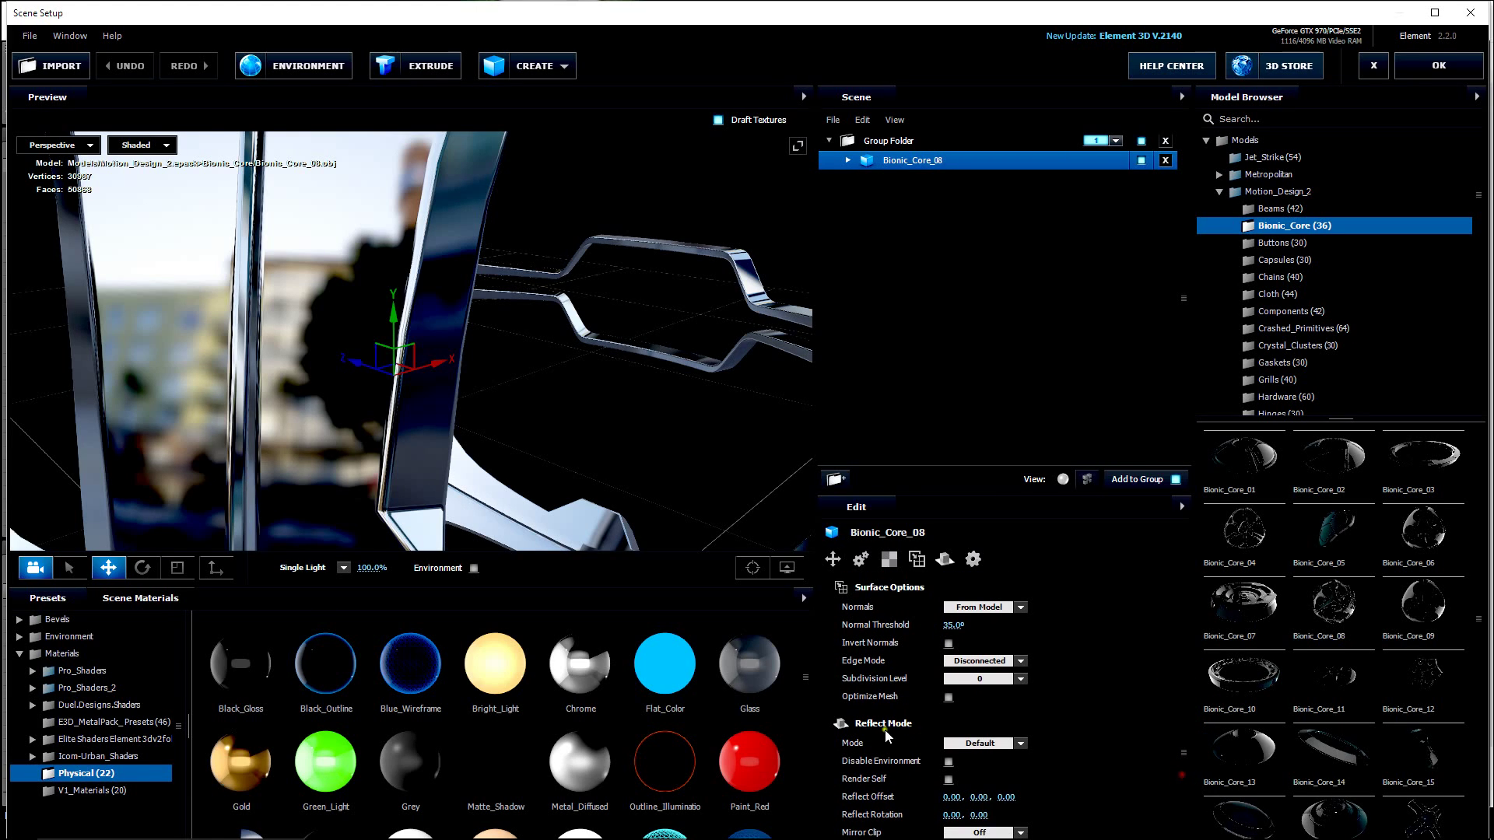
left_click(1018, 680)
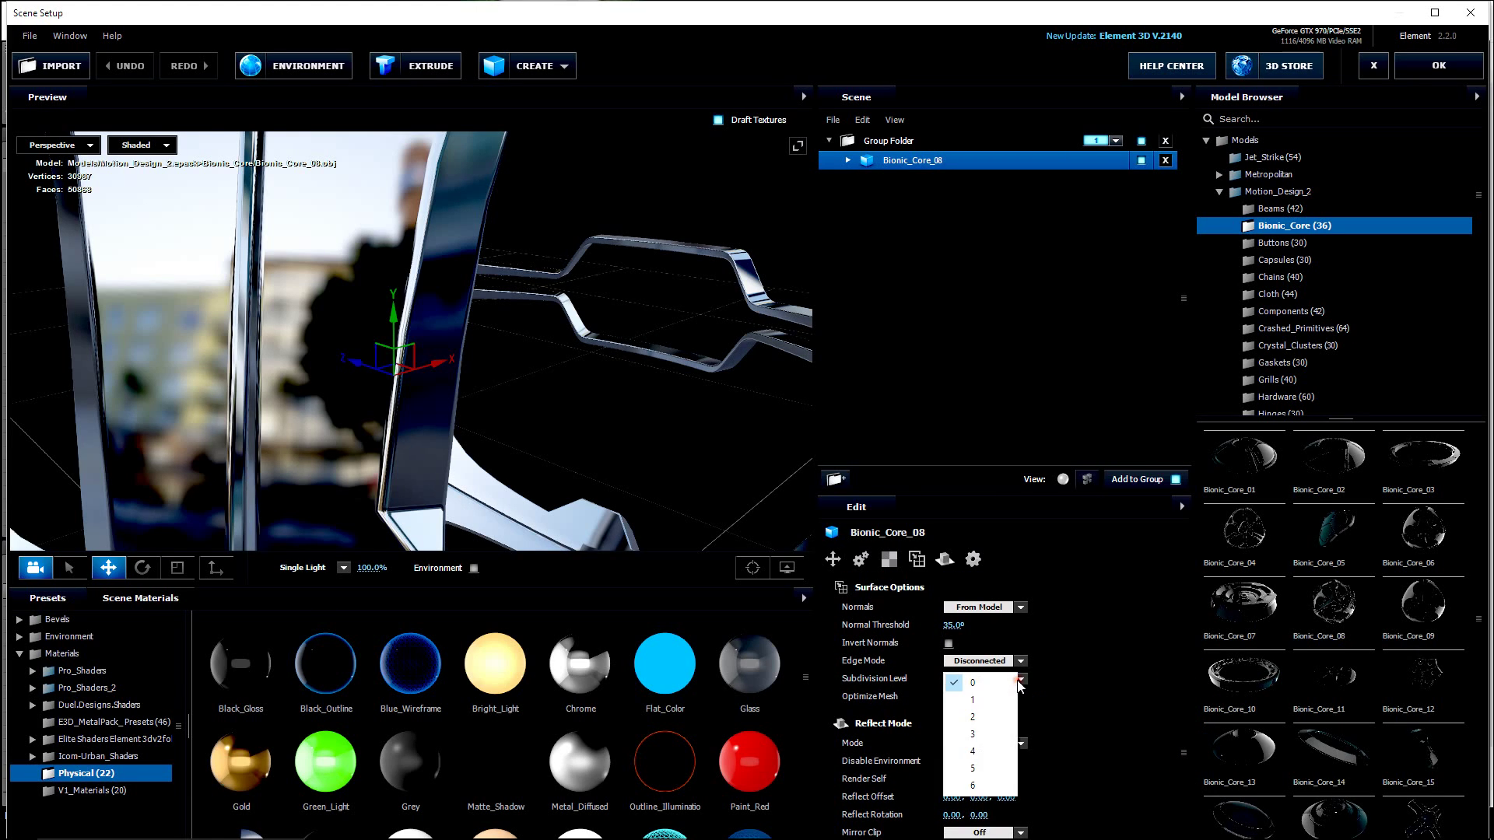
left_click(988, 717)
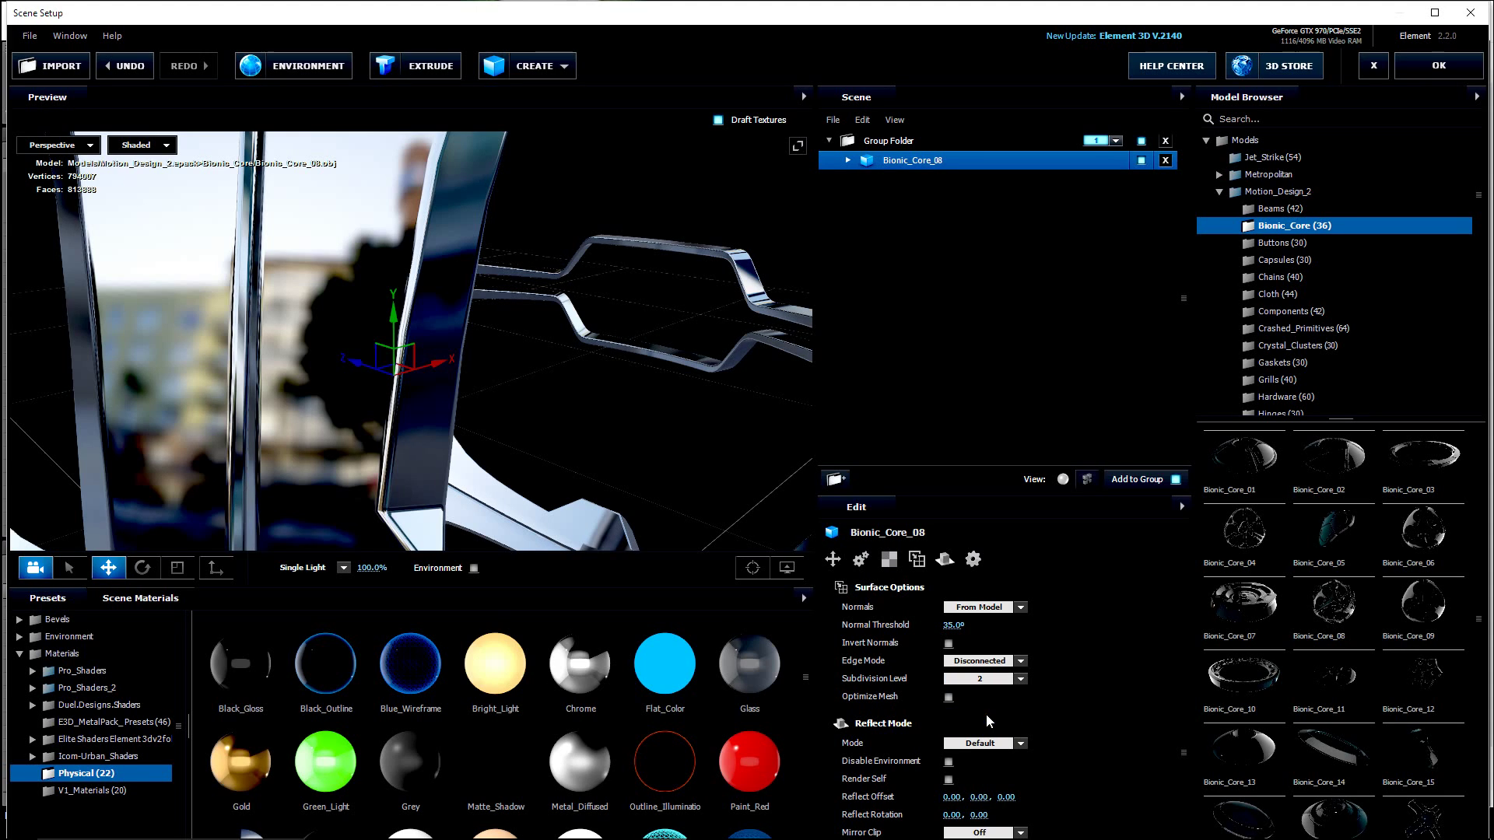
Step: Switch the preview to wireframe, set subdivision level to 4, and apply with OK
left_click(142, 146)
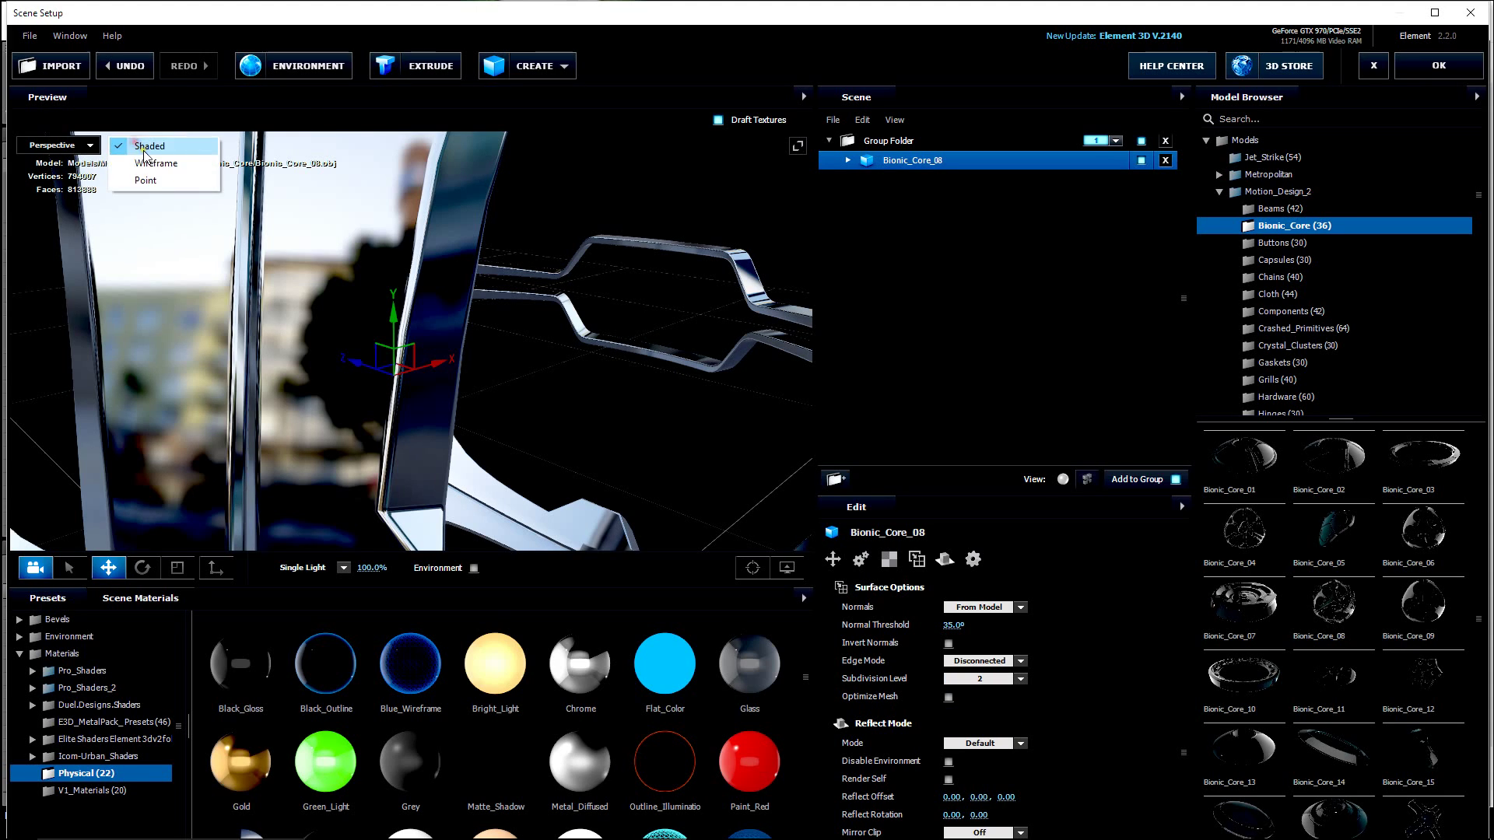
left_click(157, 163)
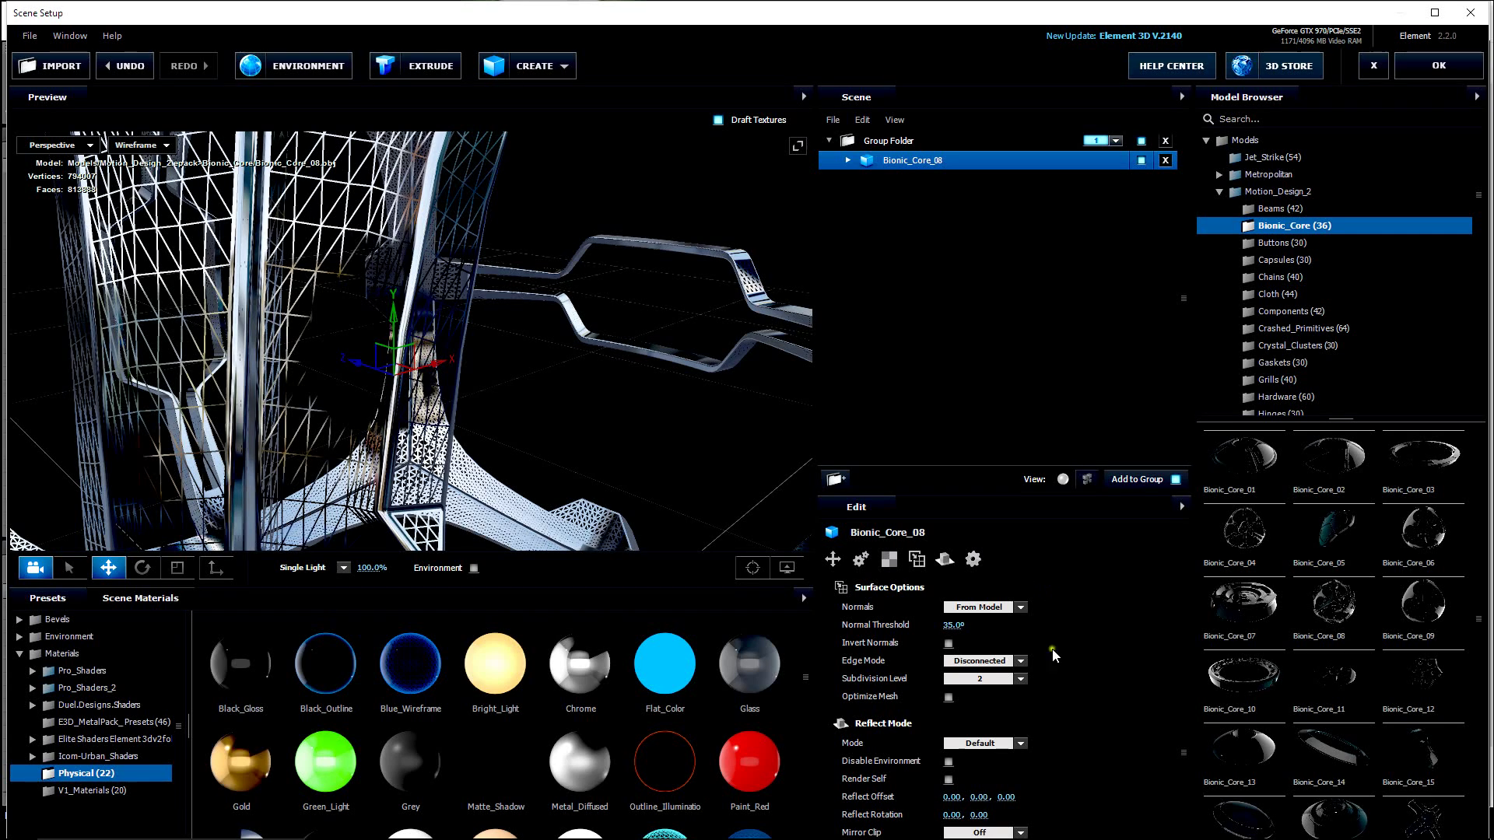
left_click(1019, 680)
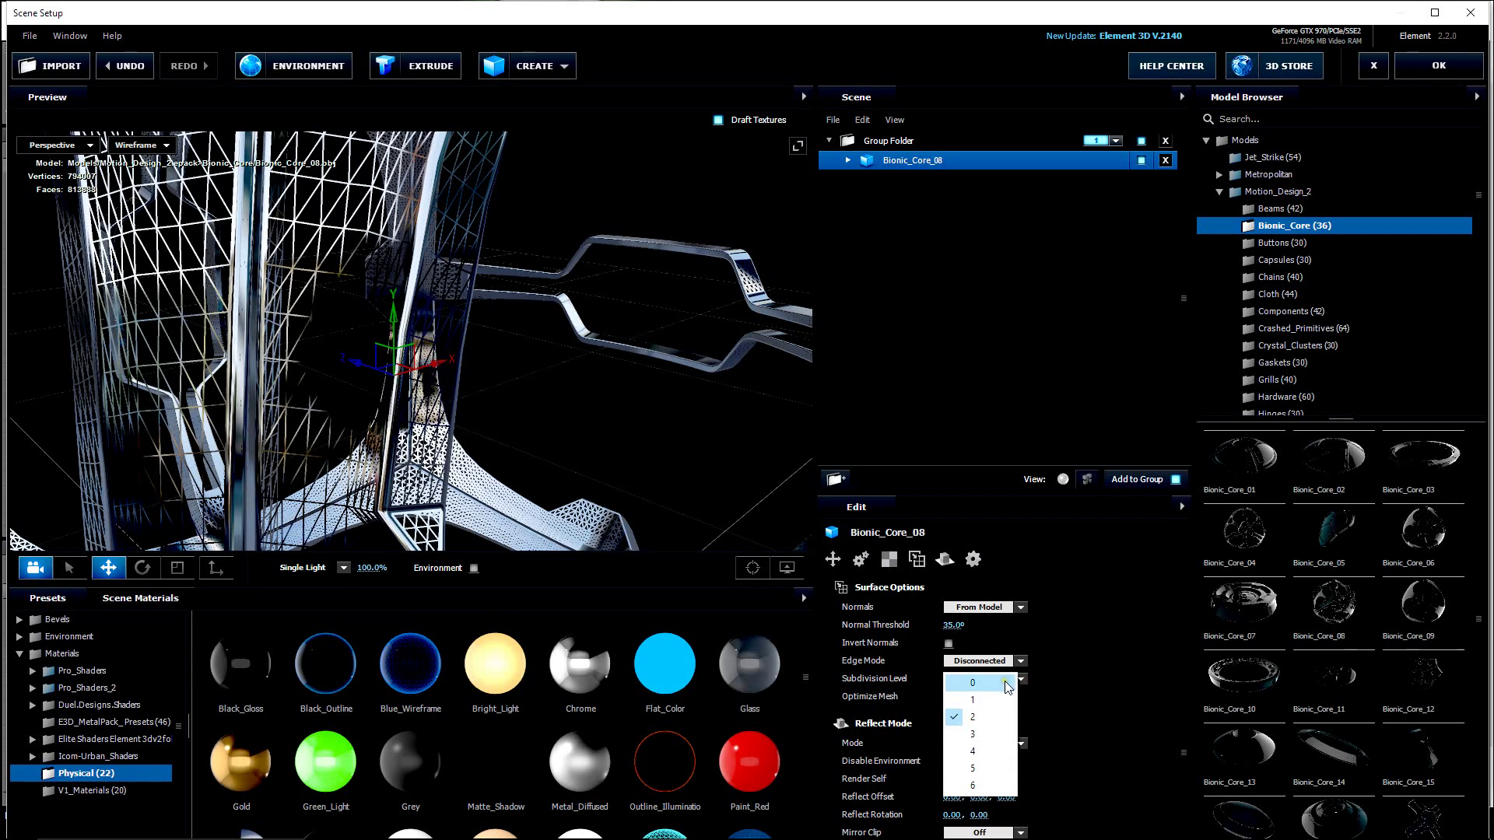
left_click(1007, 685)
left_click(1021, 680)
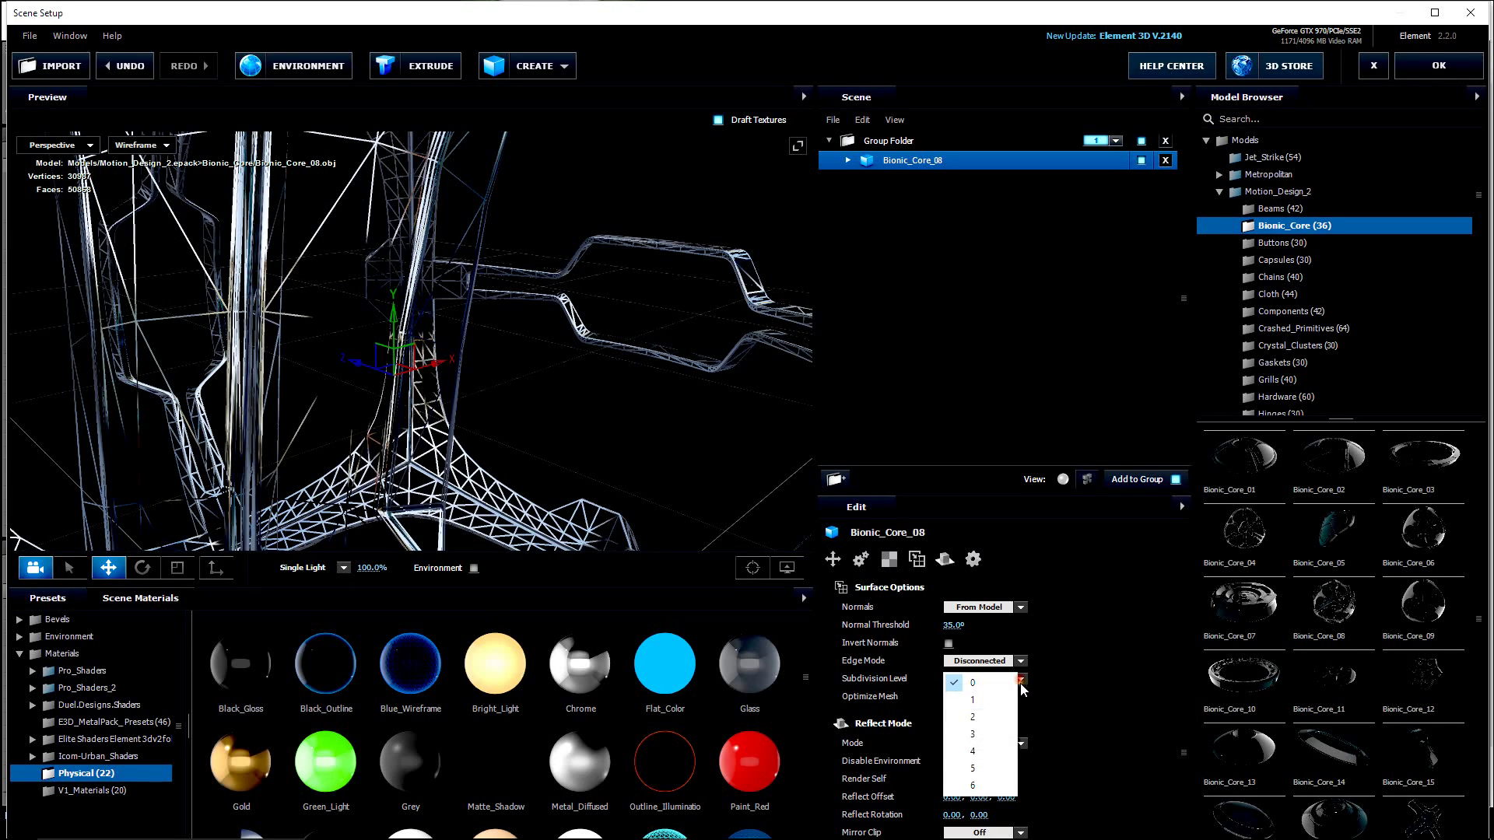
left_click(986, 752)
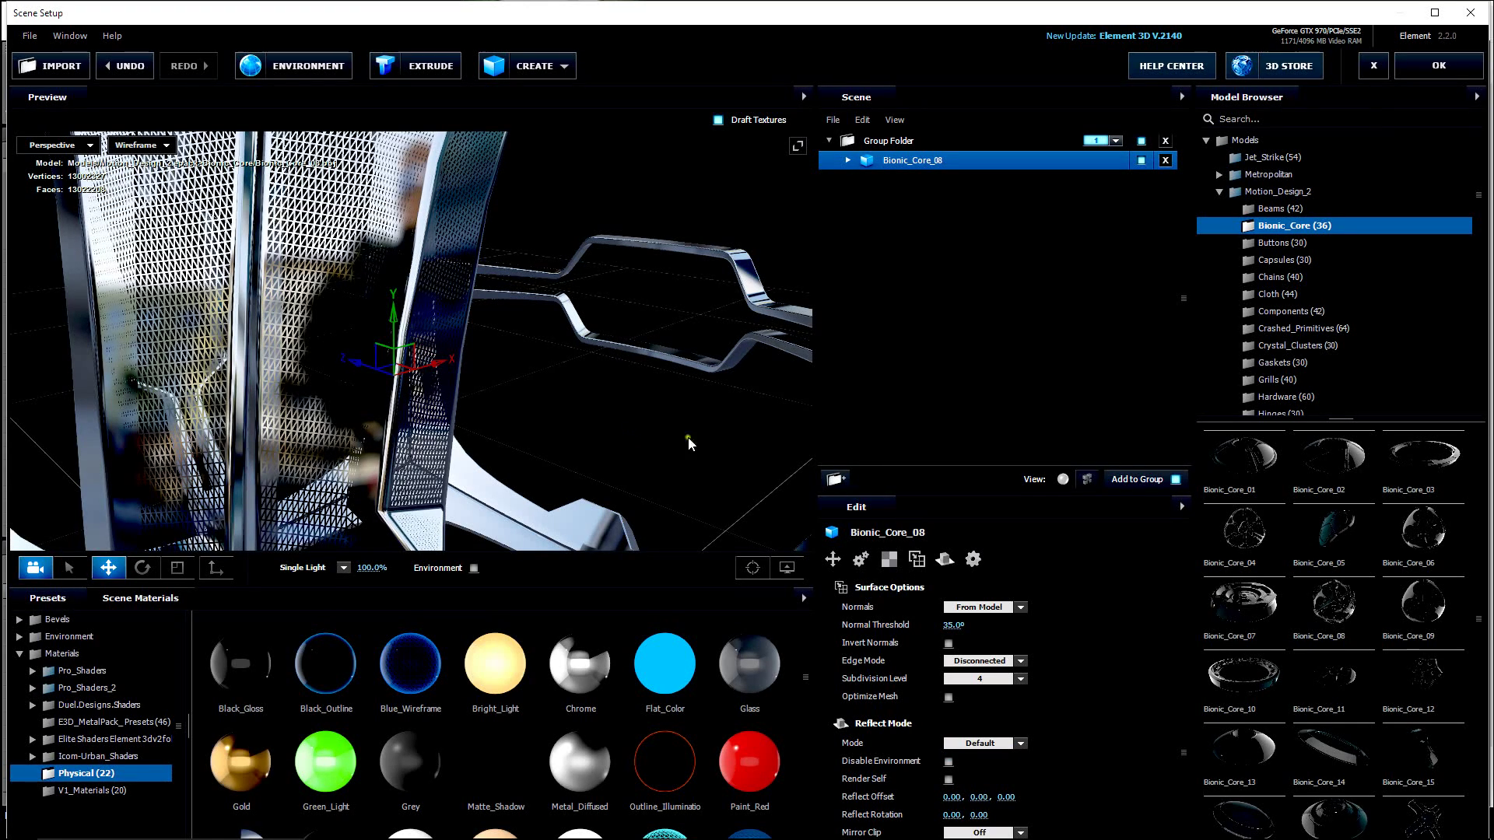
left_click(1439, 67)
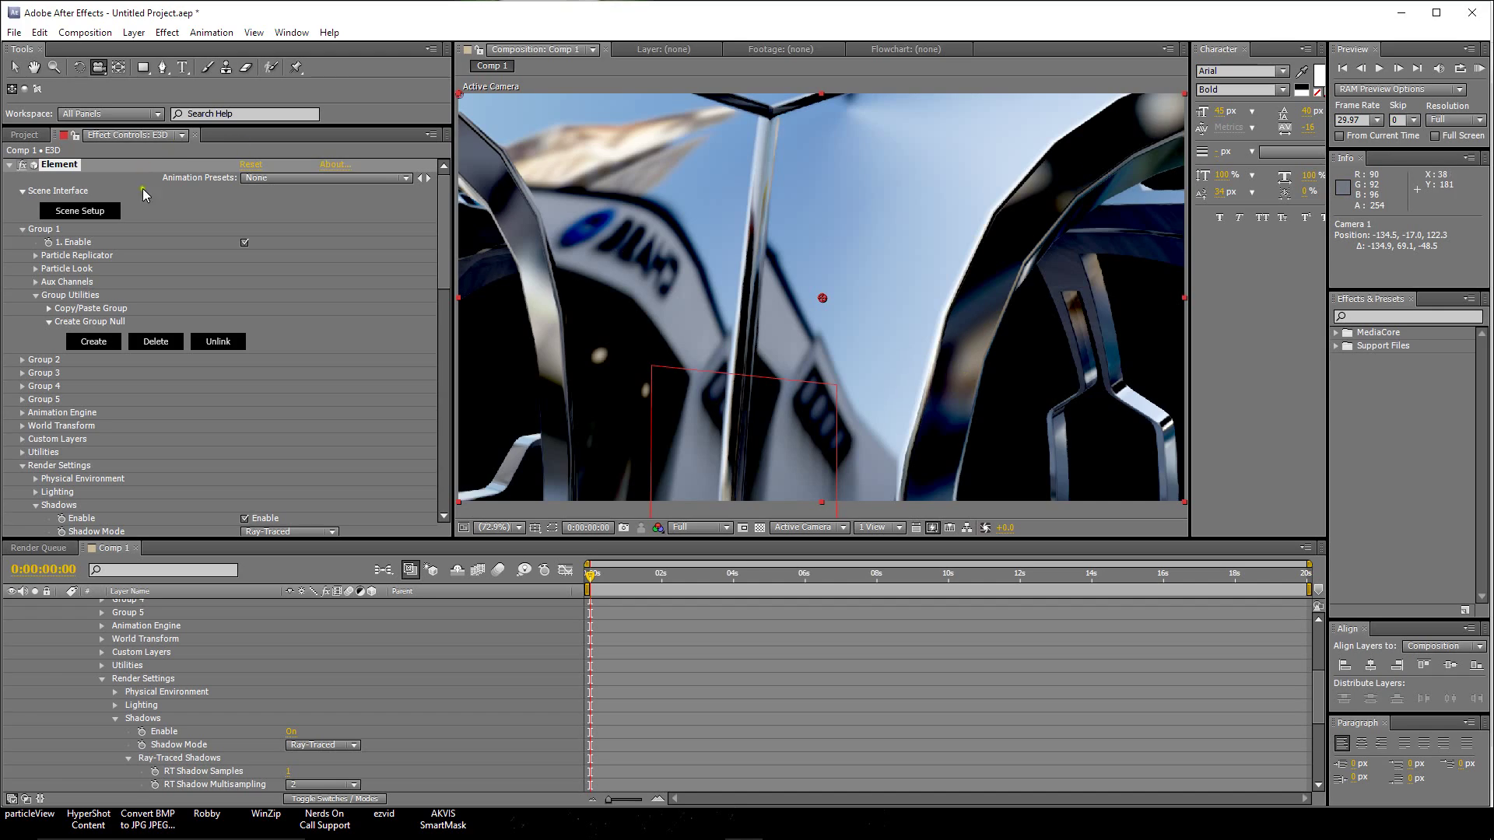
Step: In Scene Setup, set Bionic_Core_08's subdivision level to 1 and confirm with OK
left_click(92, 211)
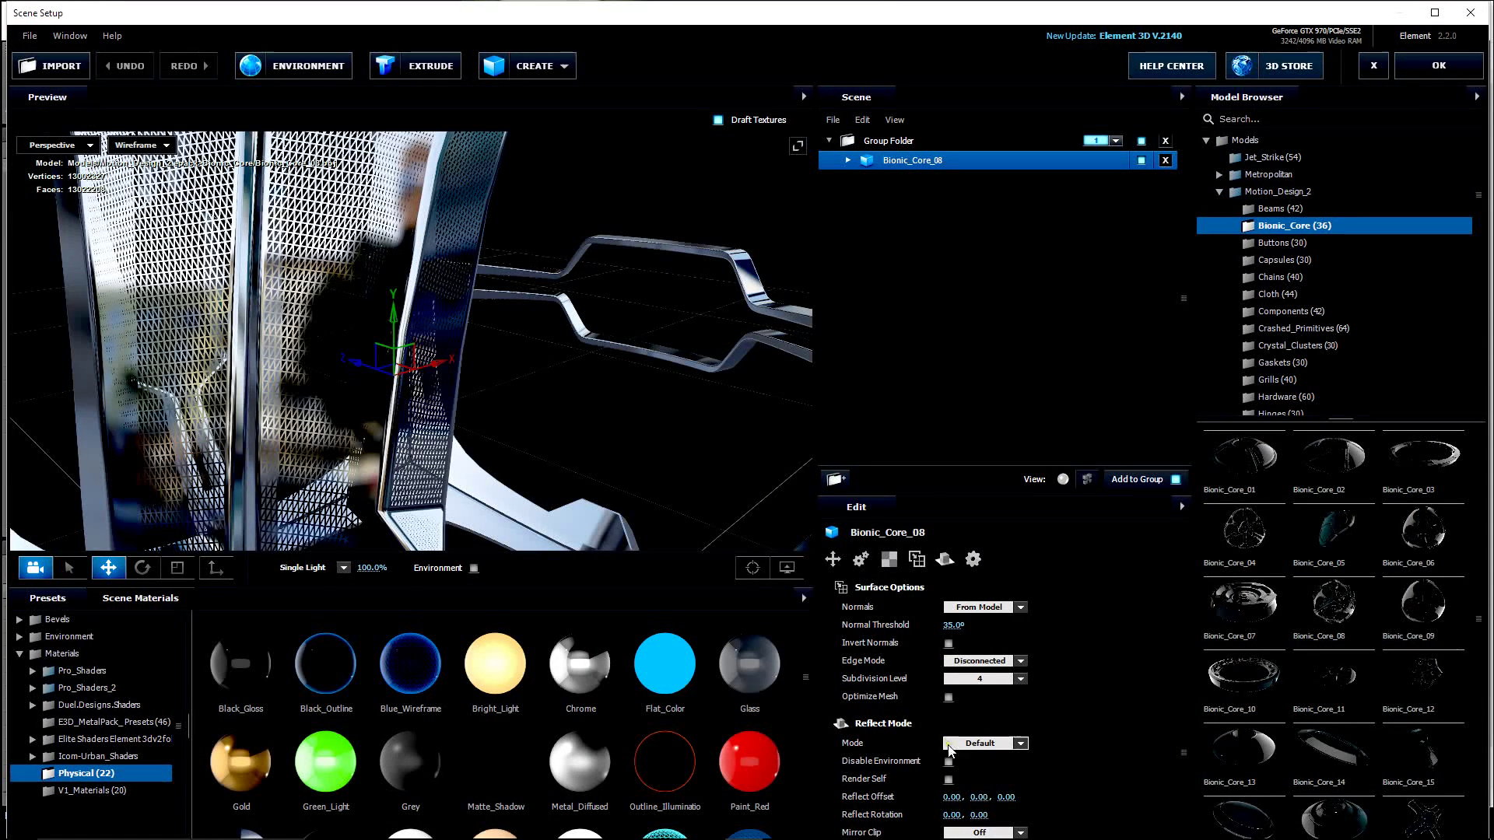
left_click(986, 679)
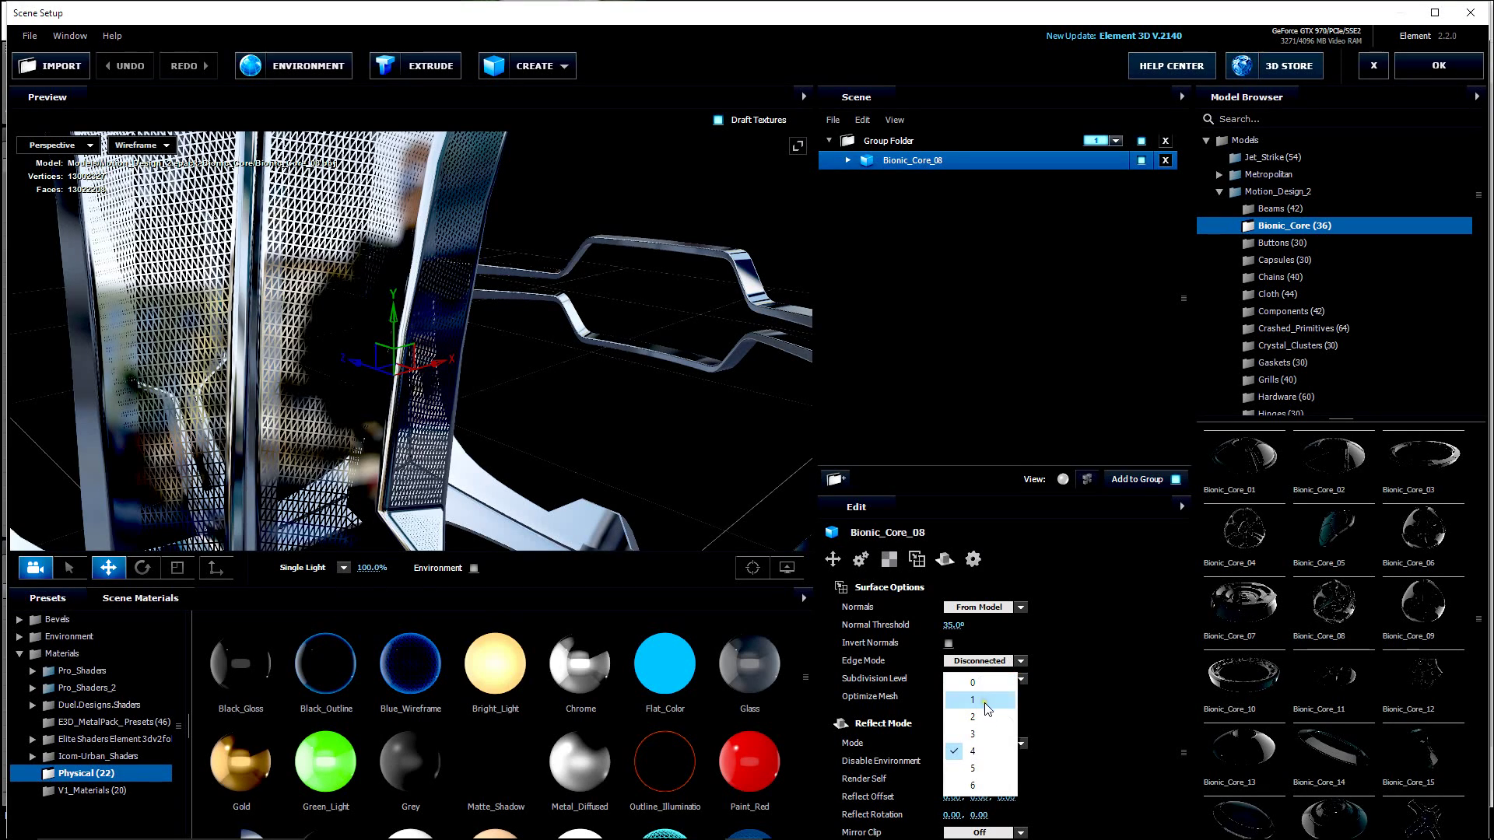
left_click(984, 700)
left_click(1439, 66)
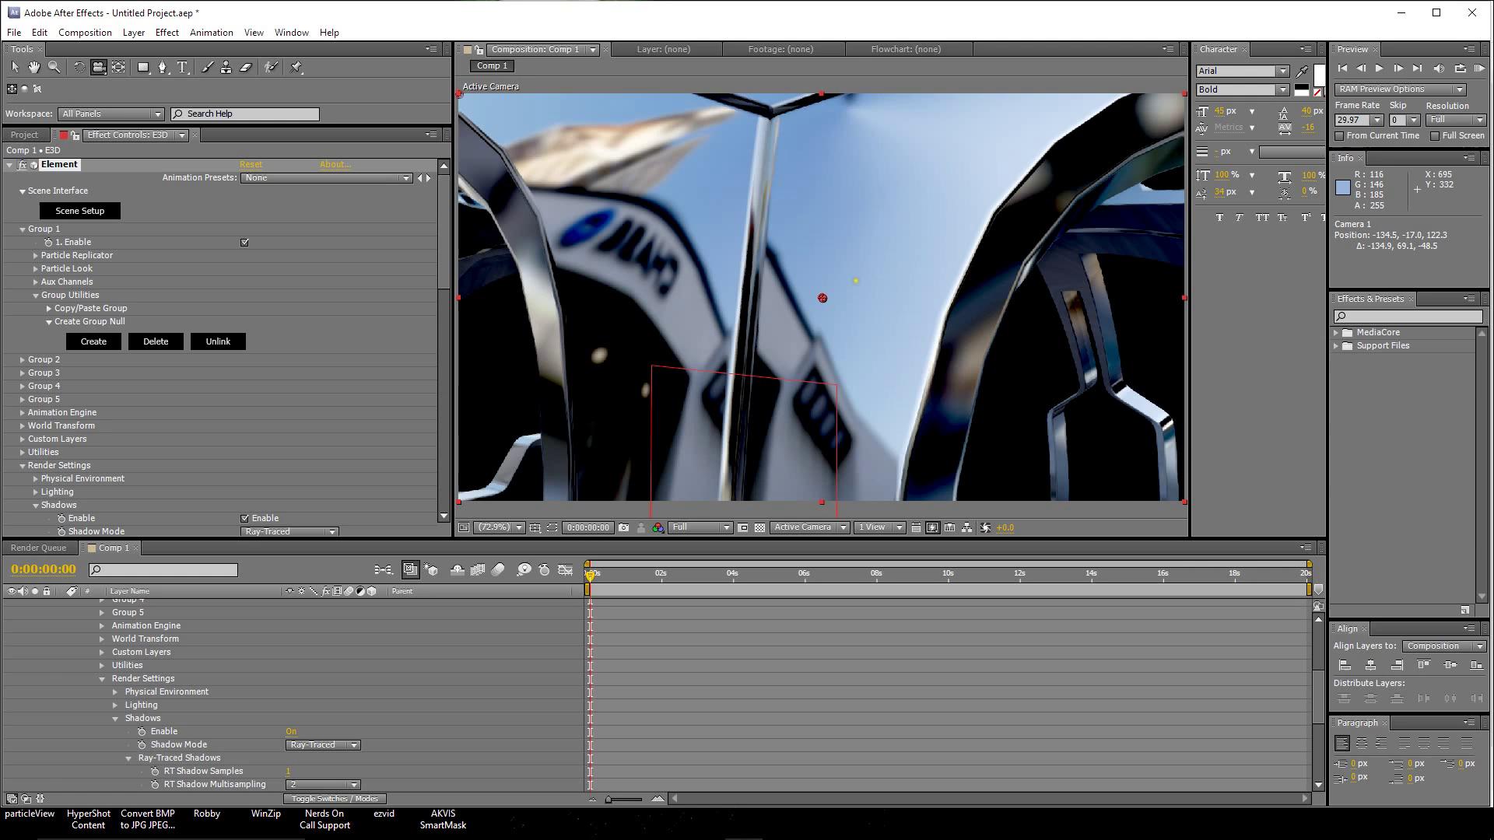
Step: Orbit Camera 1 to a close-up of the curved chrome bands and scroll Effect Controls to Output
mouse_move(696, 283)
left_mouse_down()
mouse_move(739, 312)
mouse_move(710, 270)
left_mouse_up()
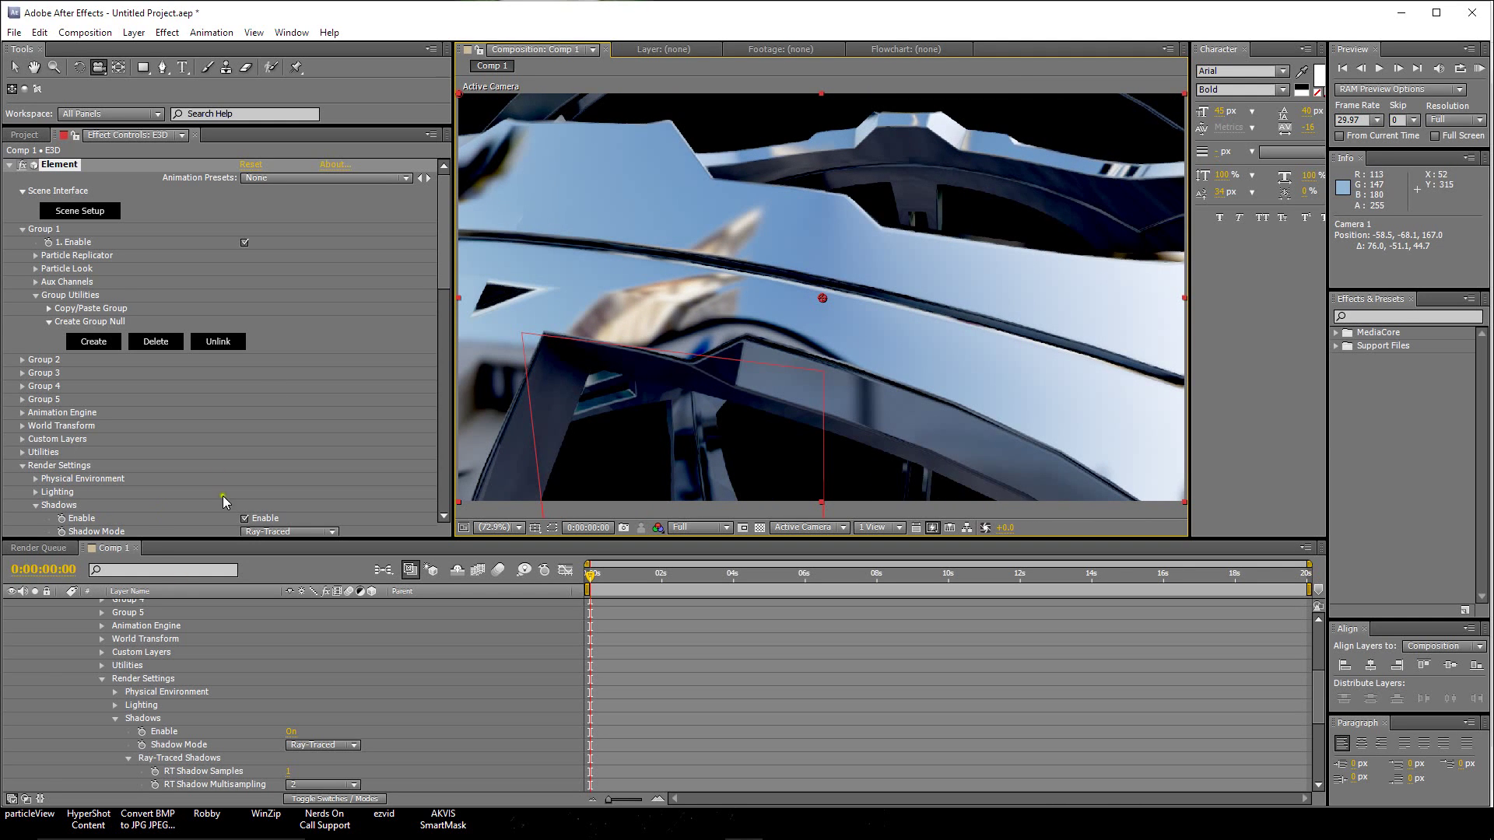
scroll(433, 267, "down", 15)
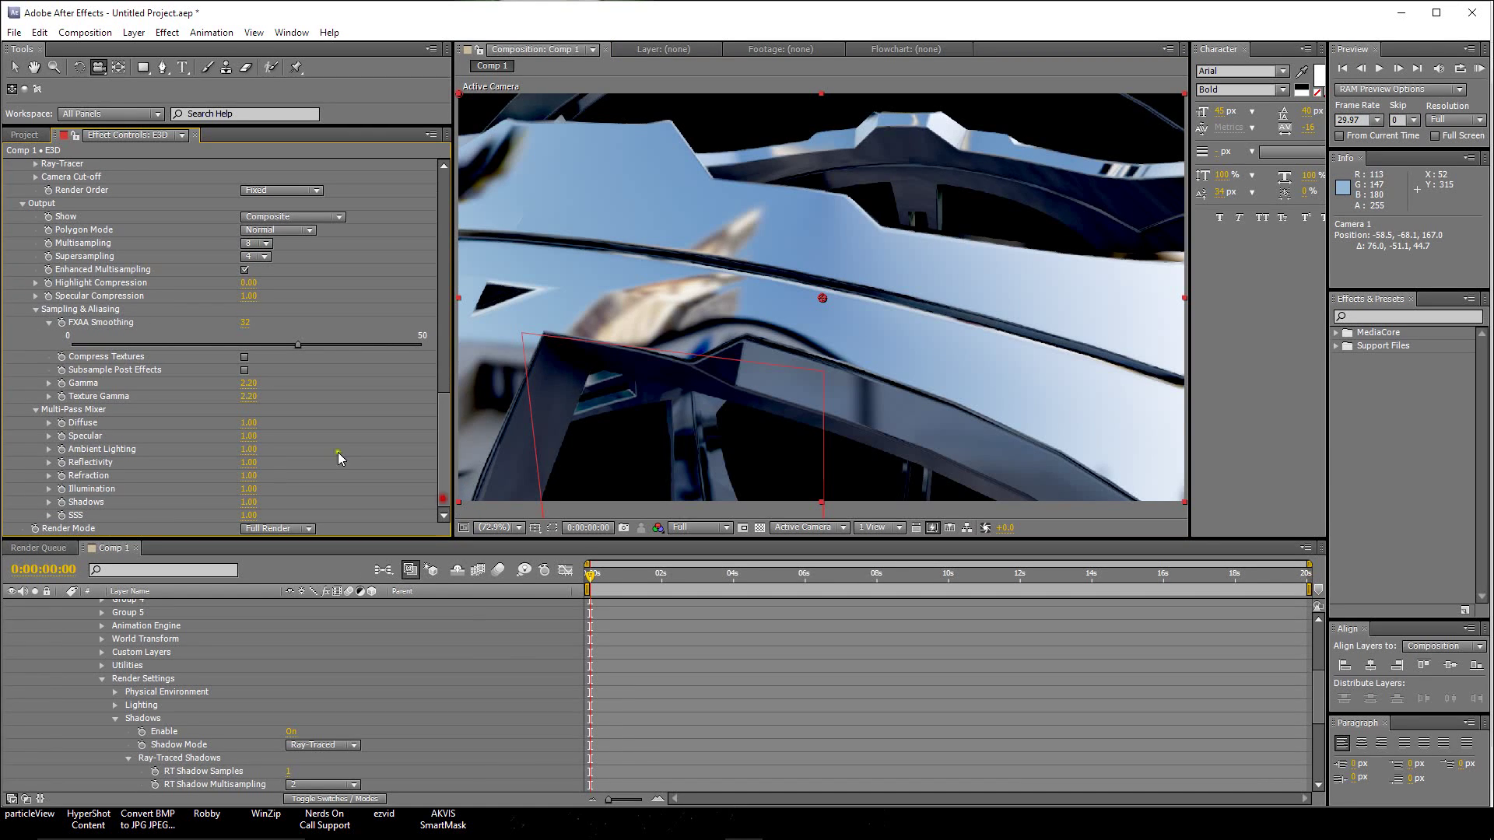